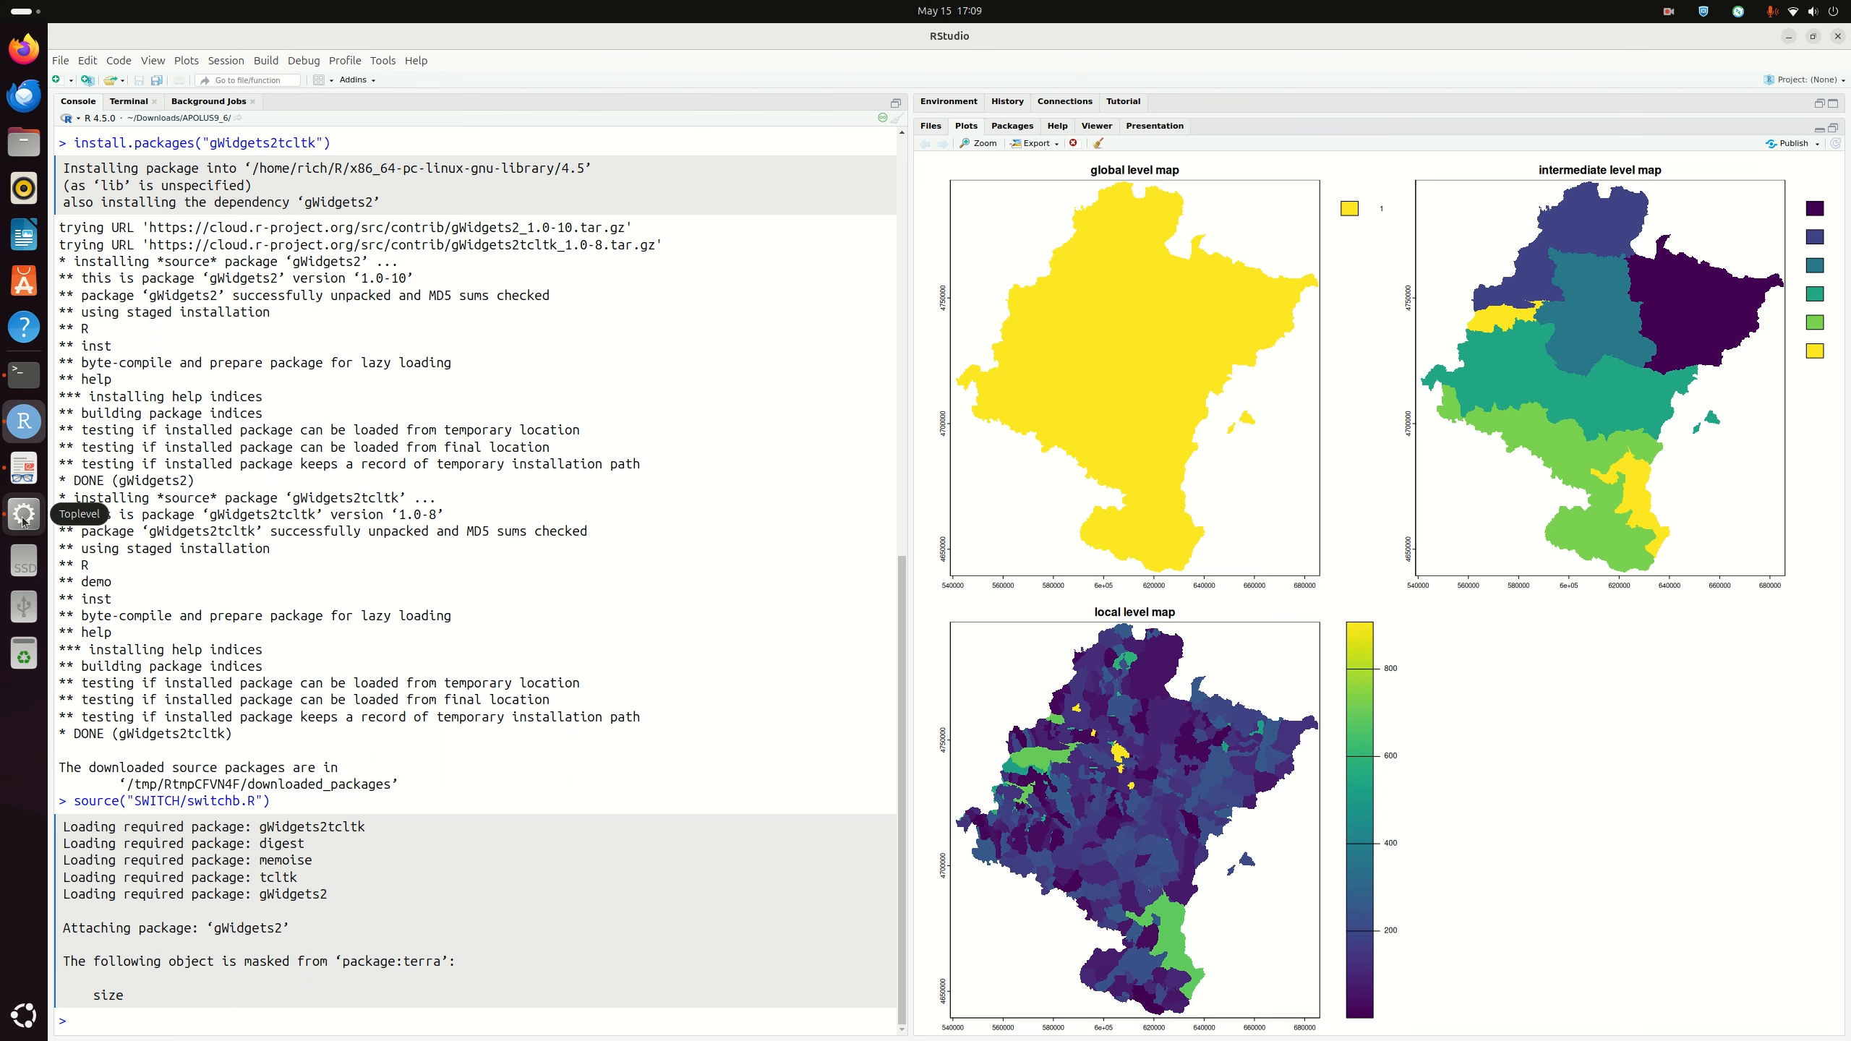
Step: Start importing land use maps in the APoL tool and move the initial-map prompt beside it
click(23, 516)
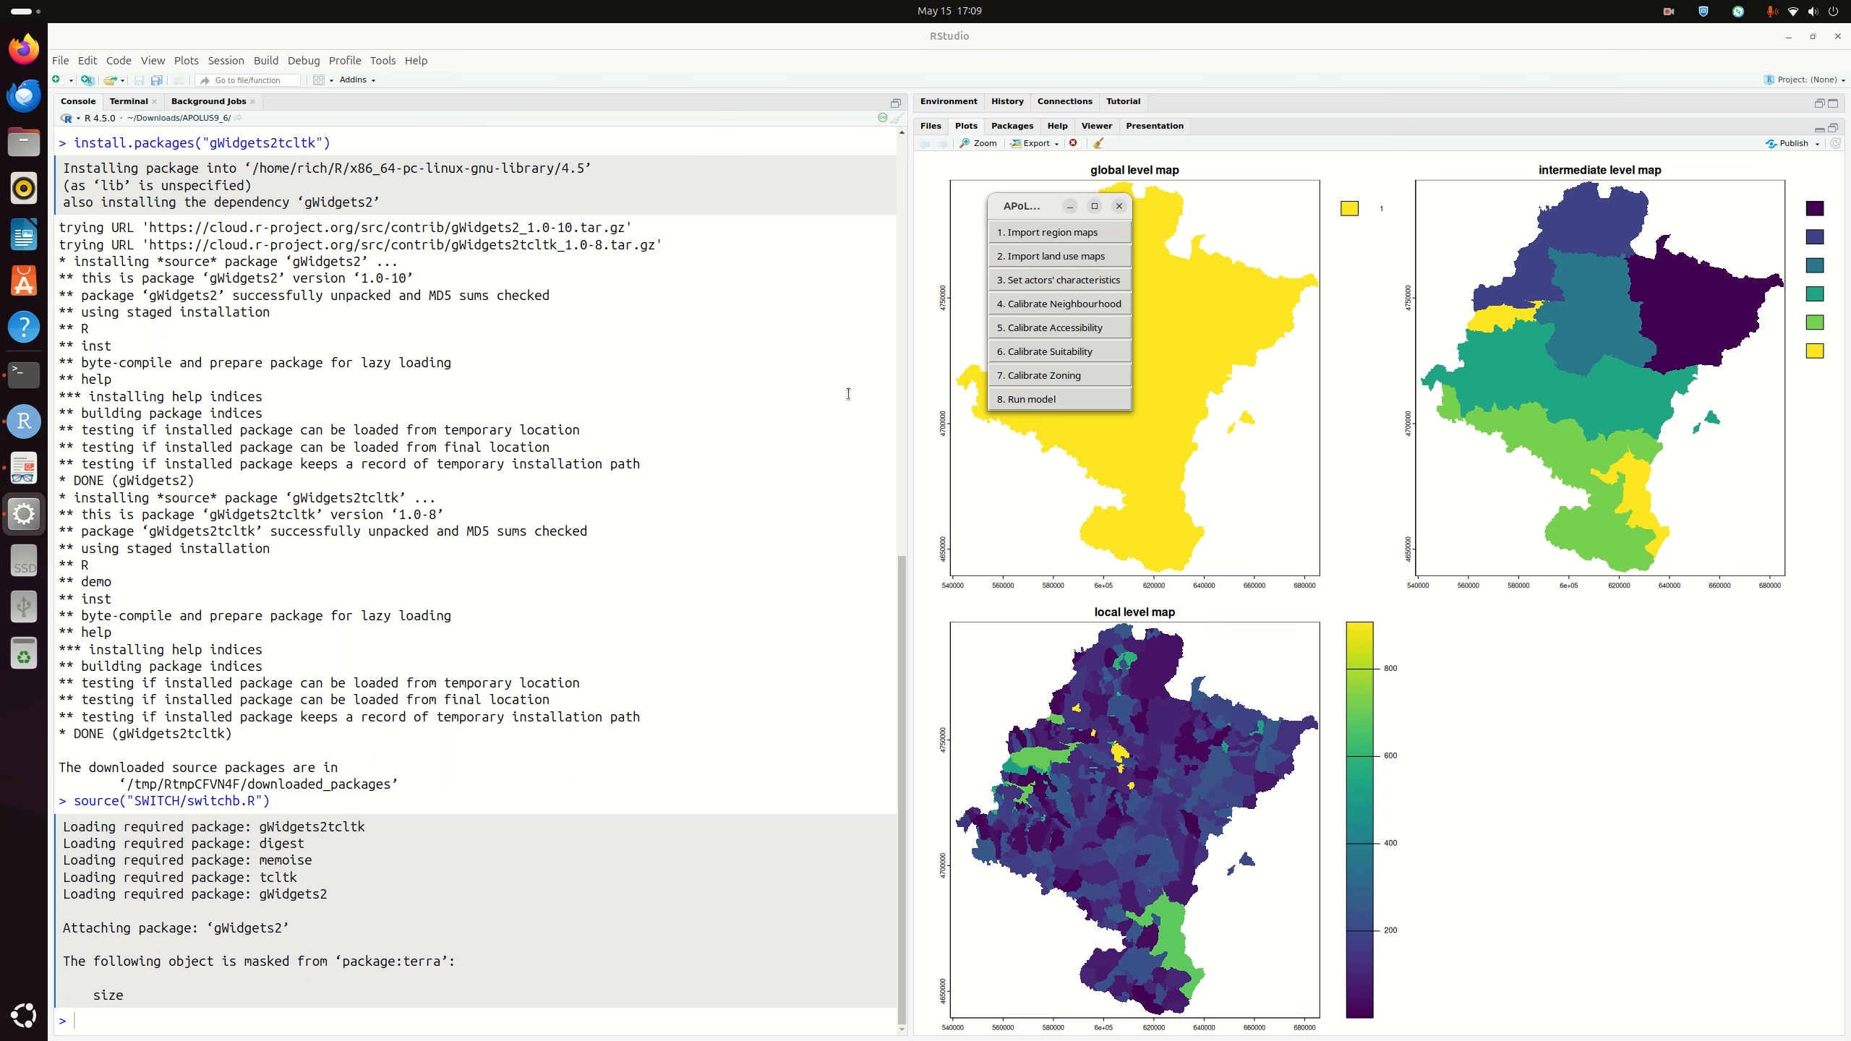
mouse_move(1019, 207)
mouse_down()
mouse_move(1059, 178)
mouse_move(1017, 175)
mouse_up()
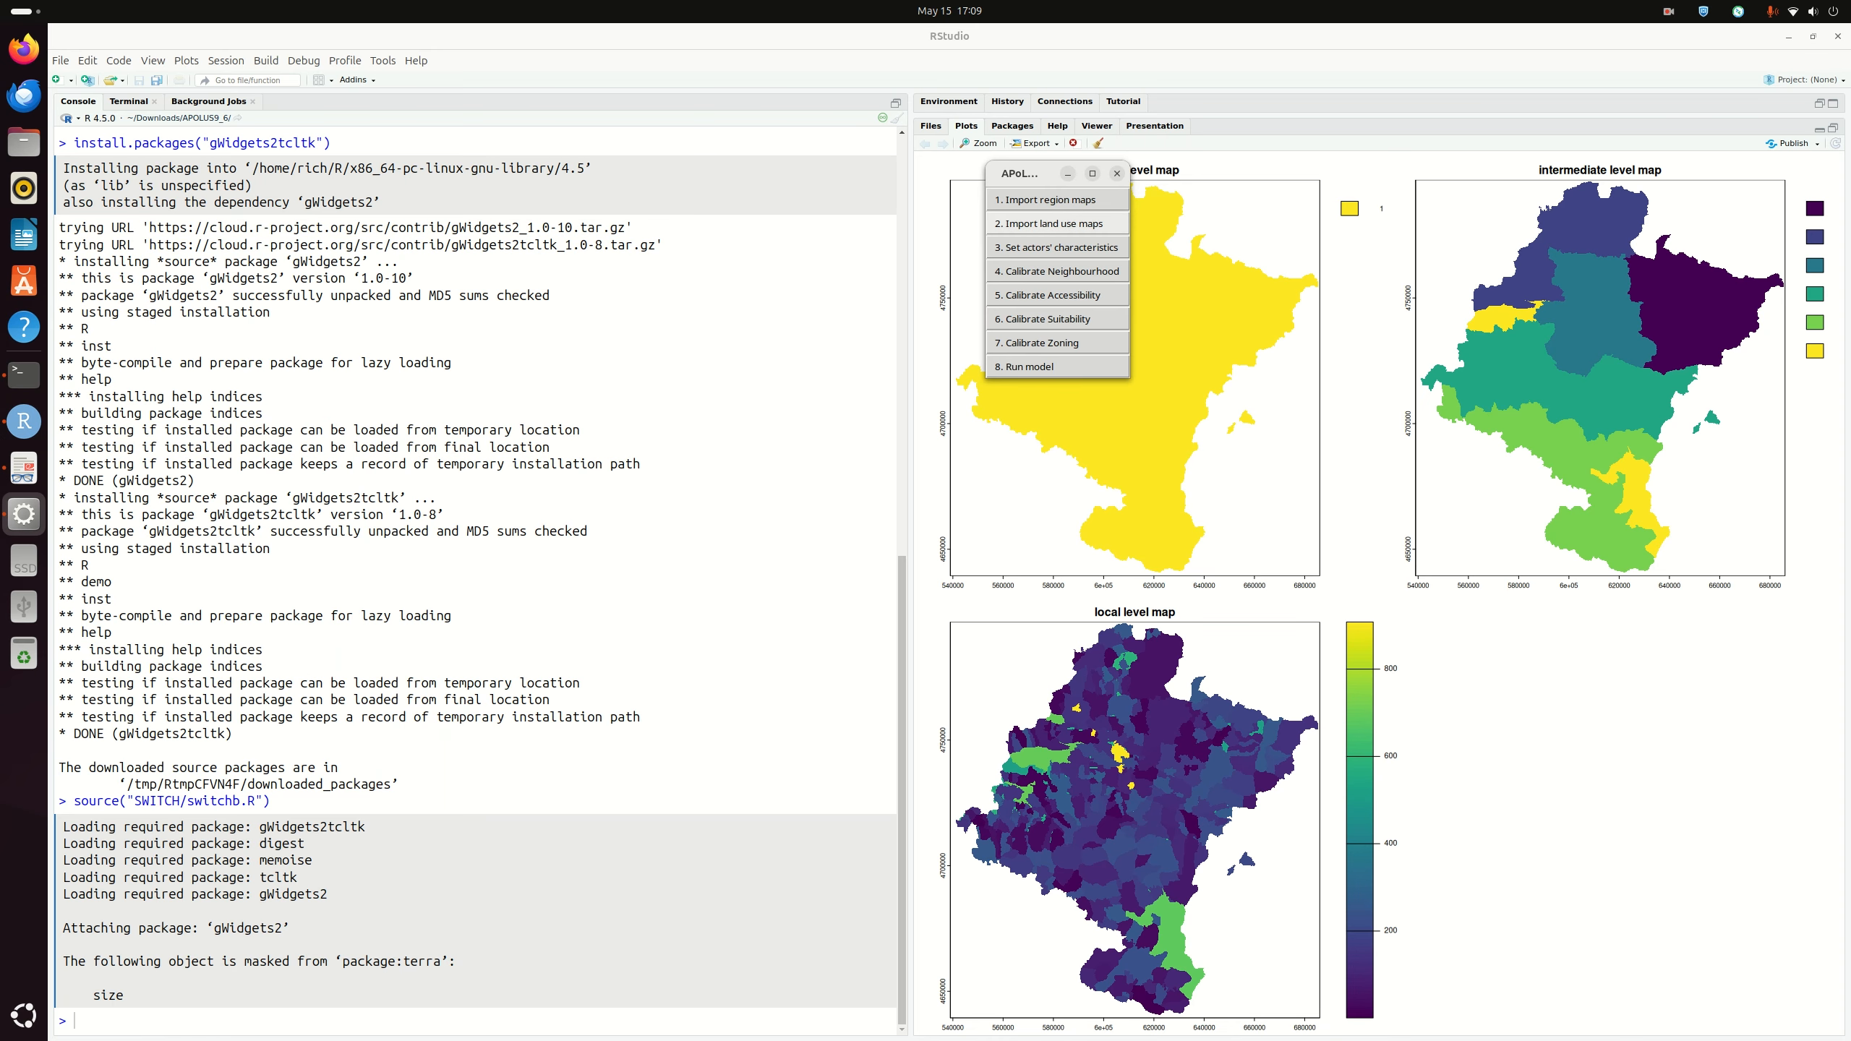
click(1055, 223)
drag(921, 512, 1086, 405)
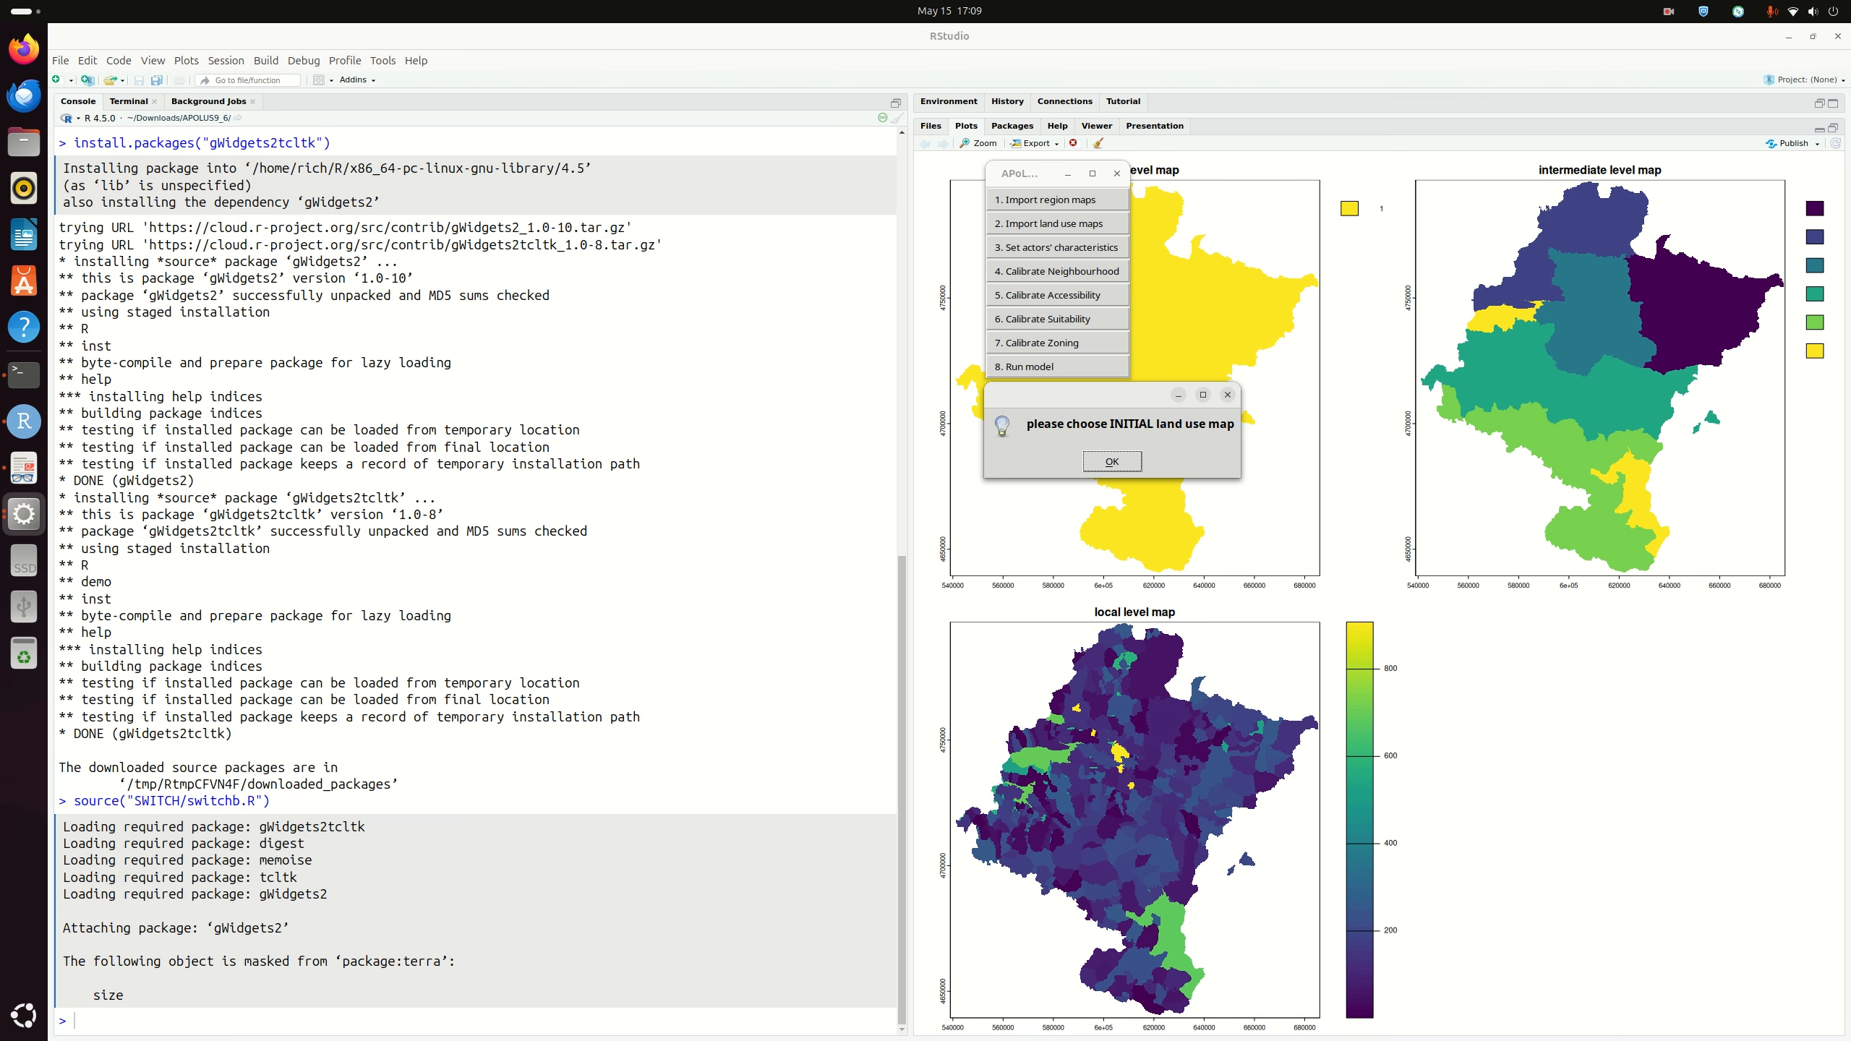
drag(1128, 400, 1128, 397)
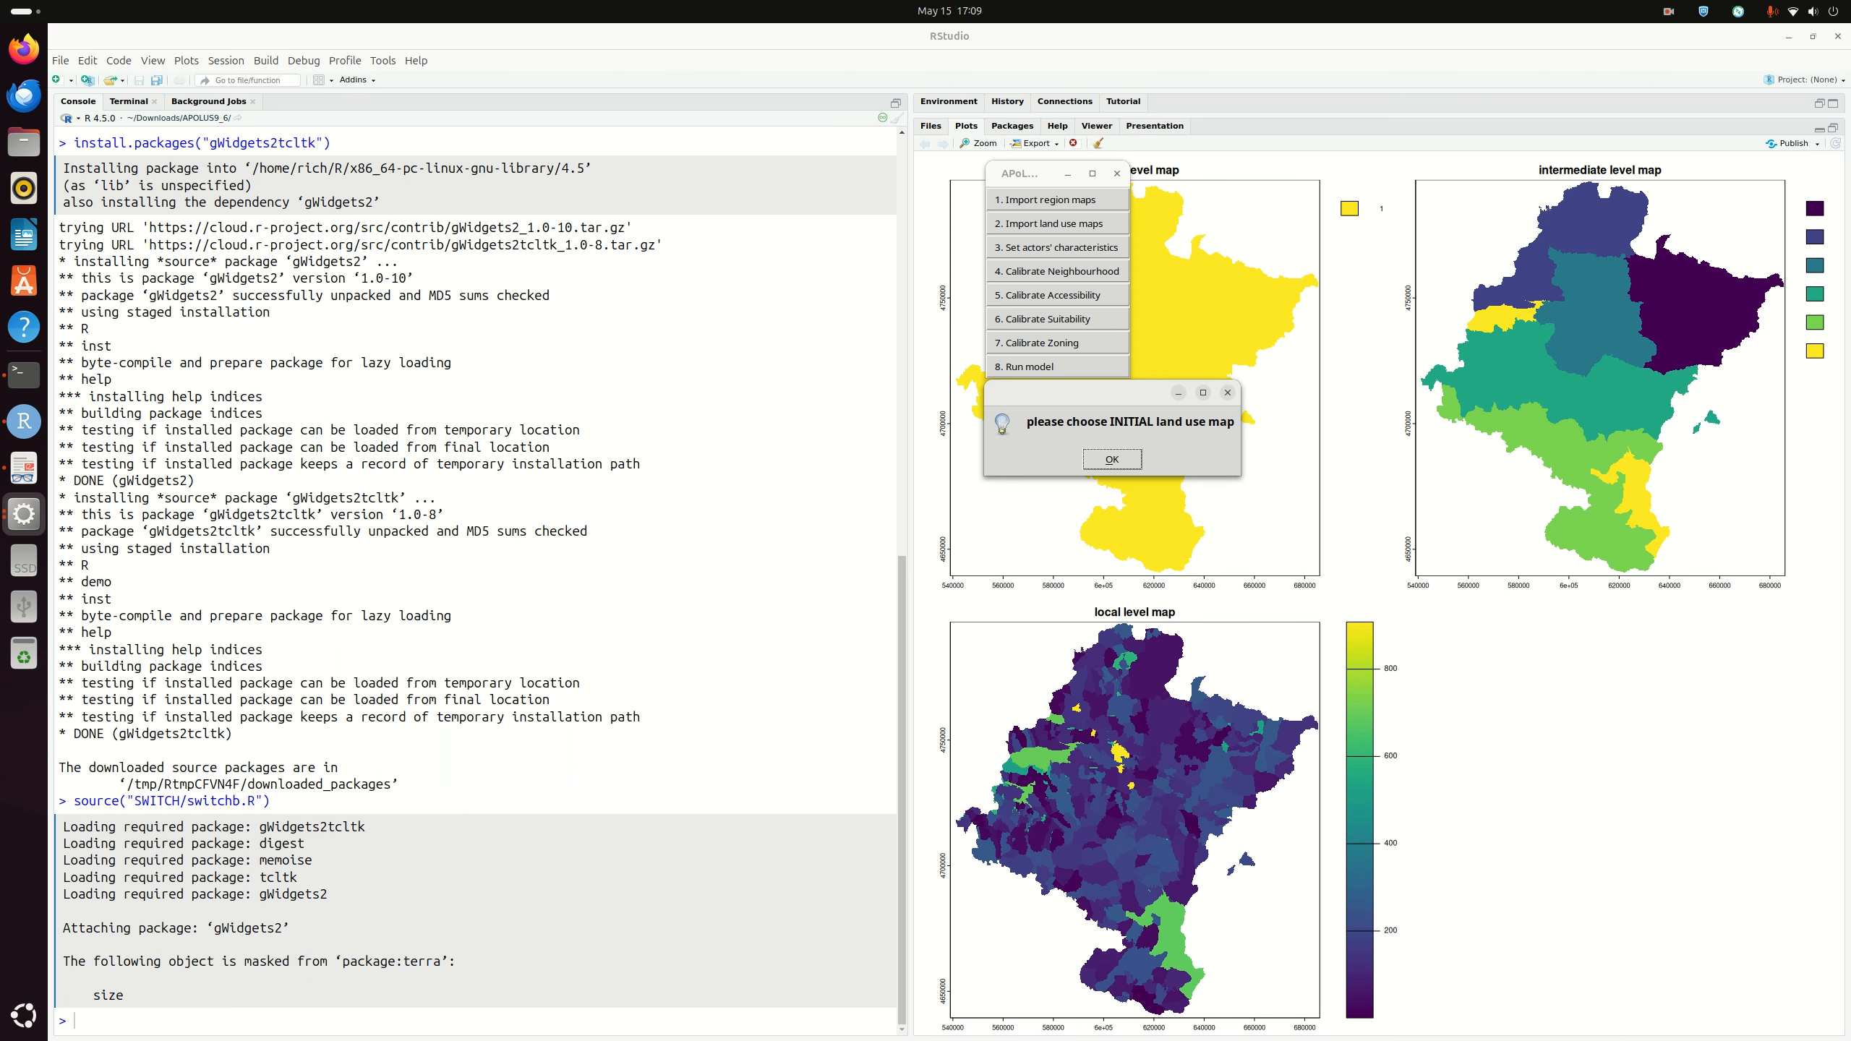
drag(1106, 397, 1106, 399)
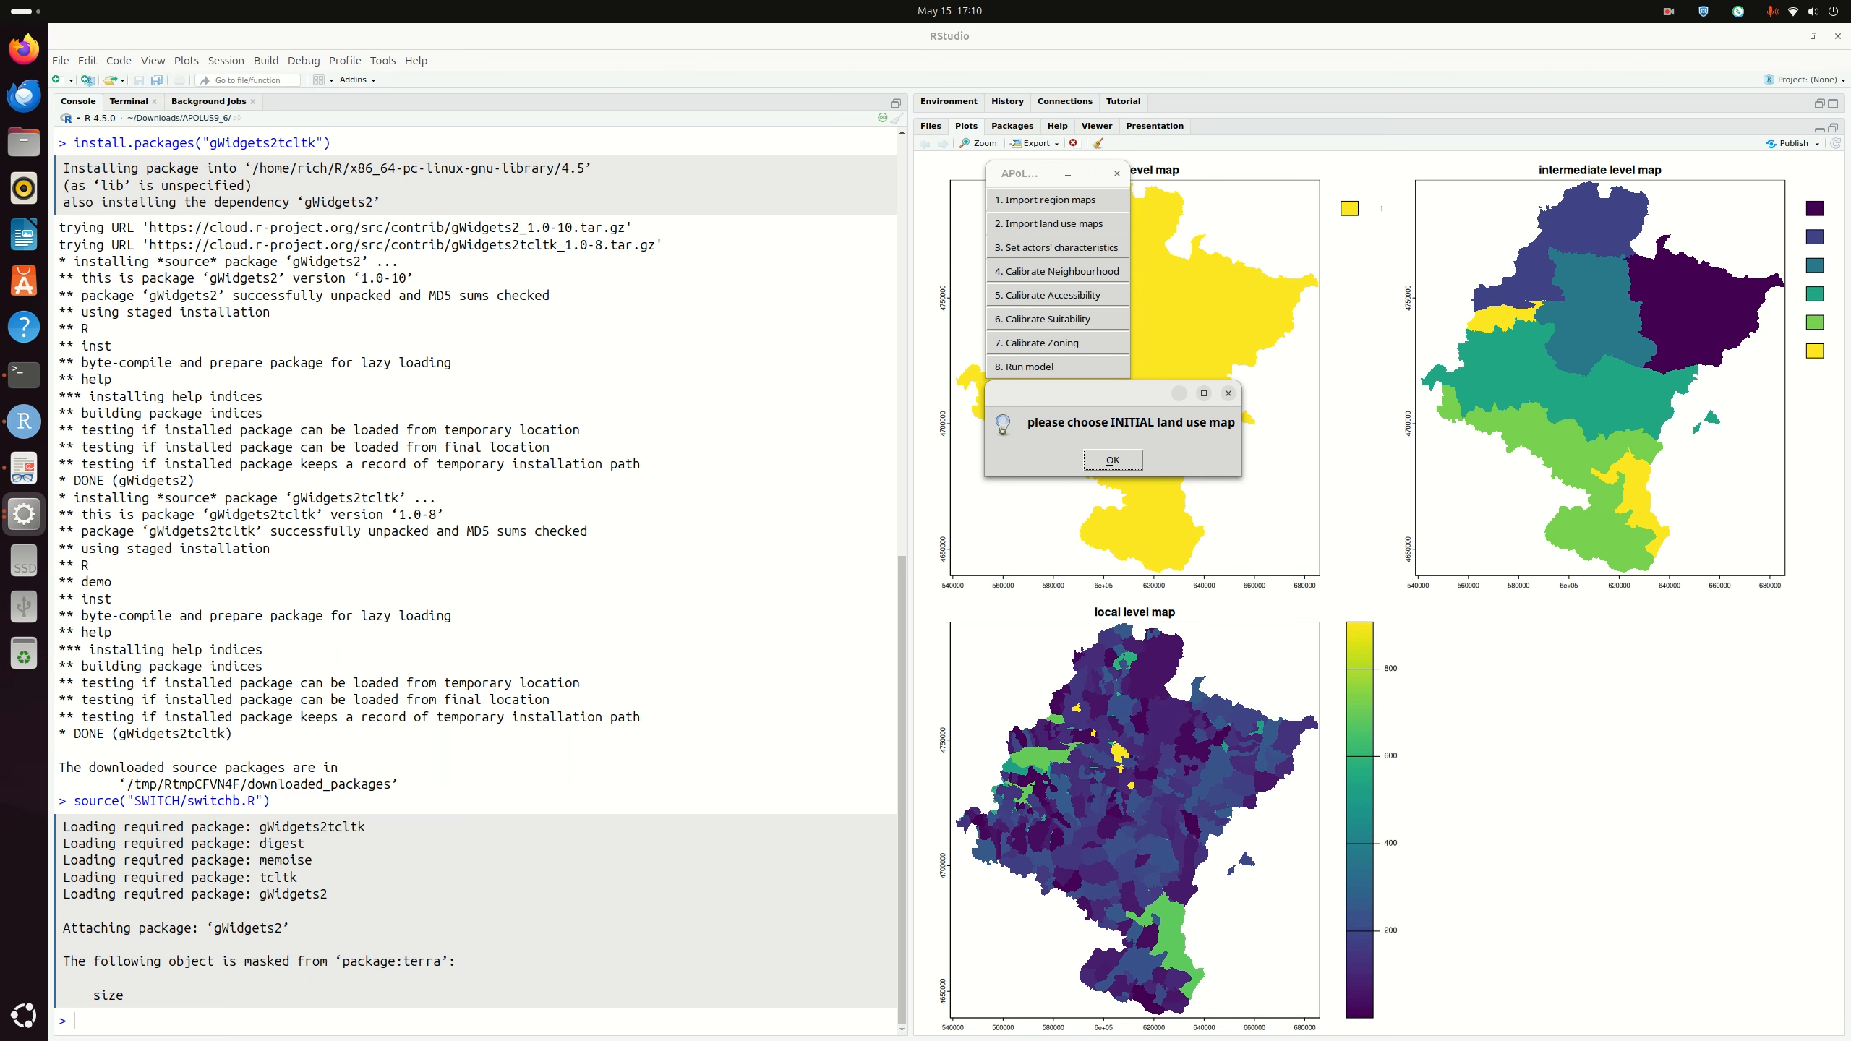
drag(1121, 400, 1120, 401)
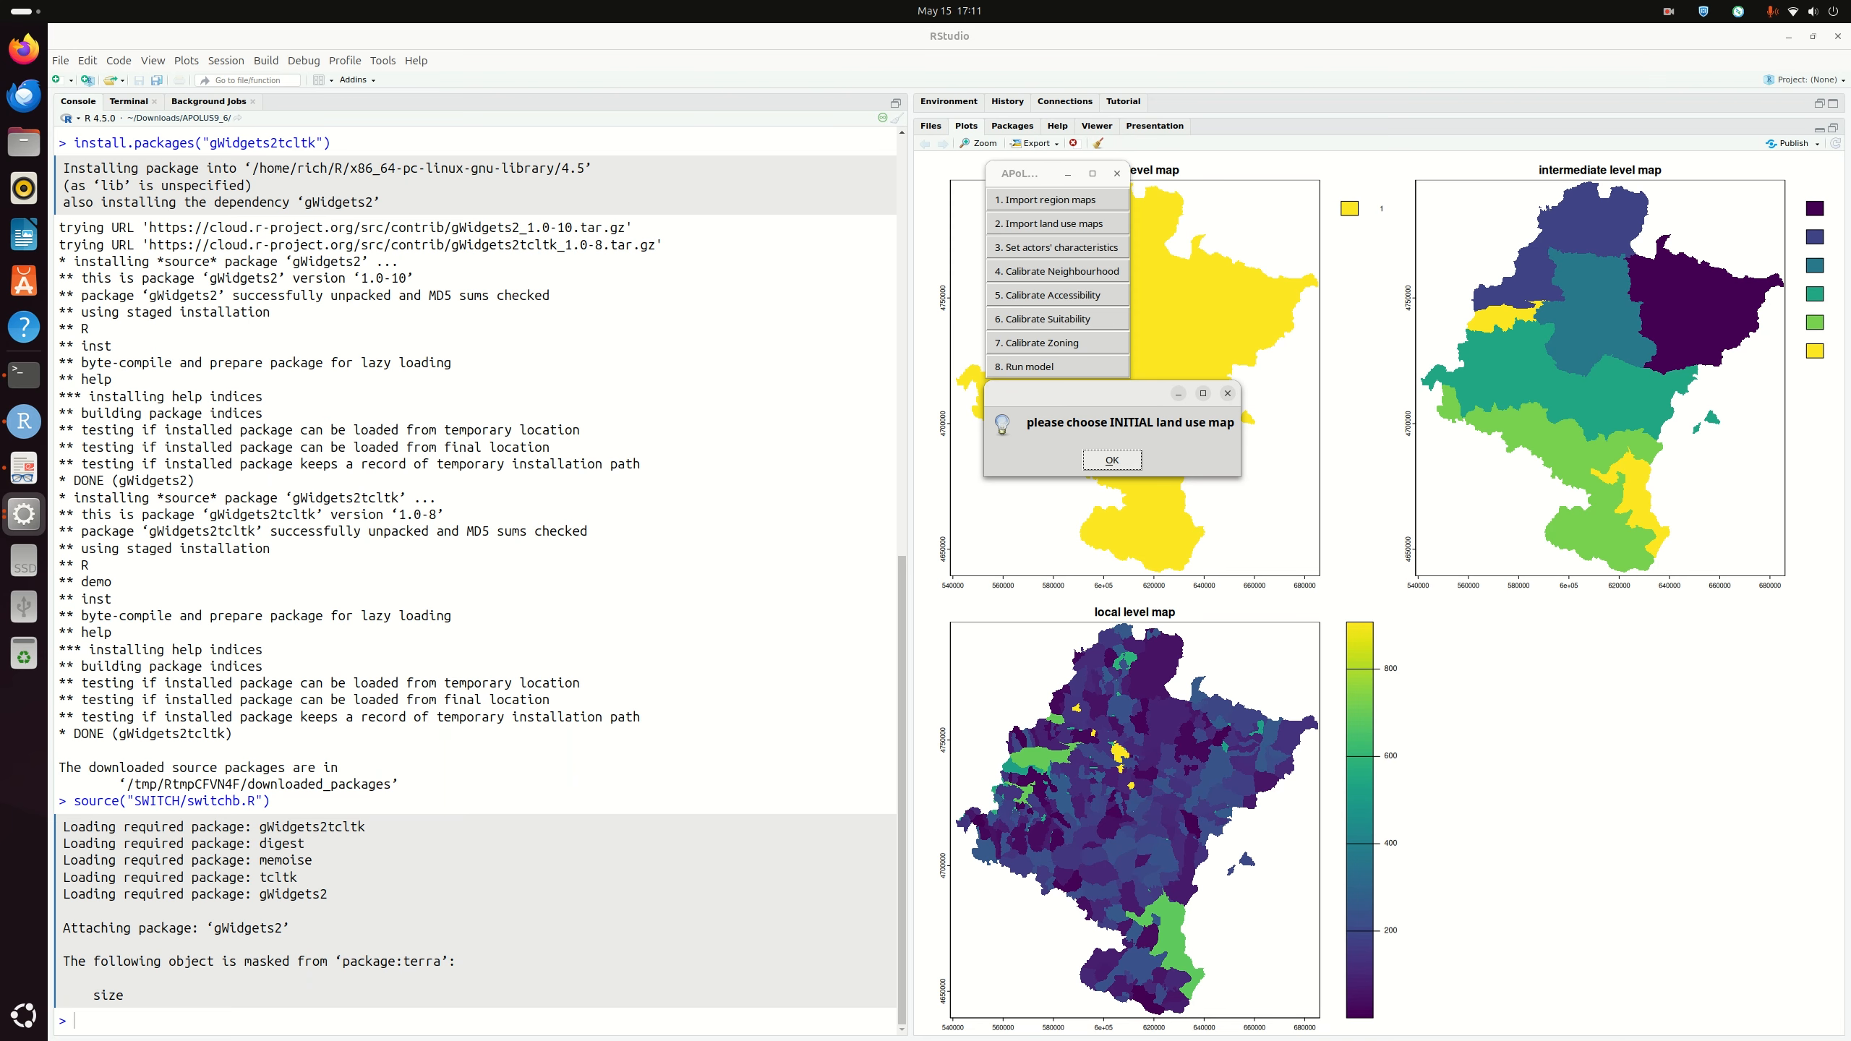
Step: Load F_lu00.tif from APOLUS9_6/ASCII/LAND_USE as the initial land use map
click(1111, 460)
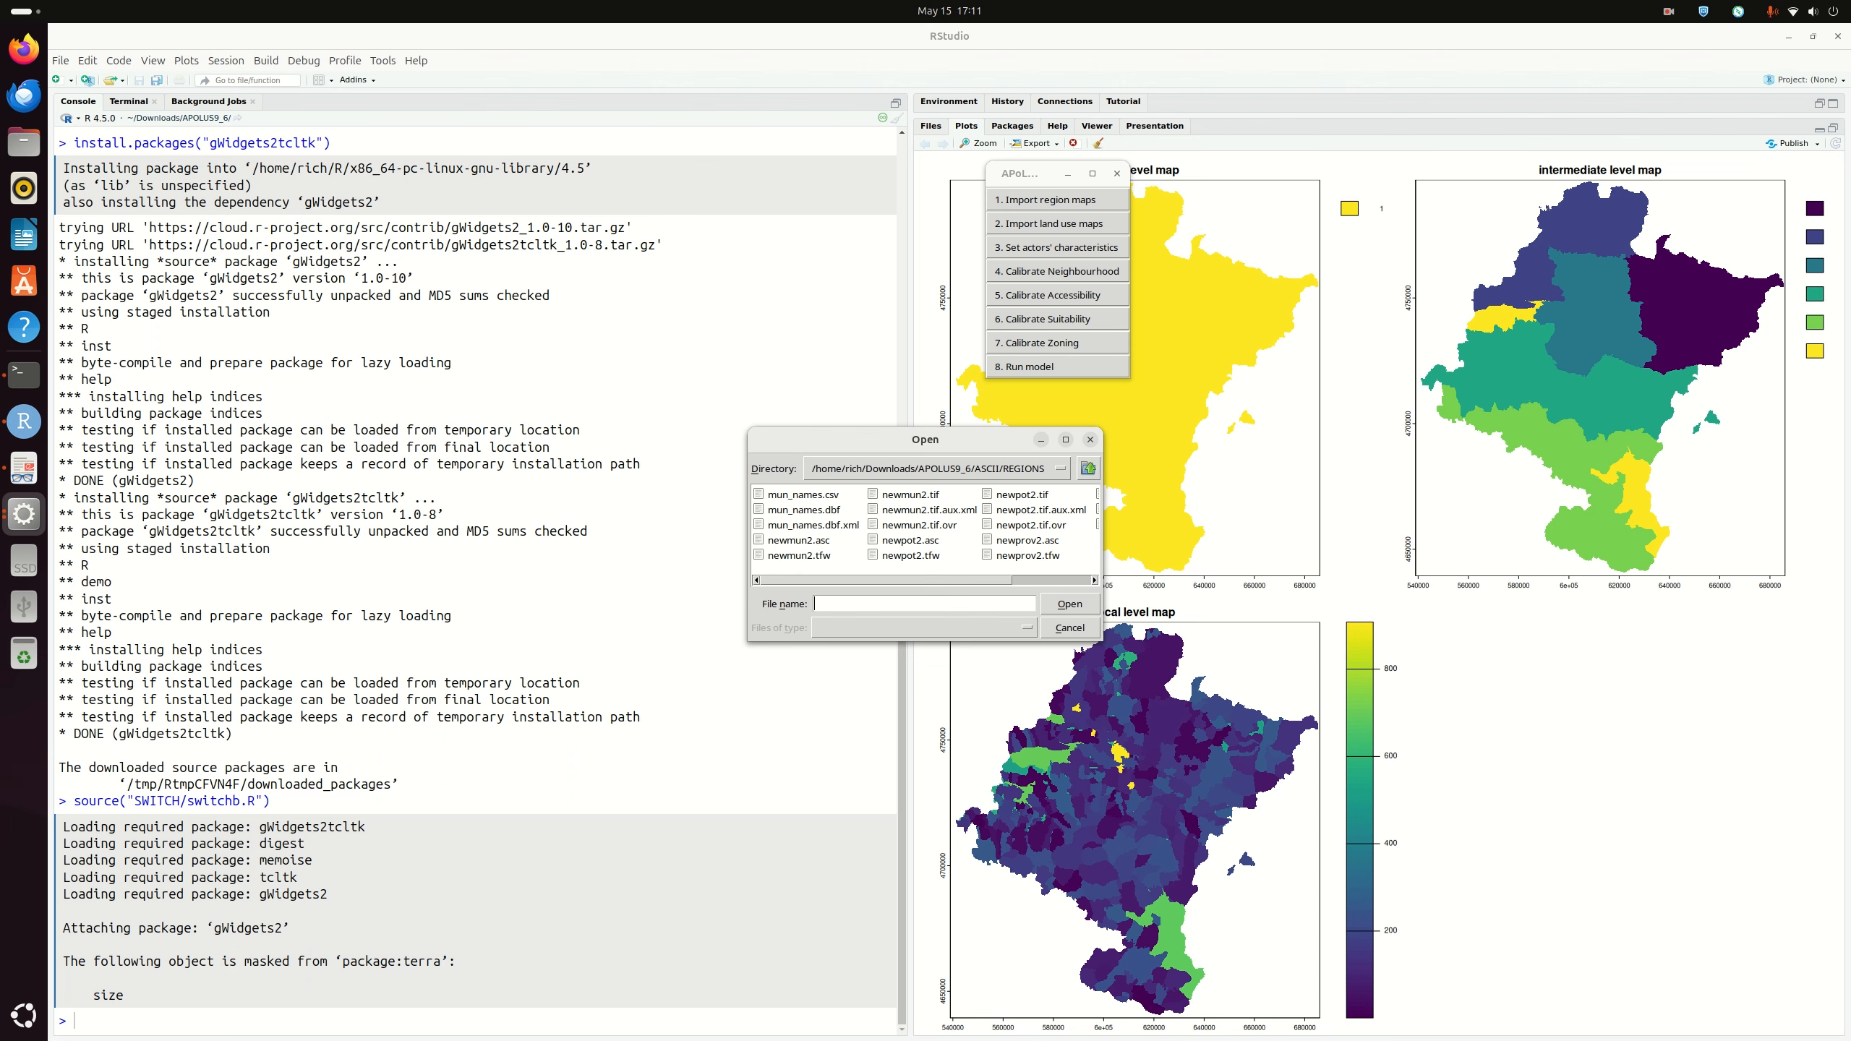
click(1089, 468)
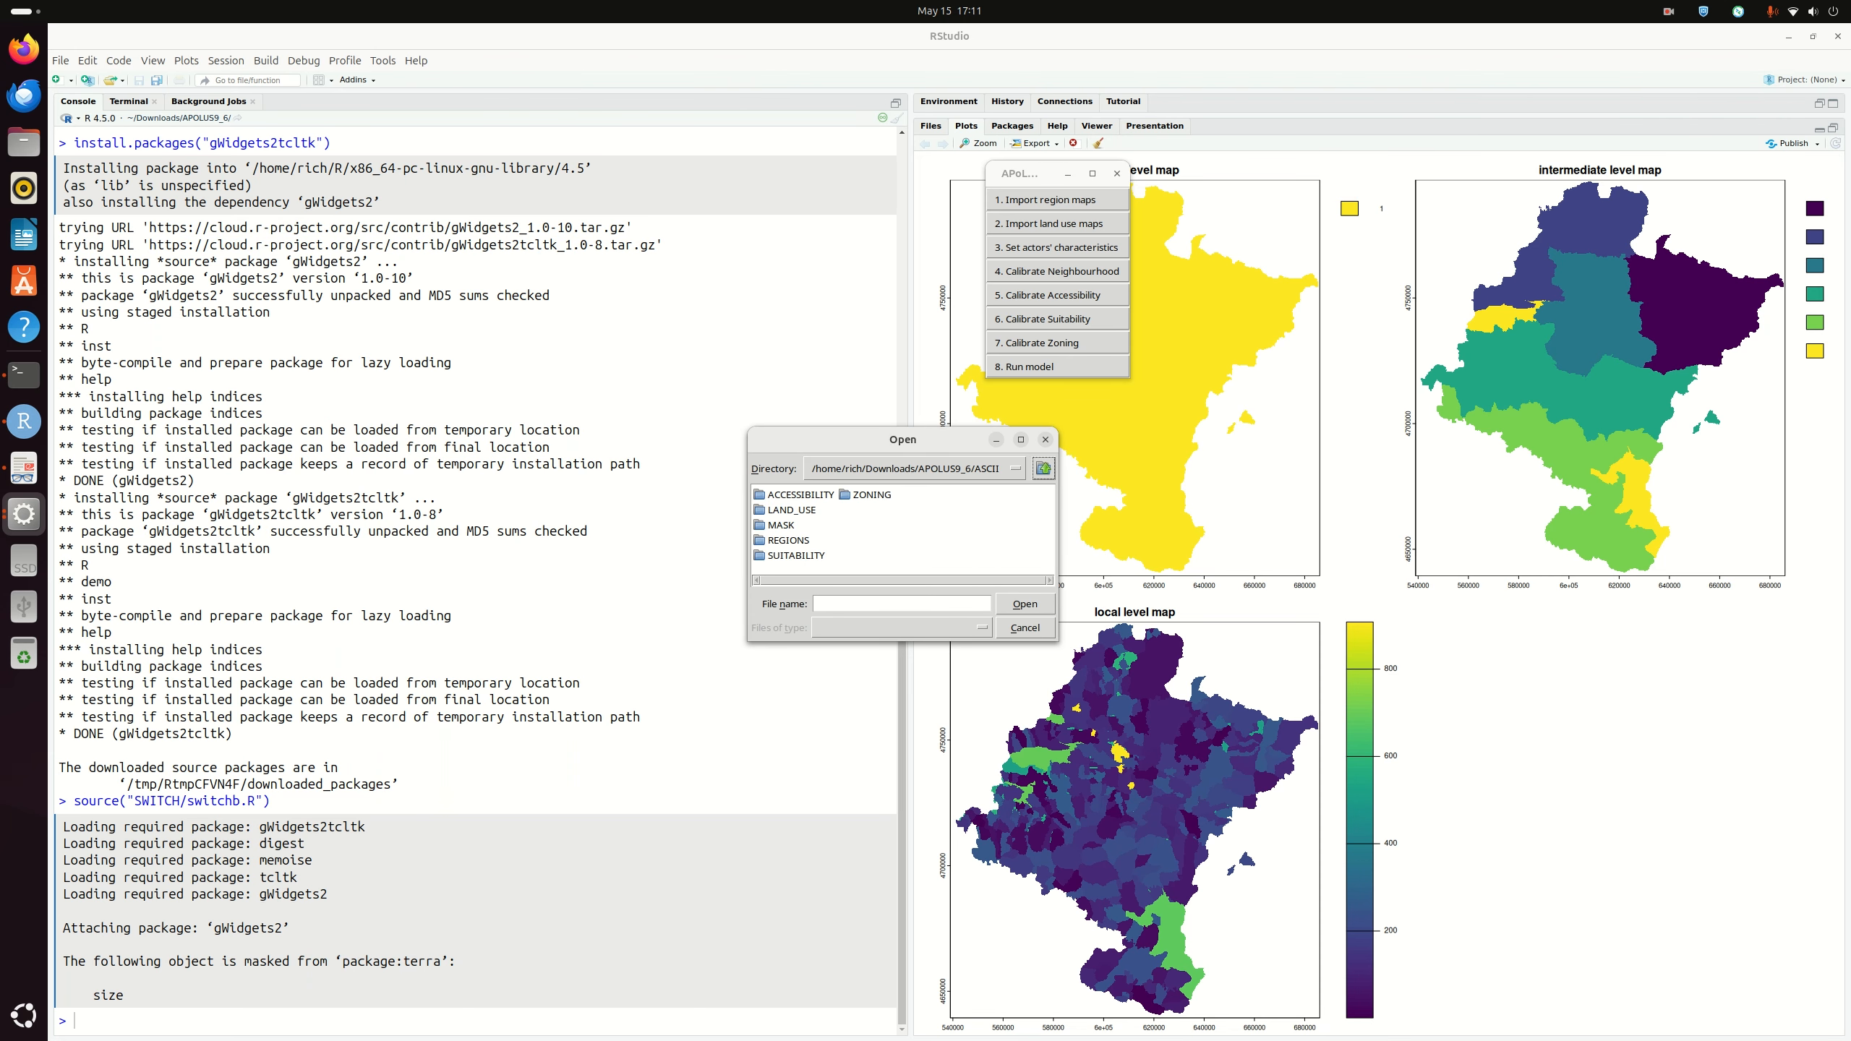
click(1043, 468)
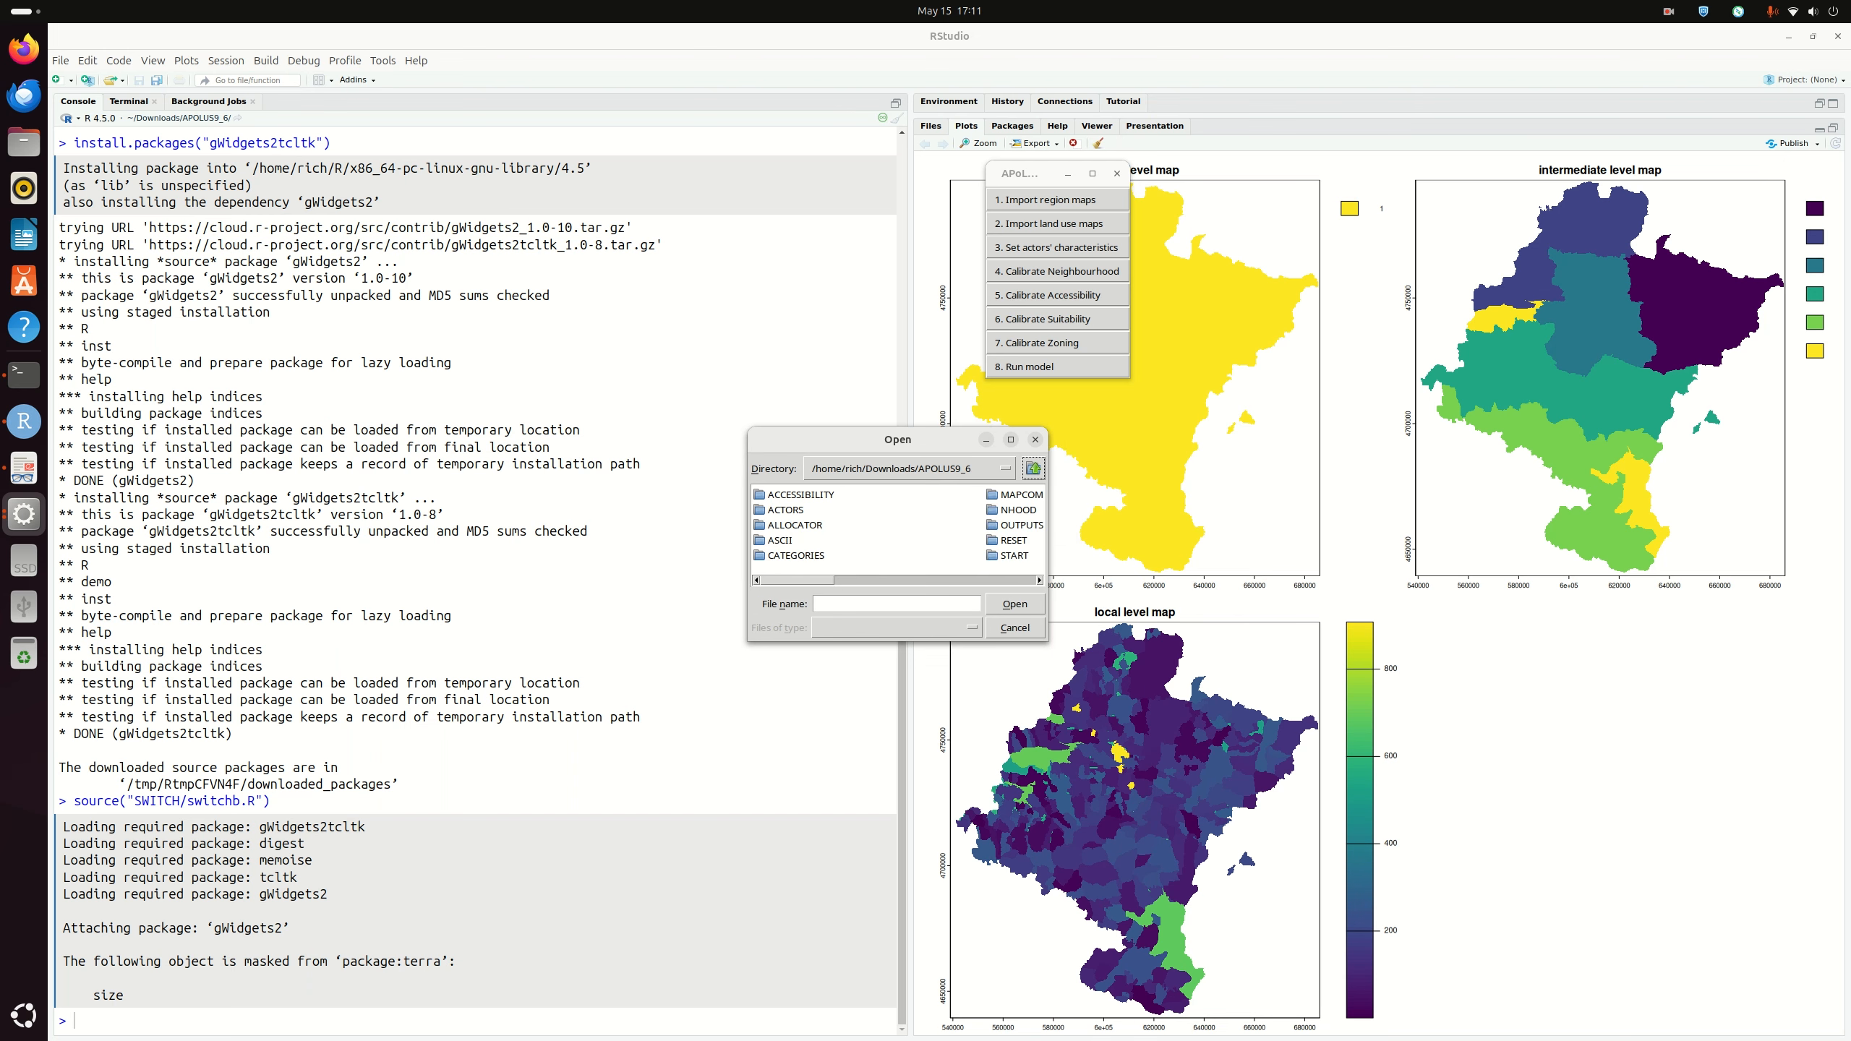
double_click(779, 540)
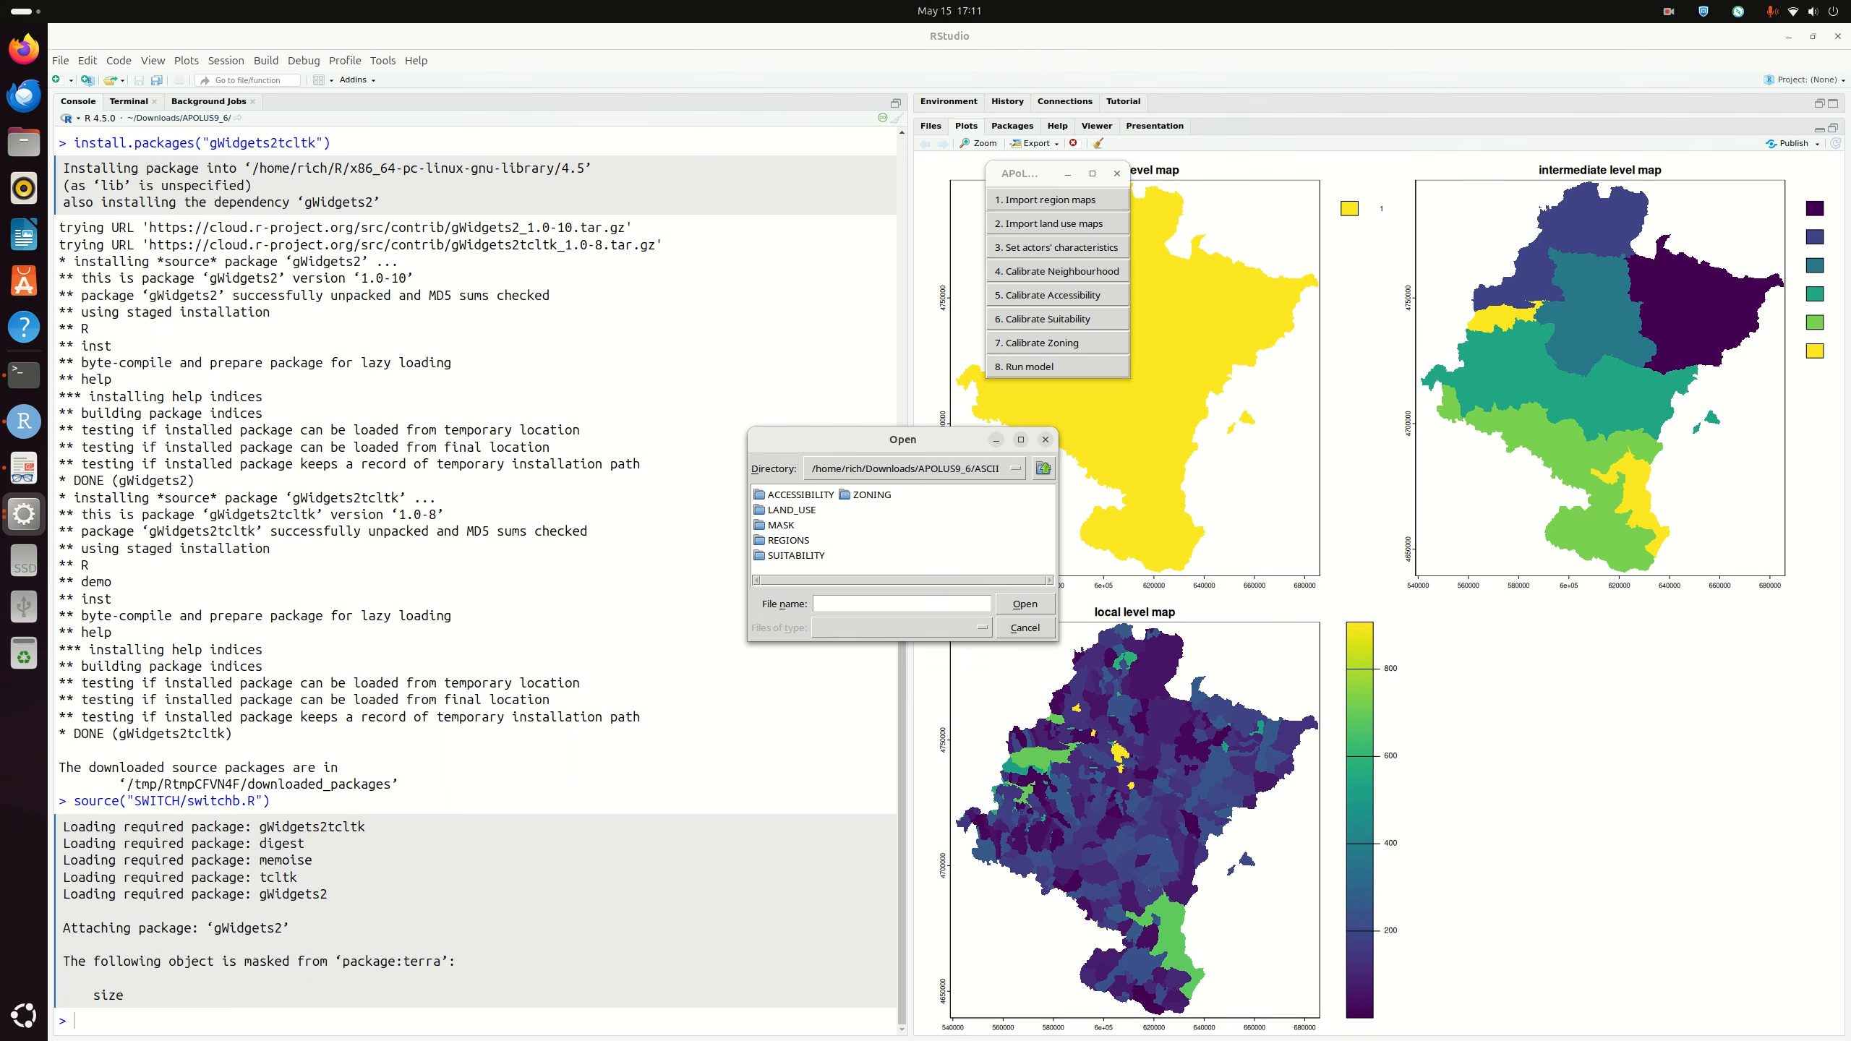
double_click(792, 509)
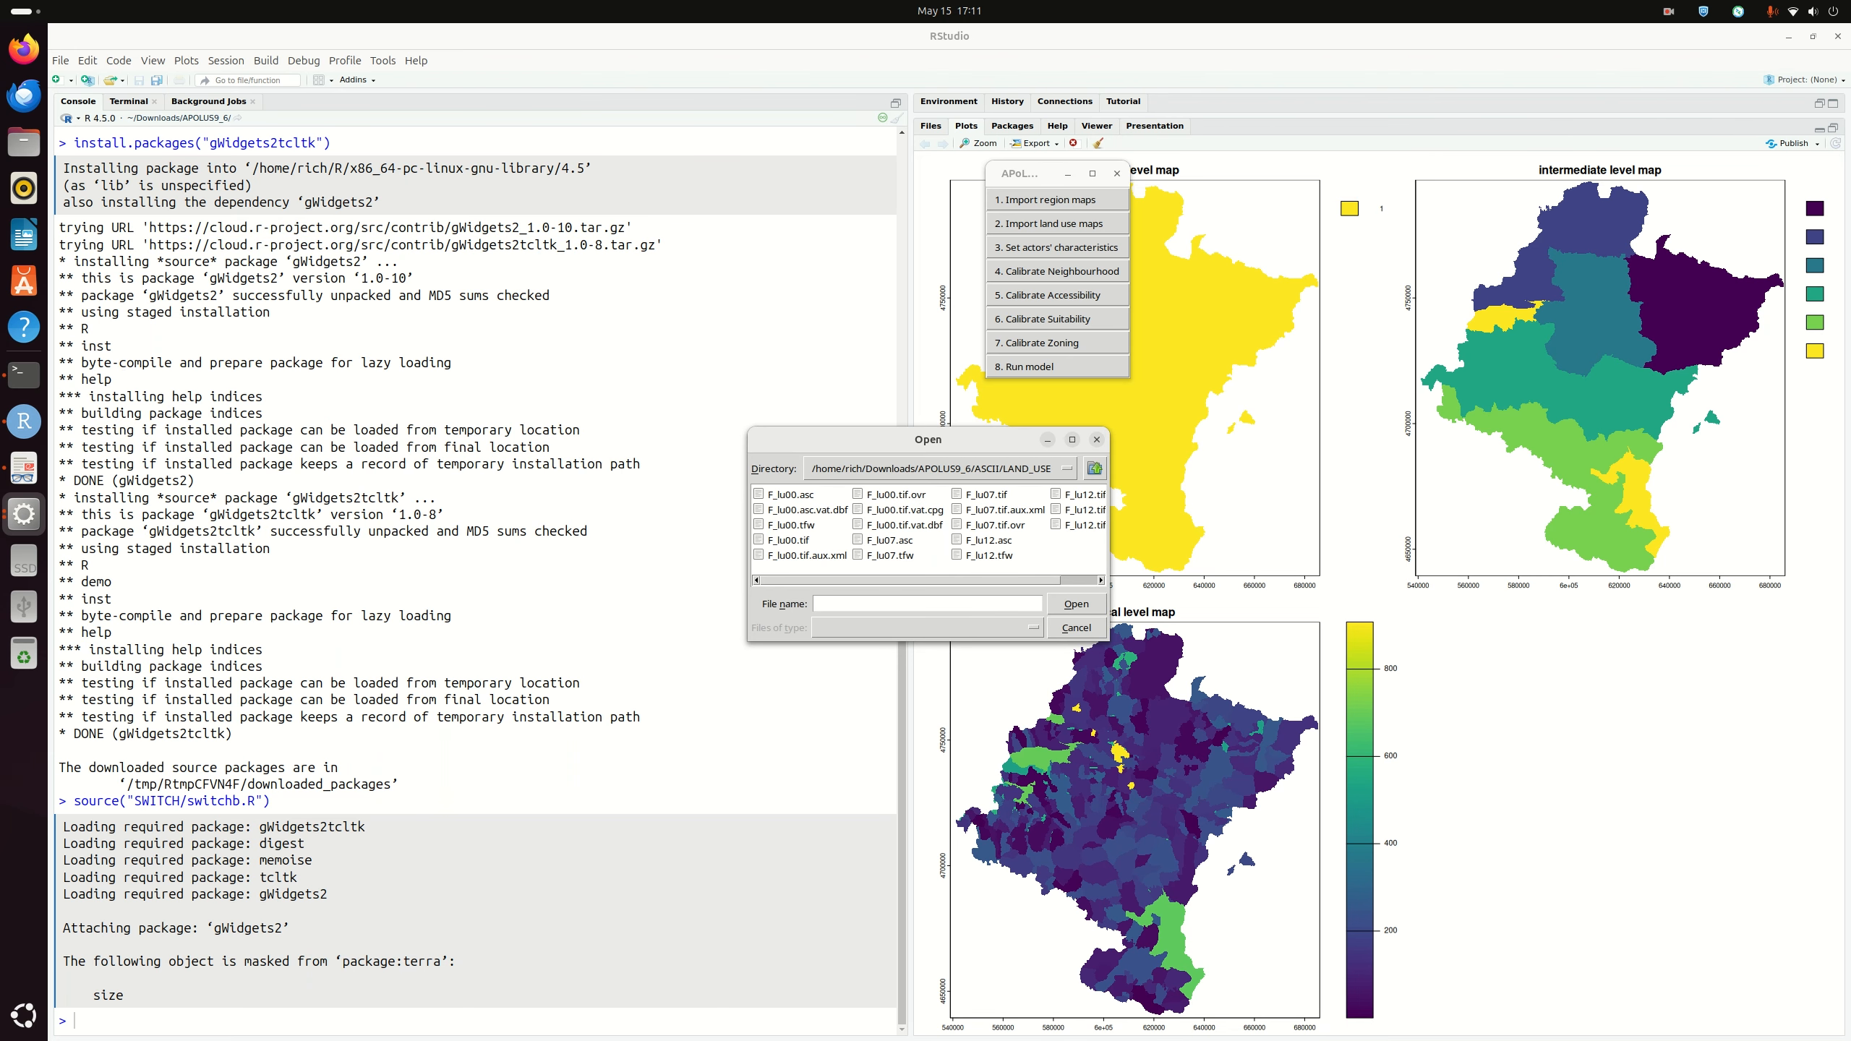
click(789, 541)
click(1076, 604)
key(Return)
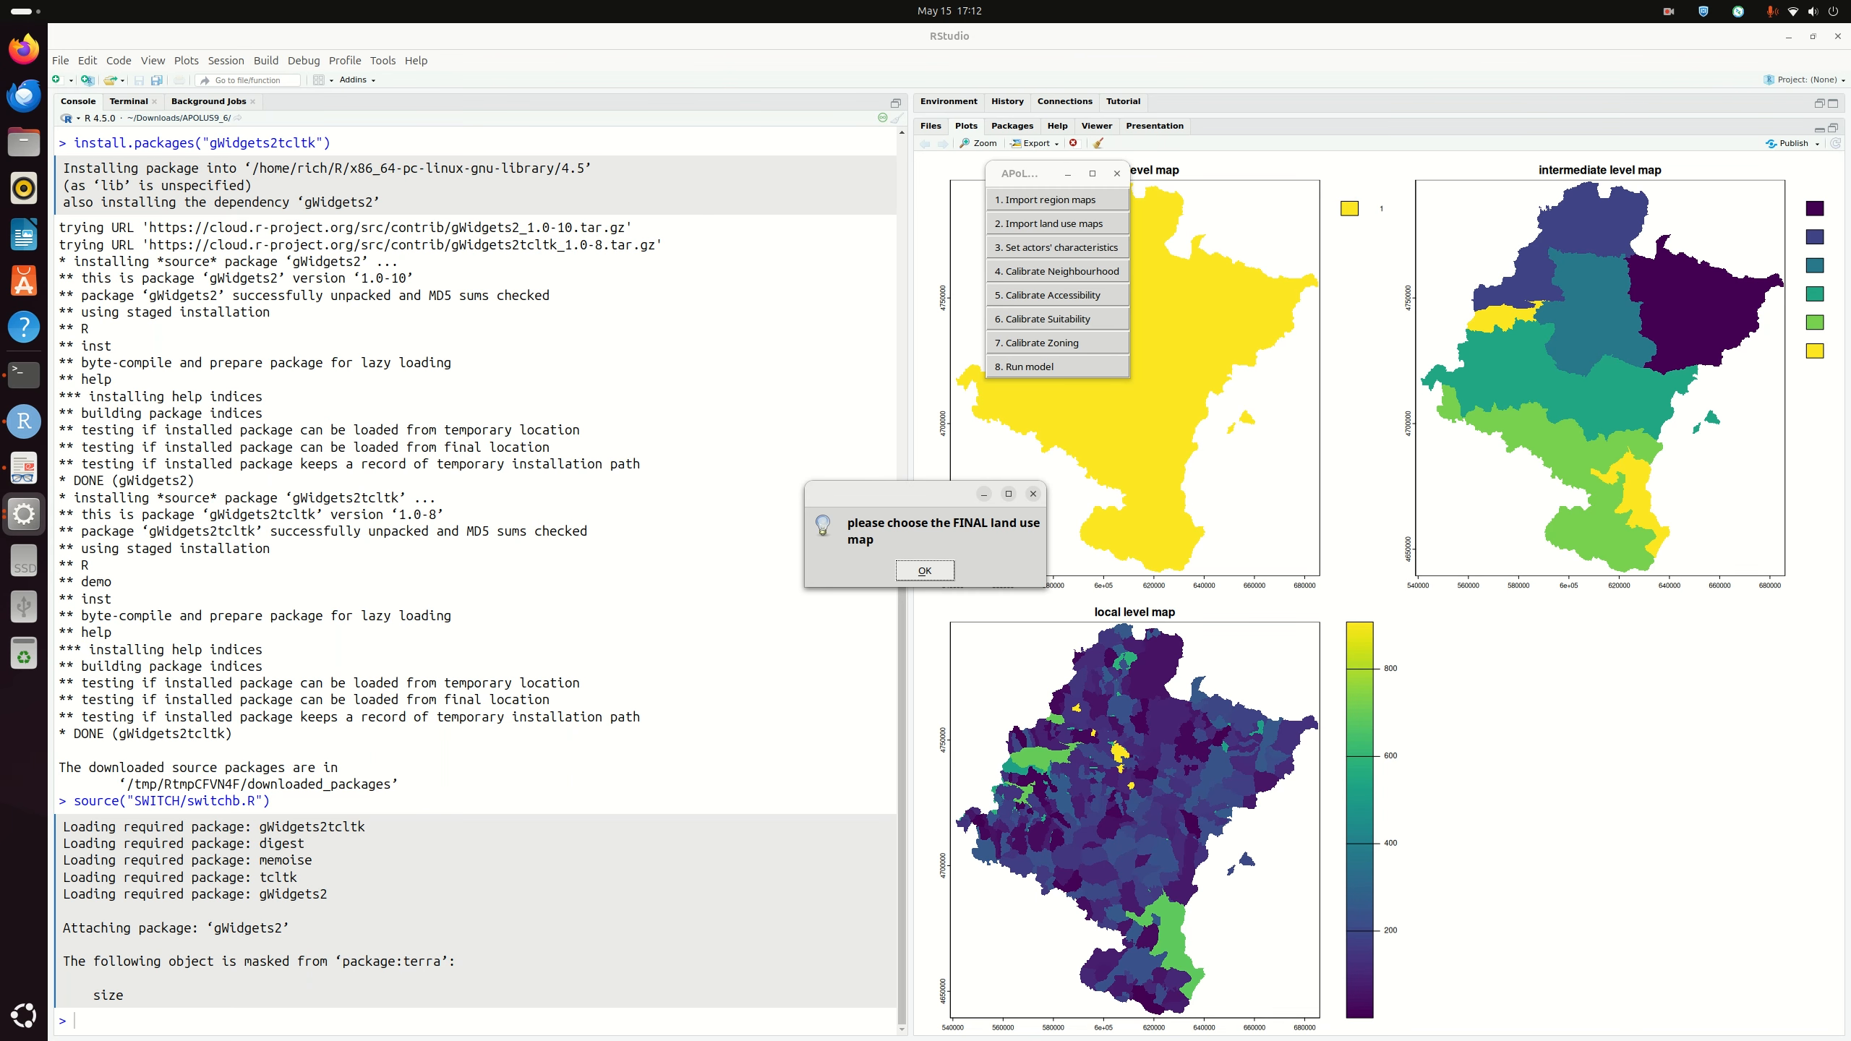
Step: Load F_lu07.asc as the final land use map and move the APoL window off the plots
key(Return)
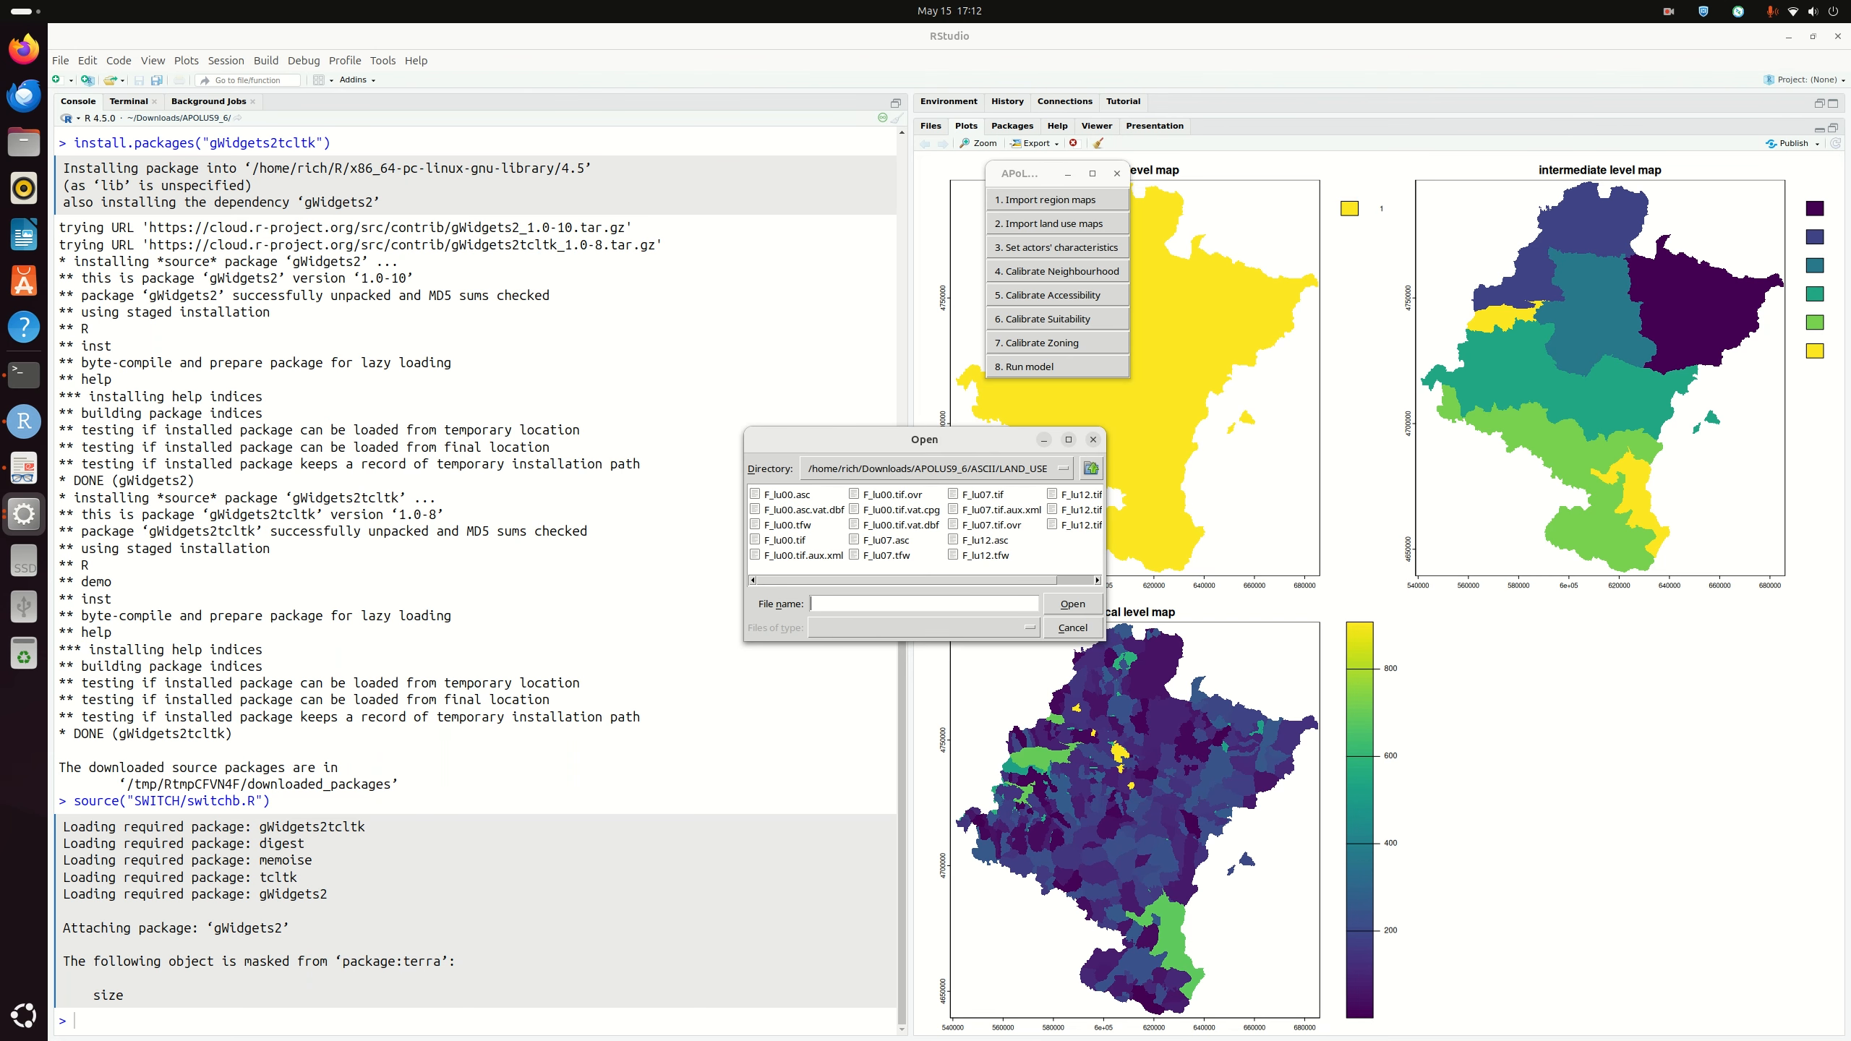
click(886, 540)
click(1072, 603)
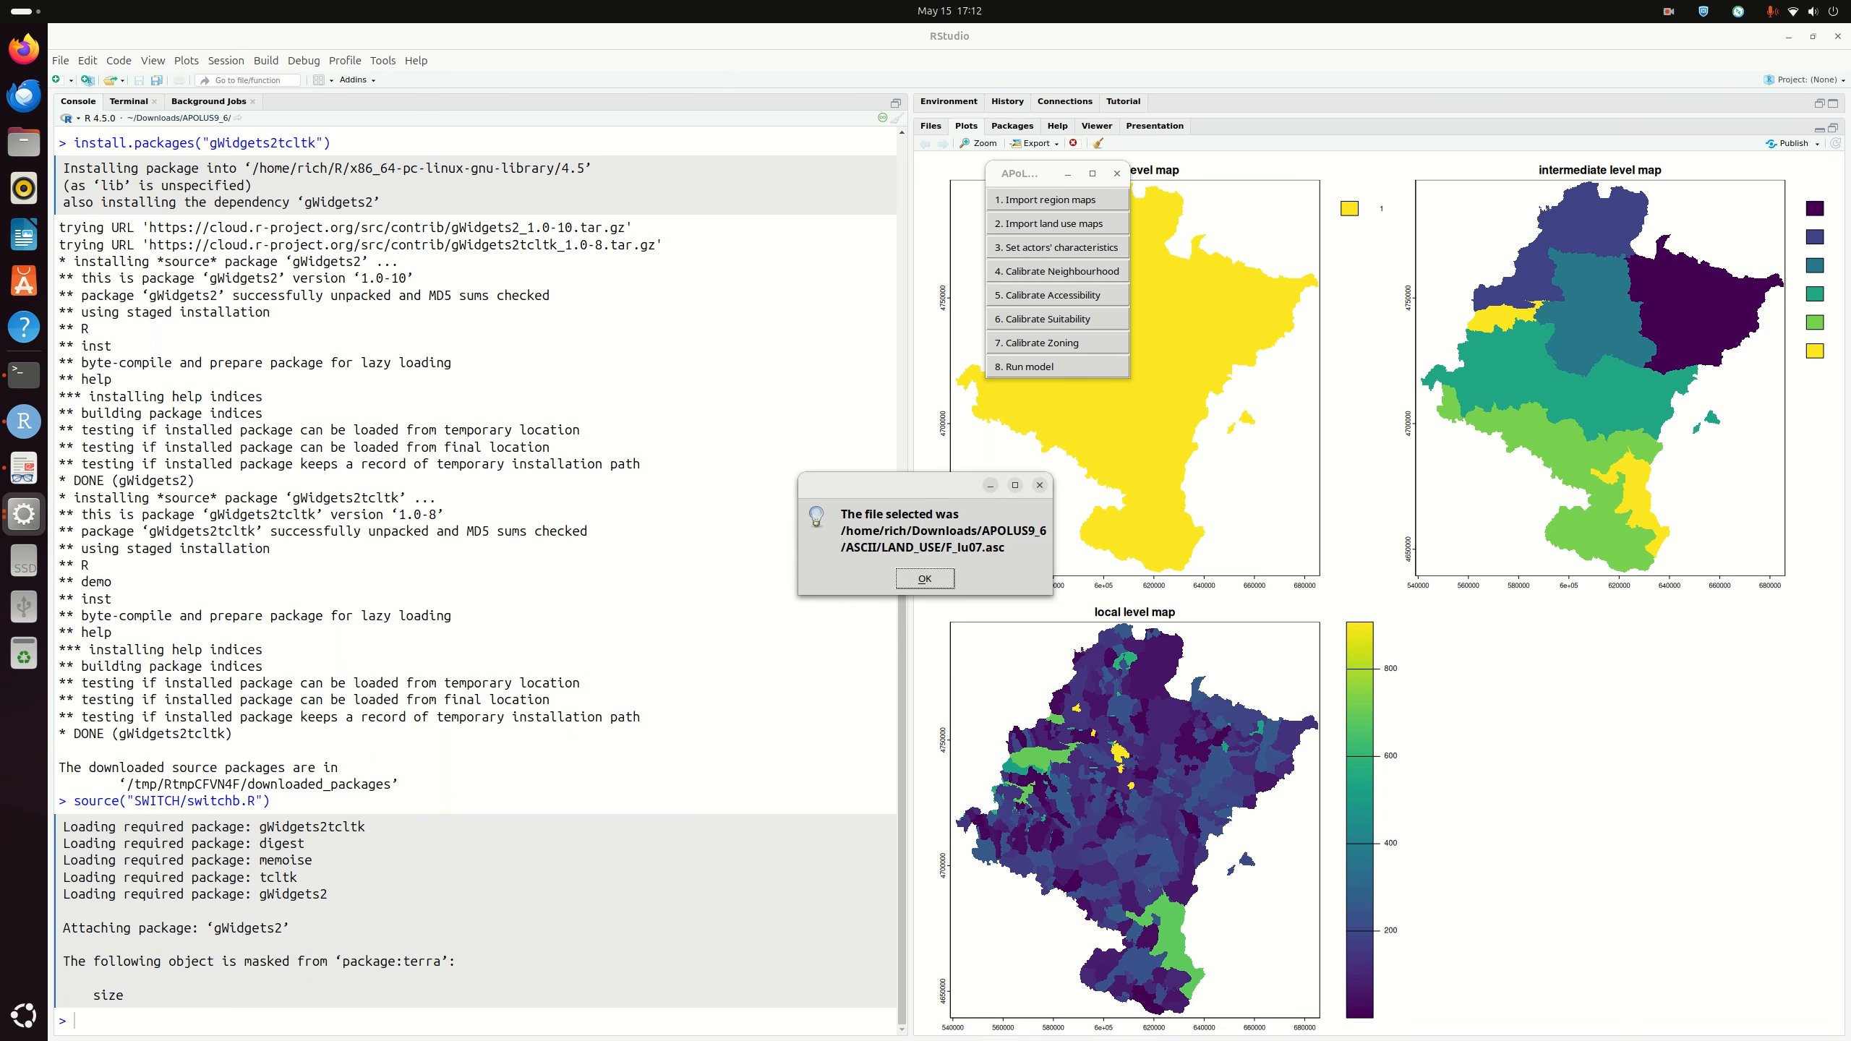
click(925, 578)
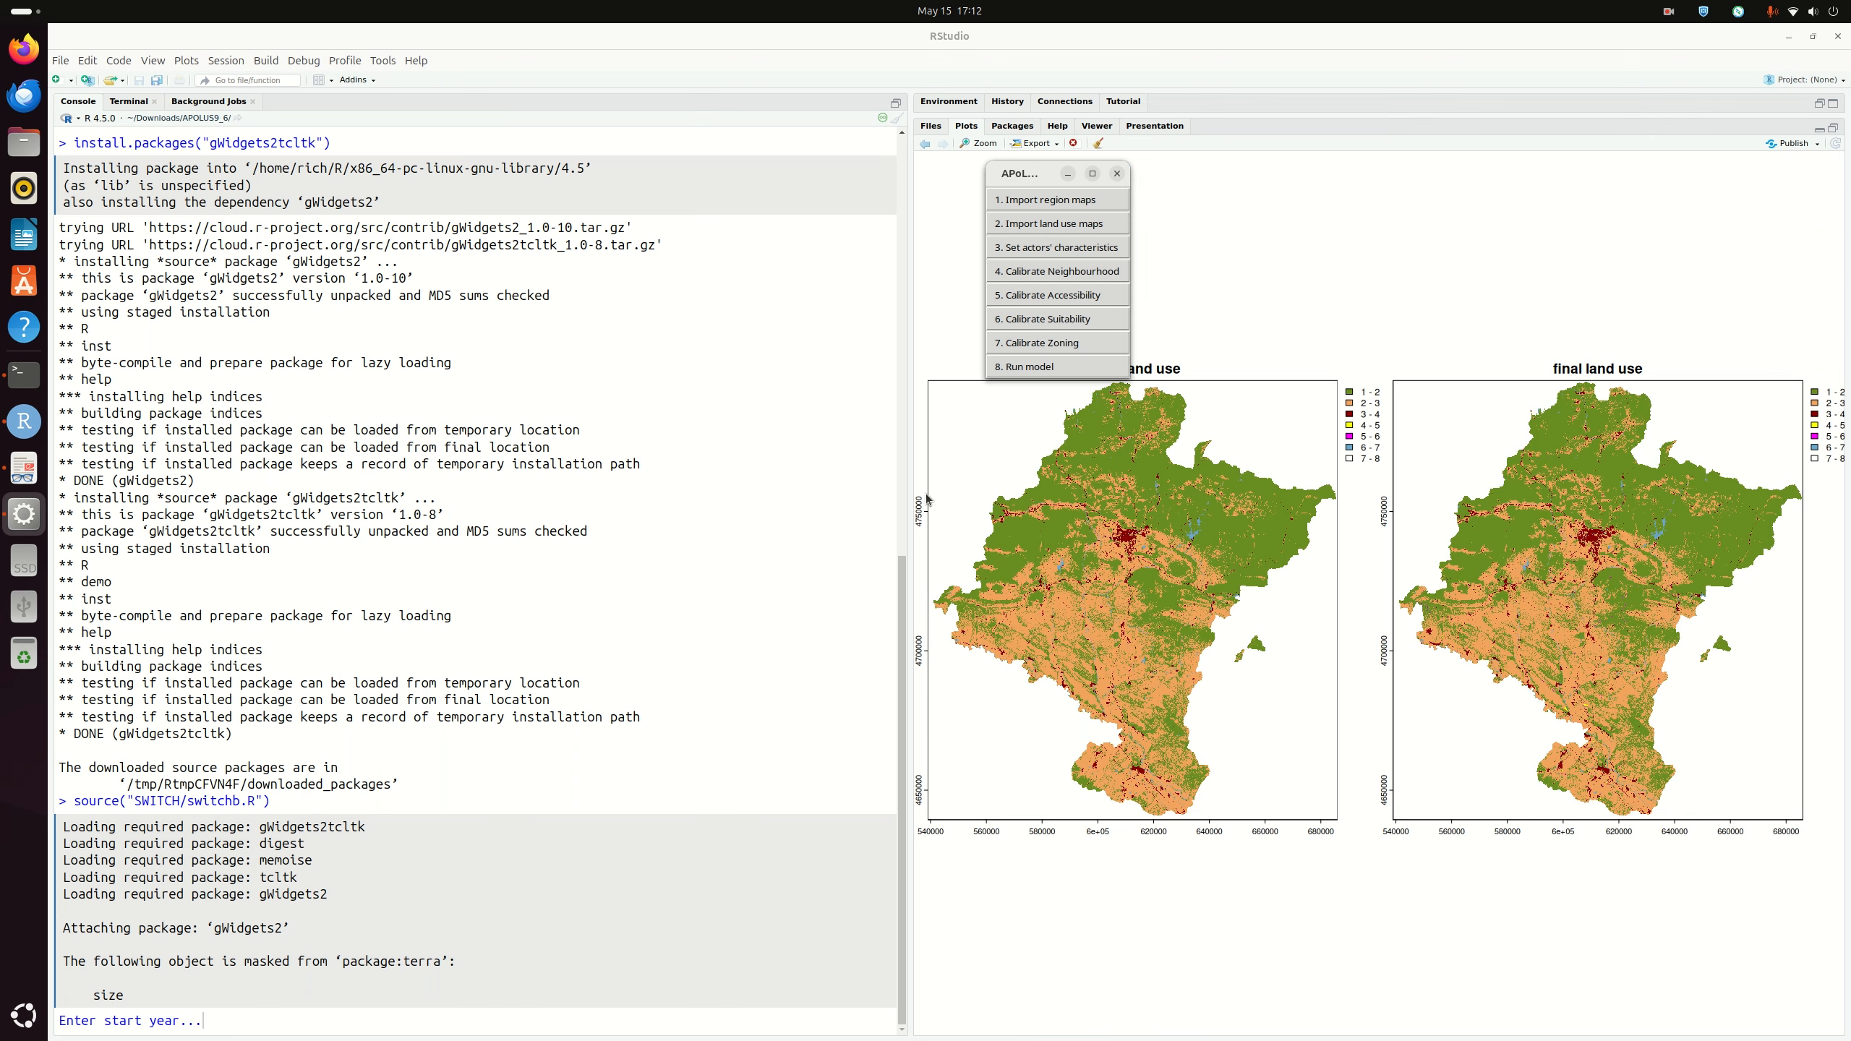
drag(1030, 174, 881, 163)
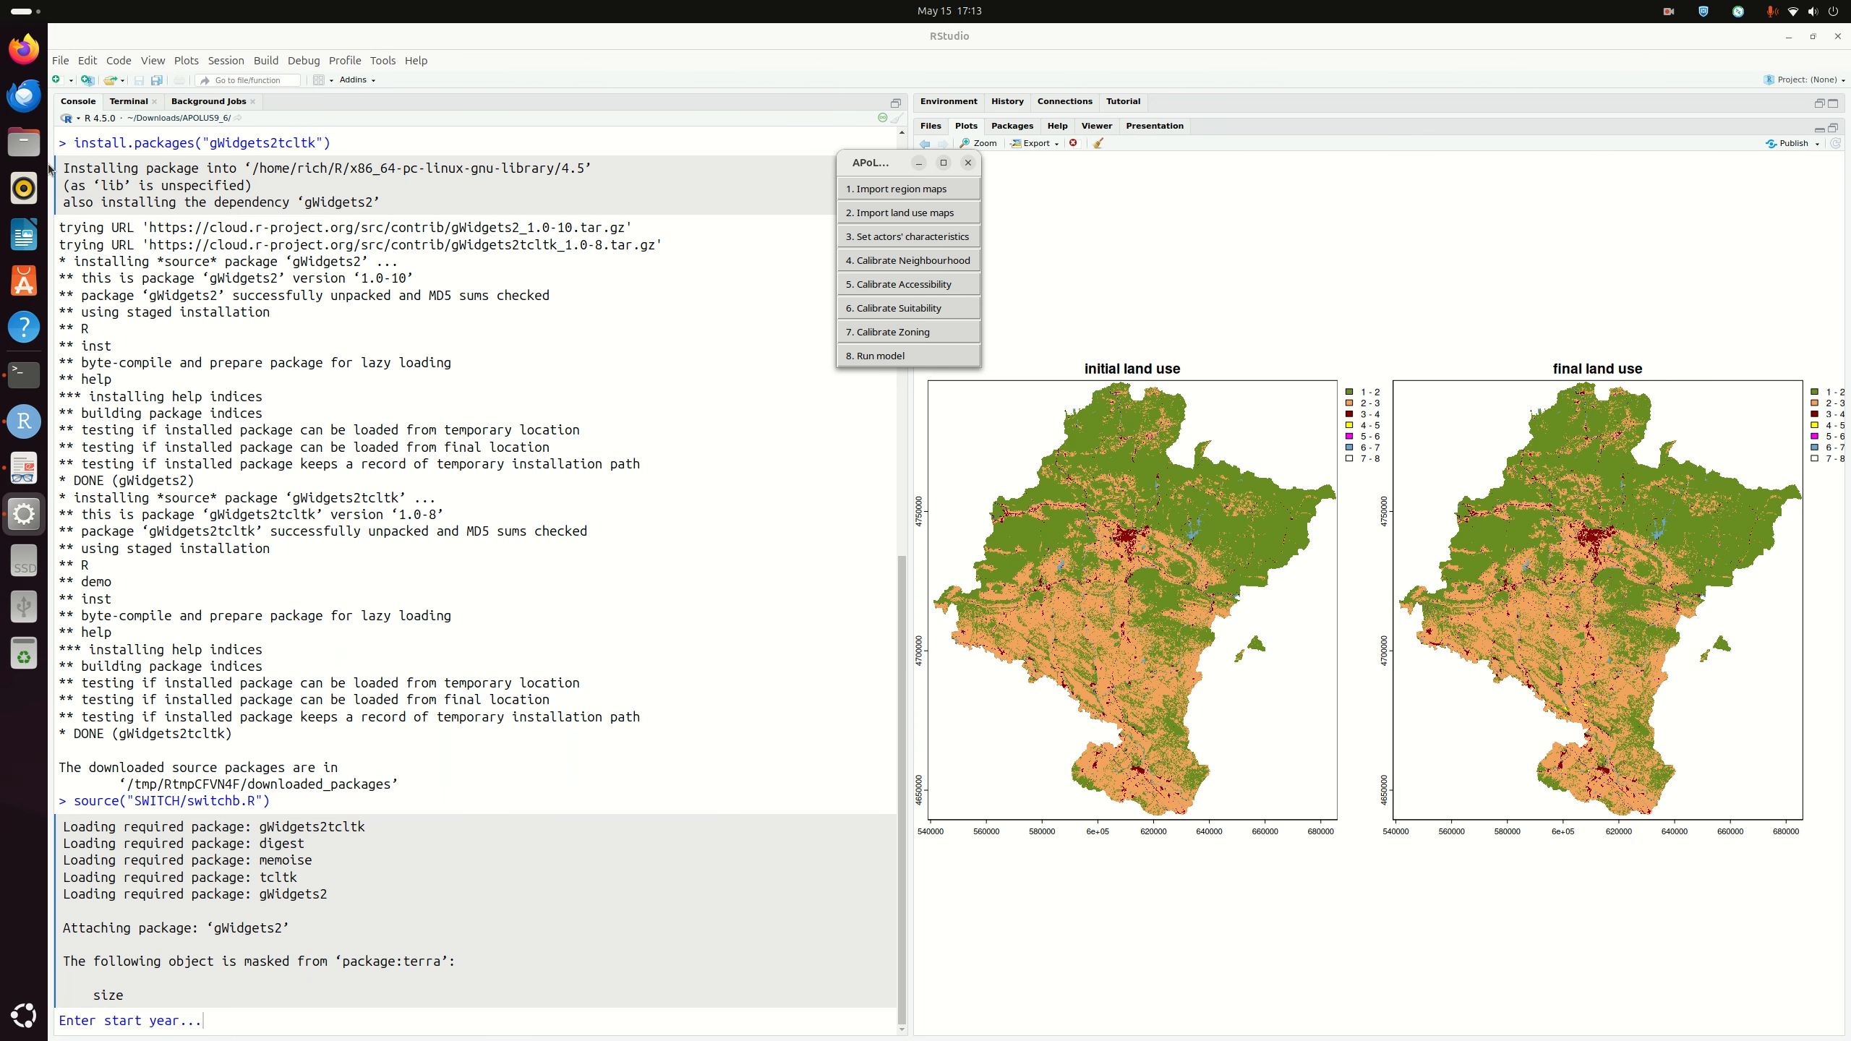
Step: Browse Files to Downloads/APOLUS9_6/START and bring up the opening options for startlu.R
click(808, 379)
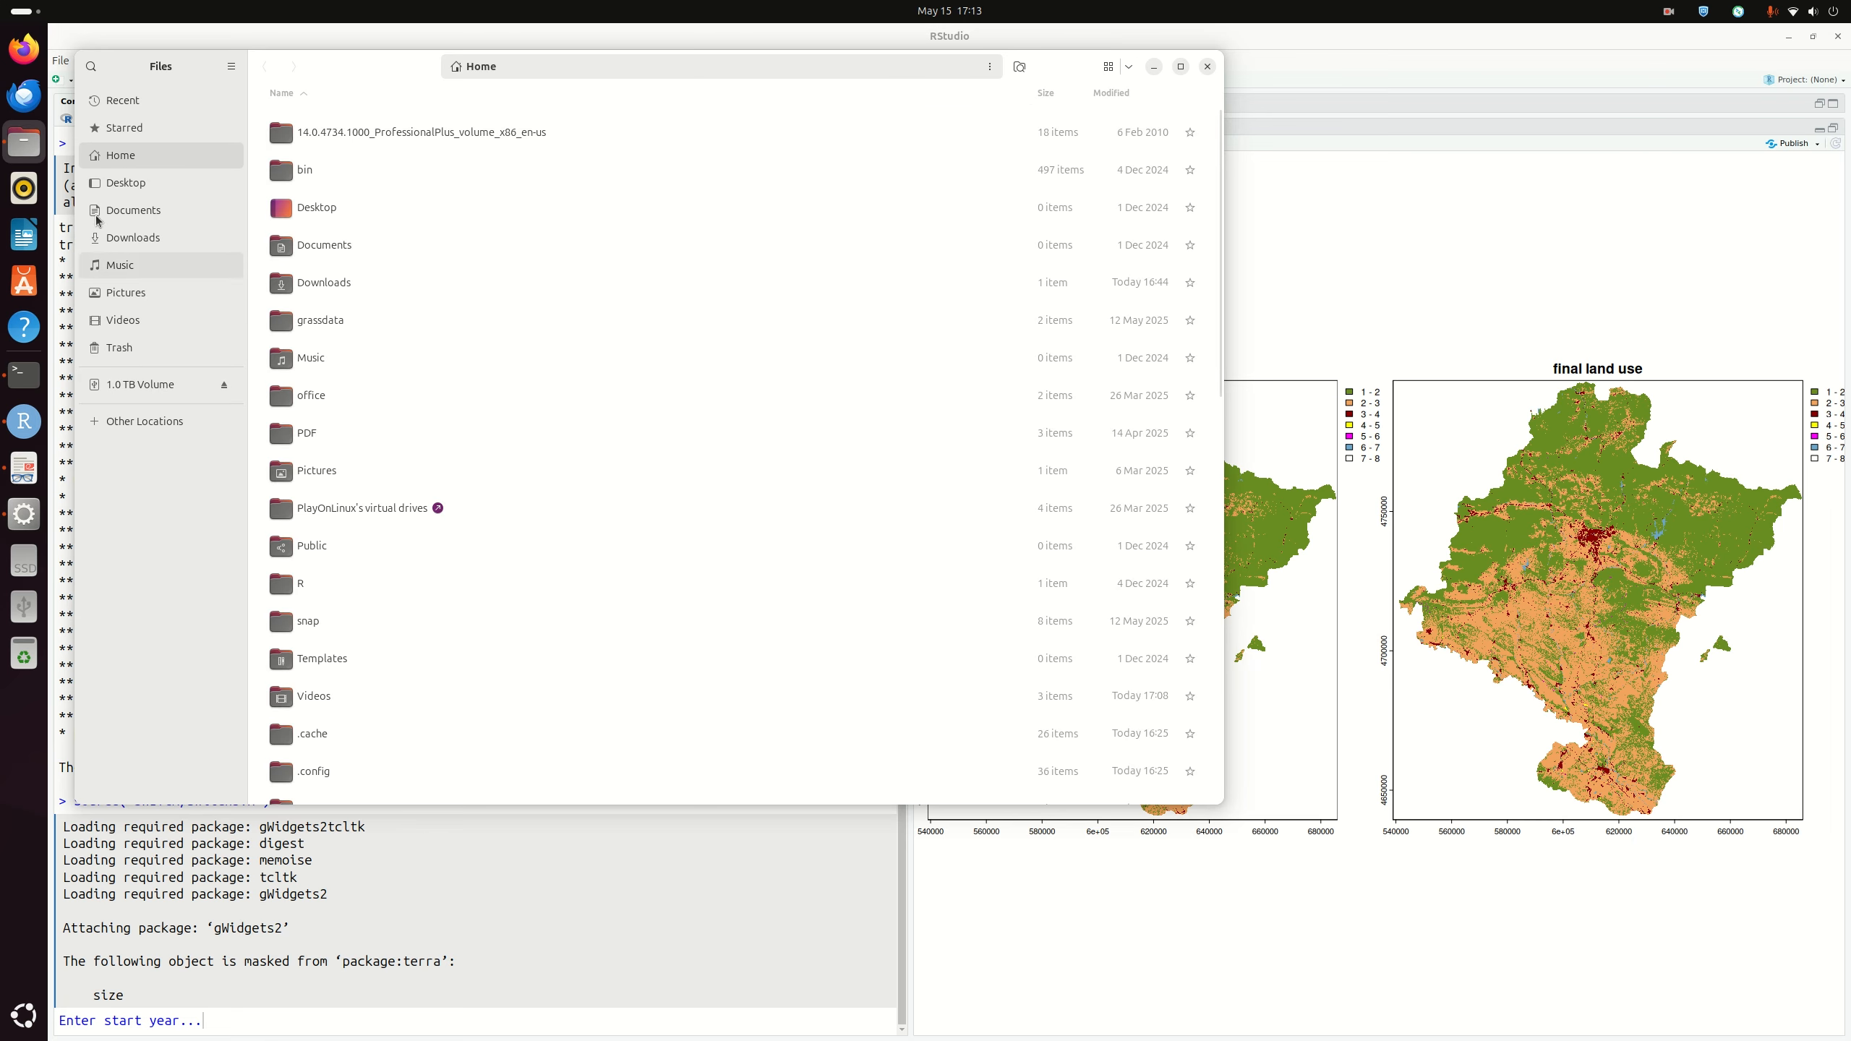
click(120, 238)
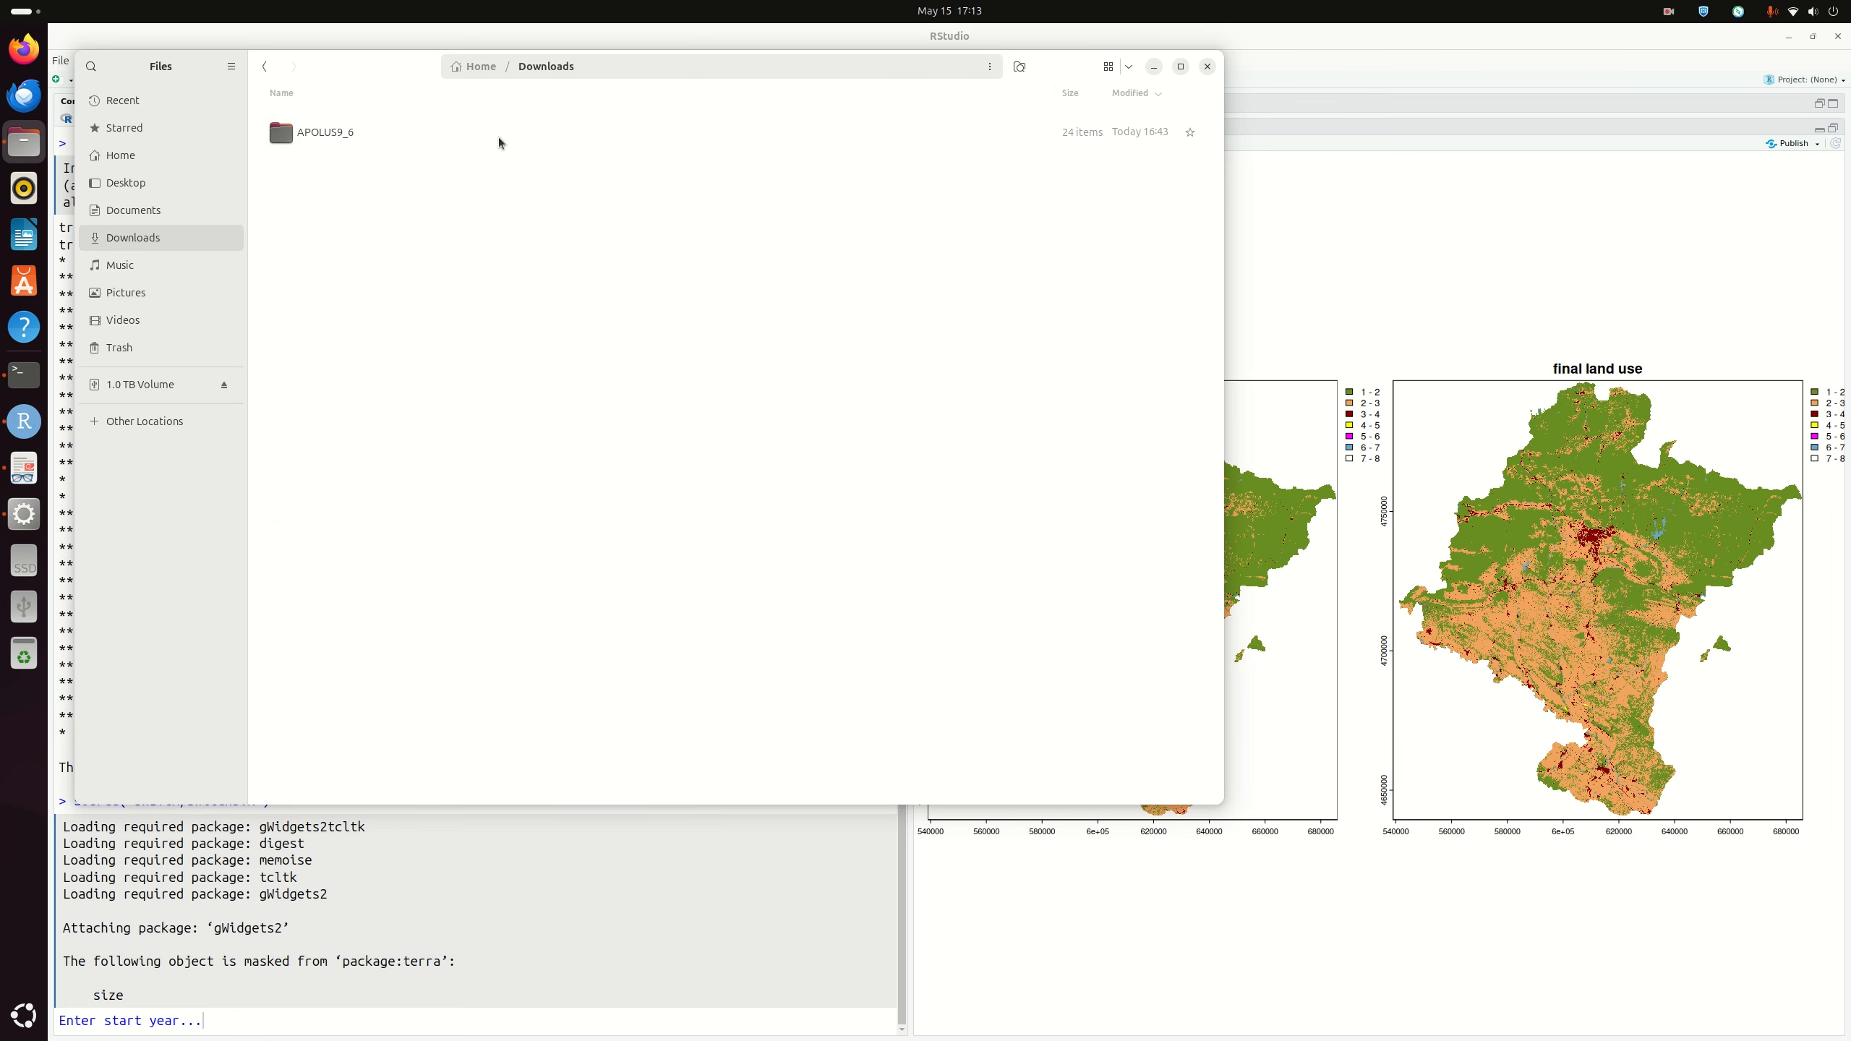
double_click(352, 132)
drag(347, 81, 471, 223)
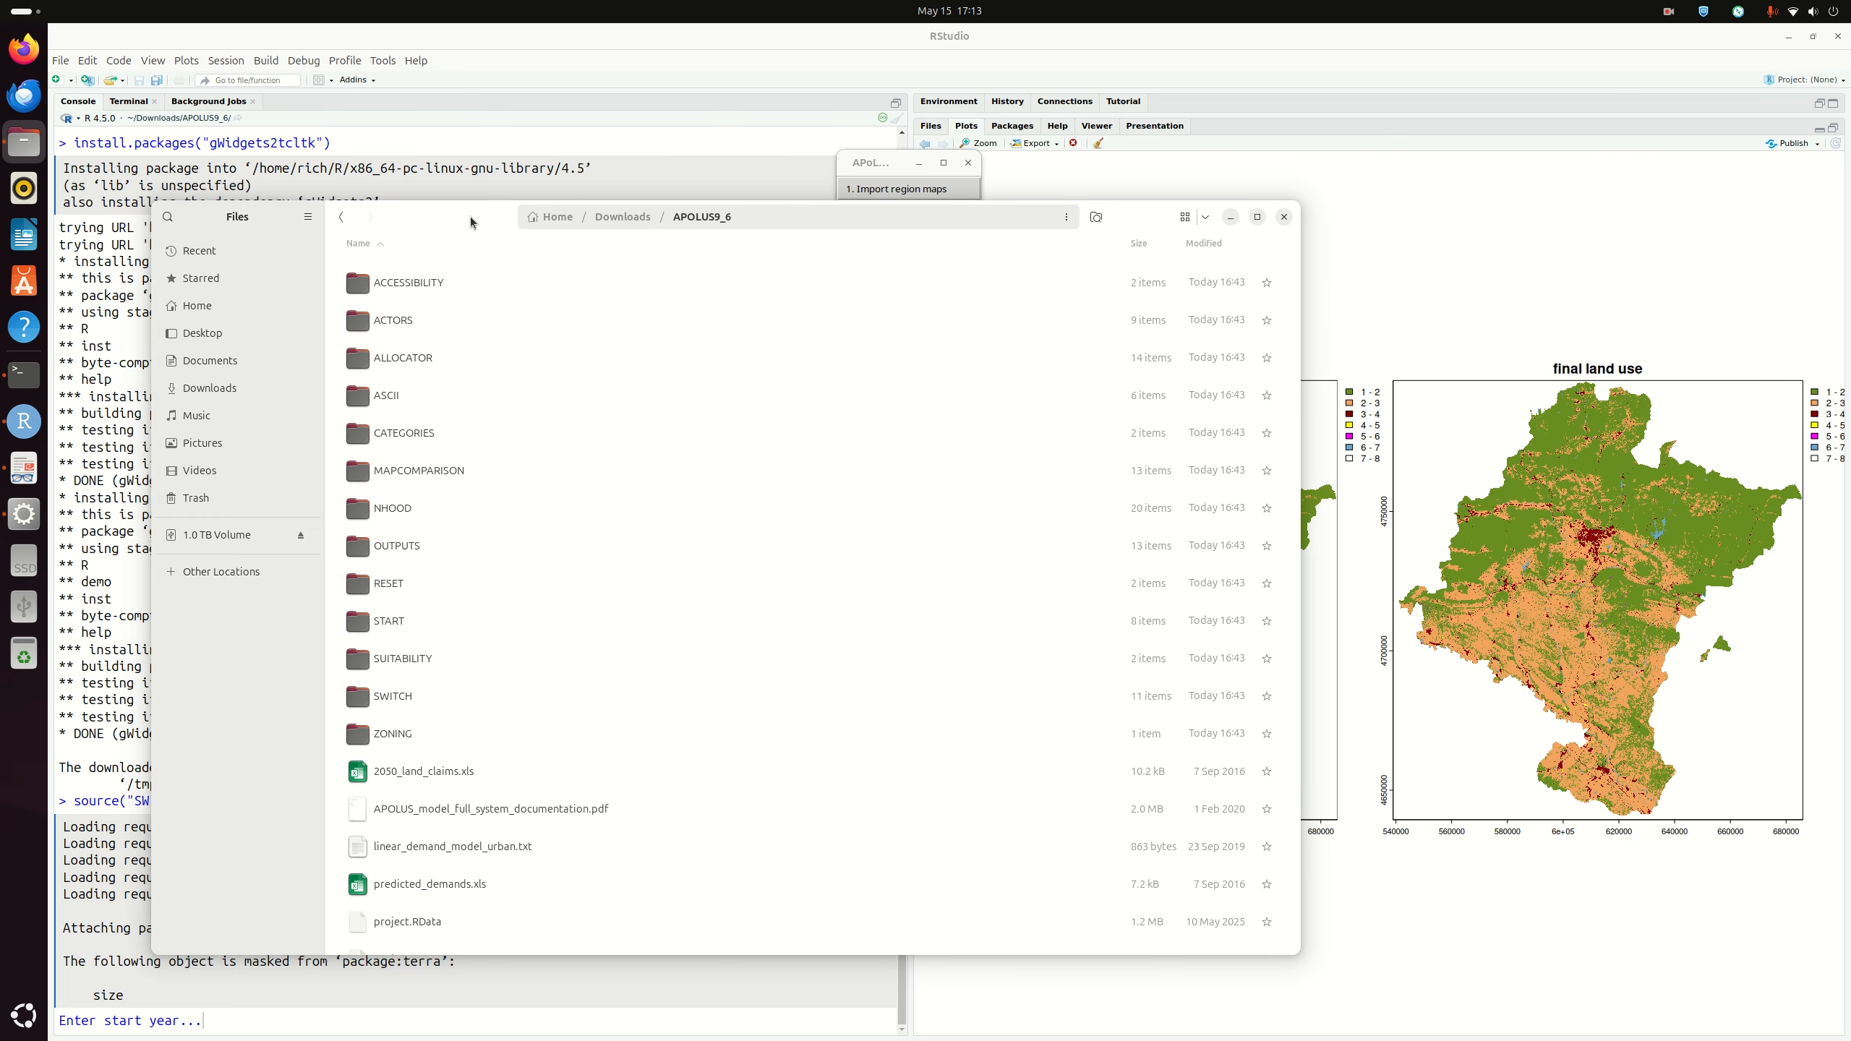
drag(471, 223, 554, 210)
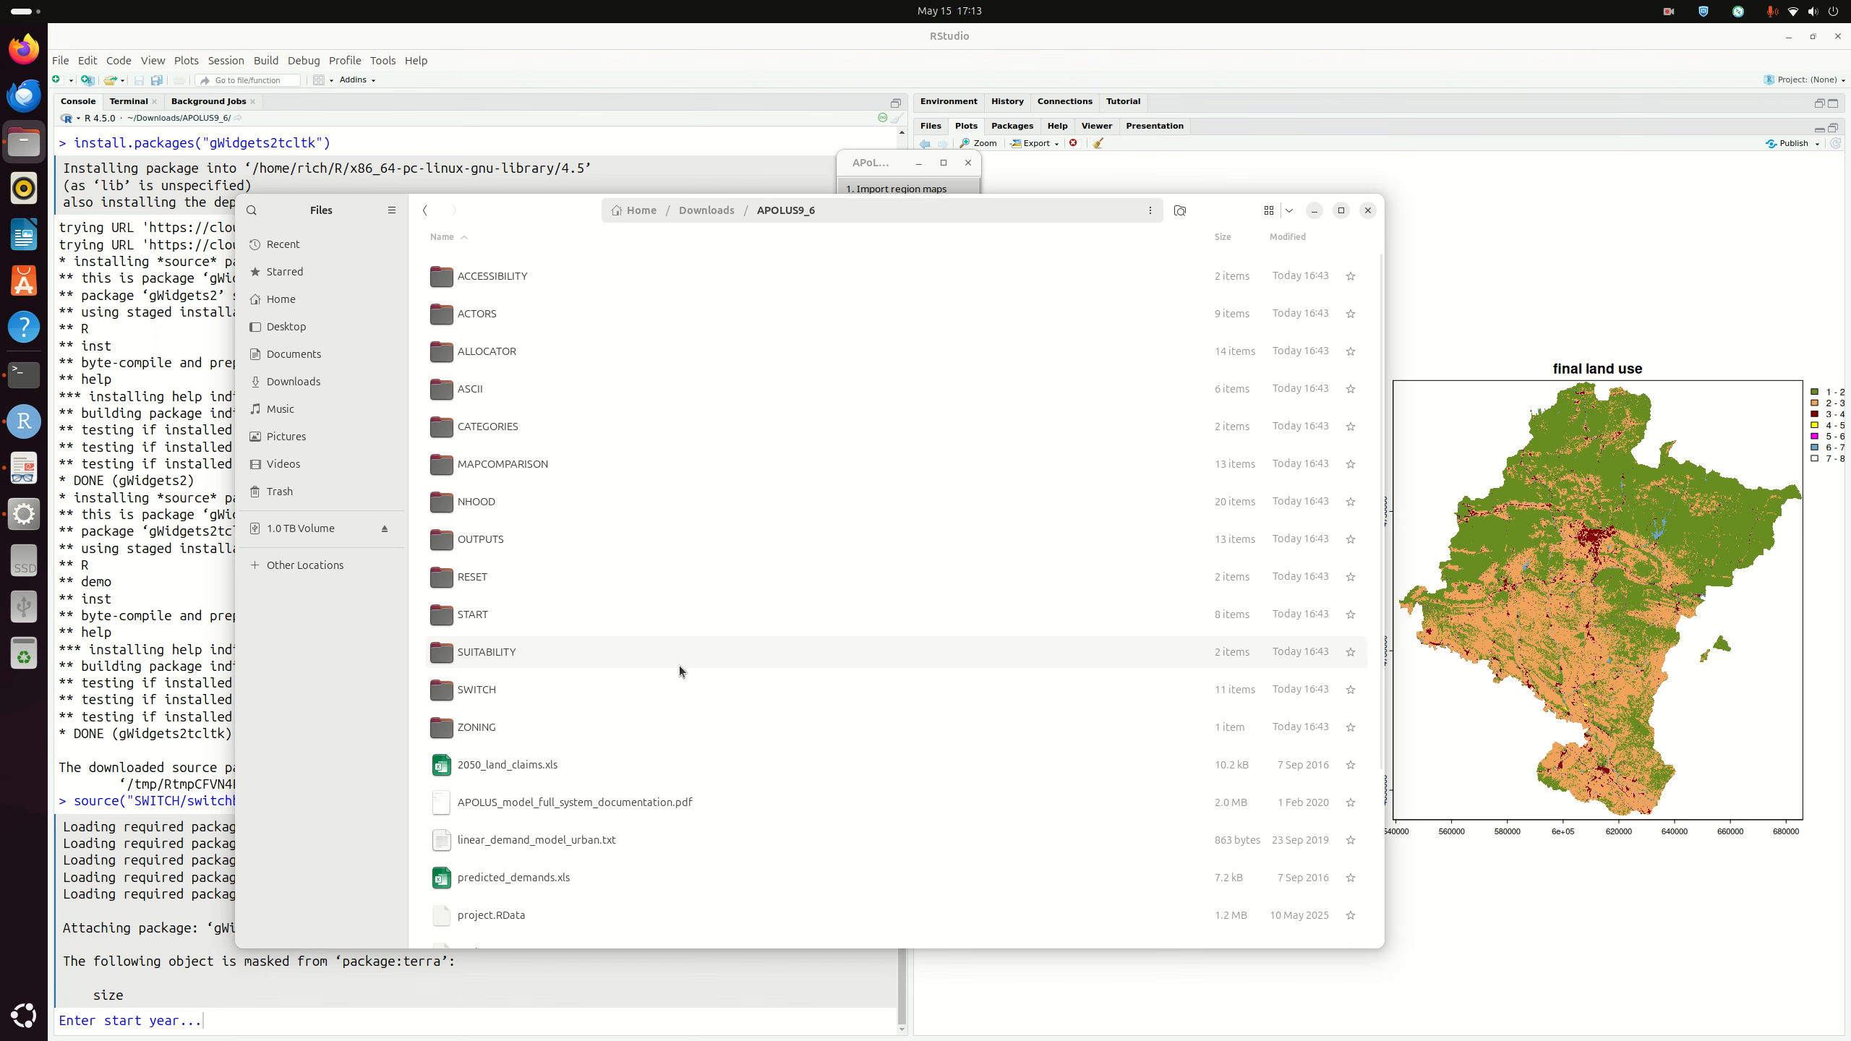
double_click(498, 617)
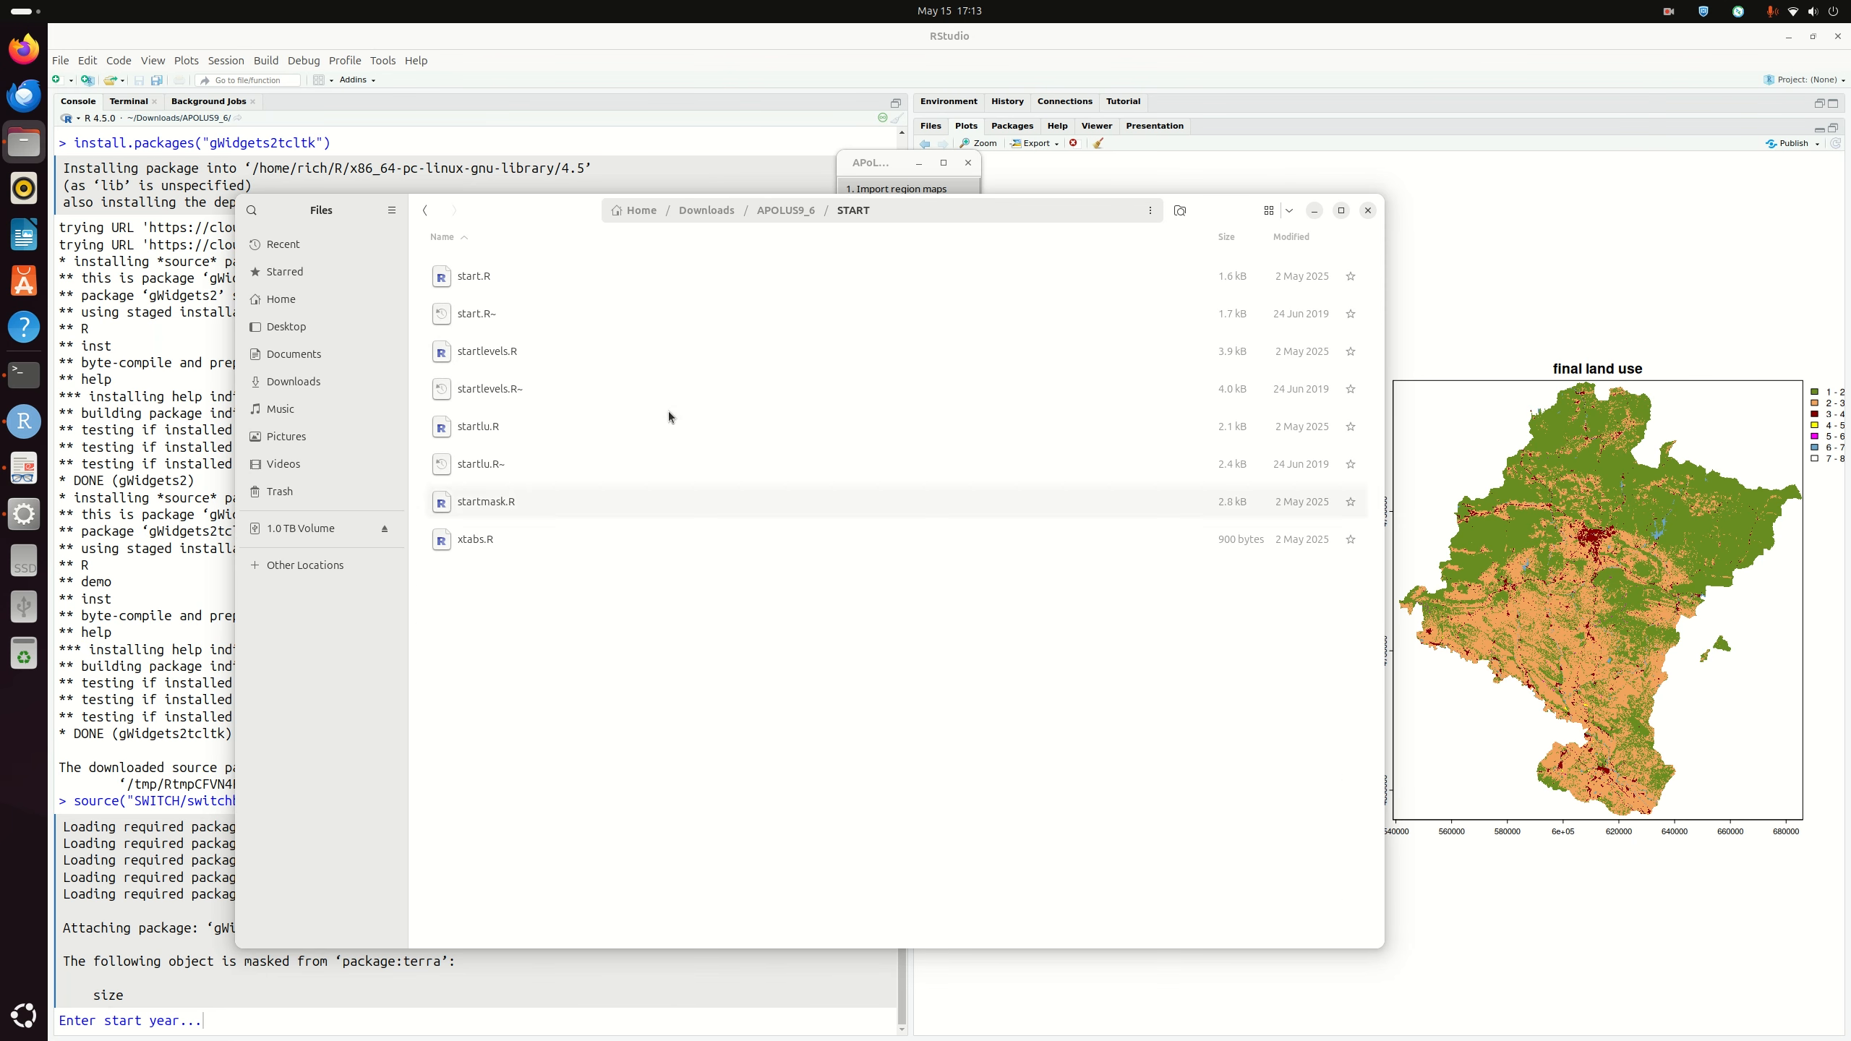
right_click(513, 430)
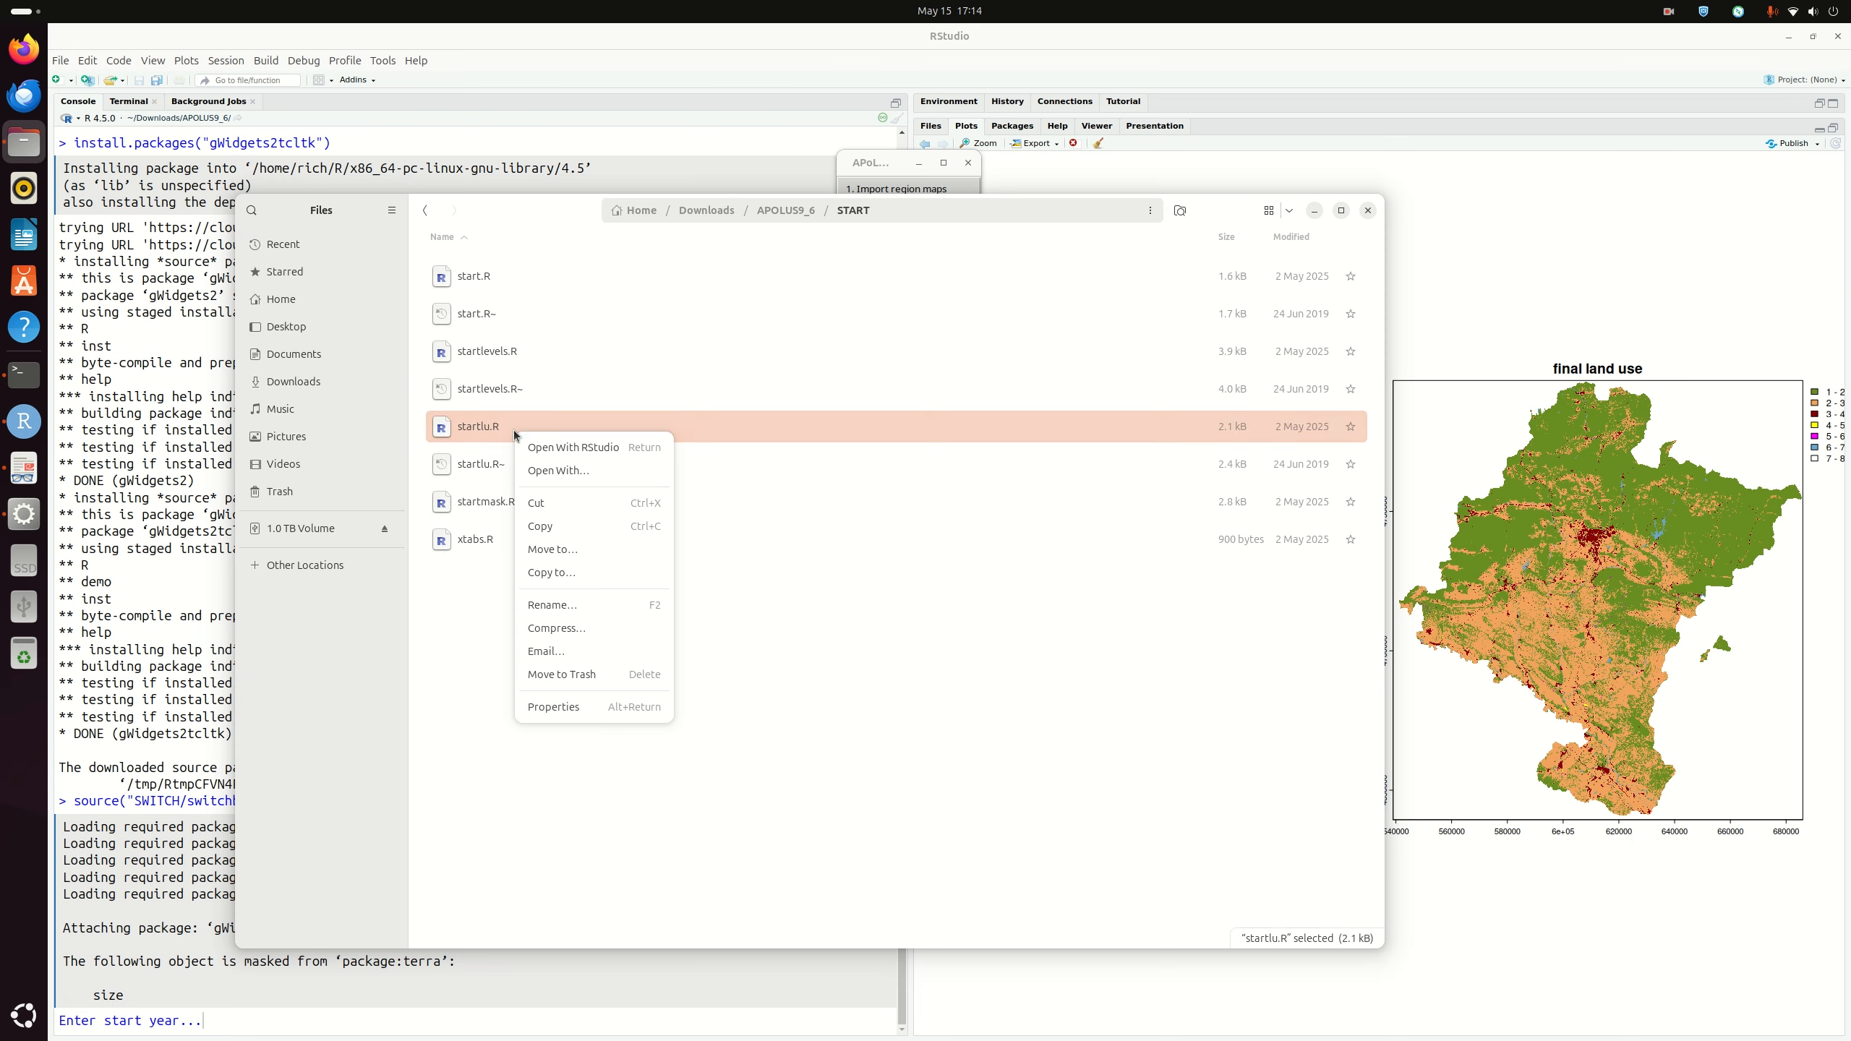
click(582, 448)
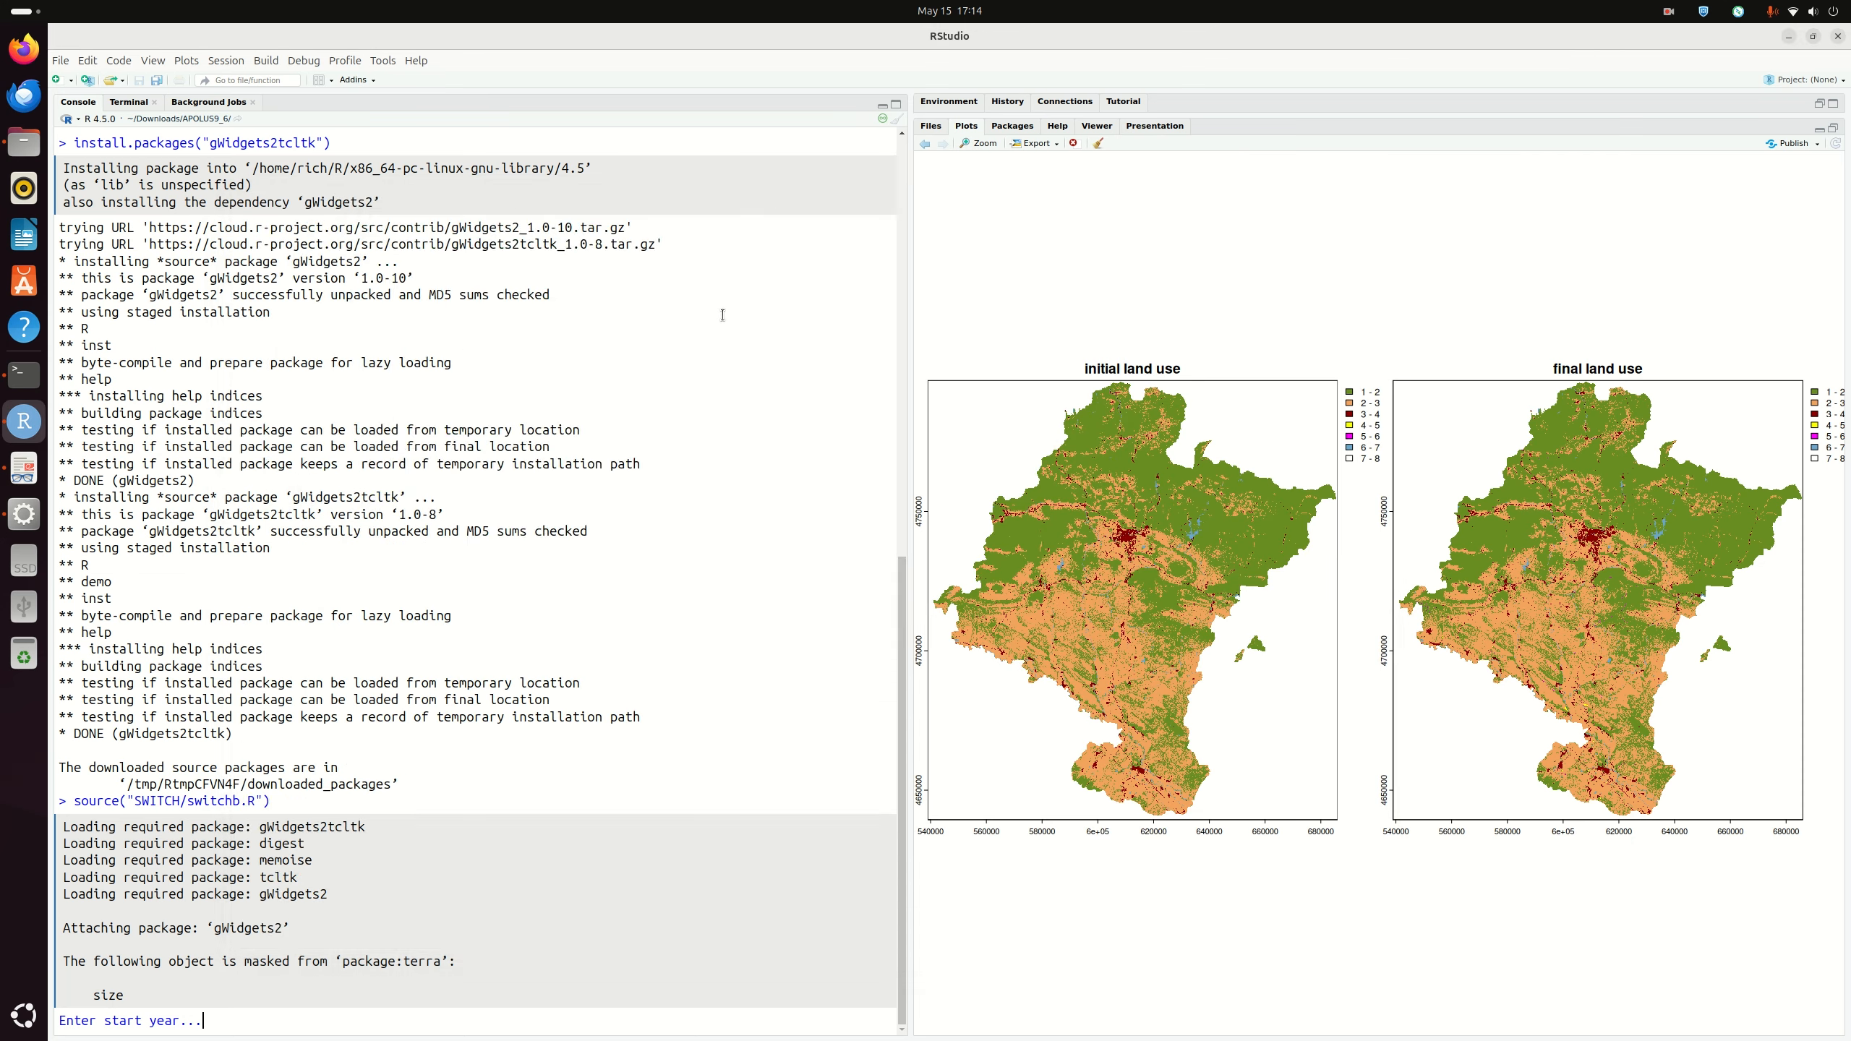
click(299, 246)
scroll(471, 248, down, 10)
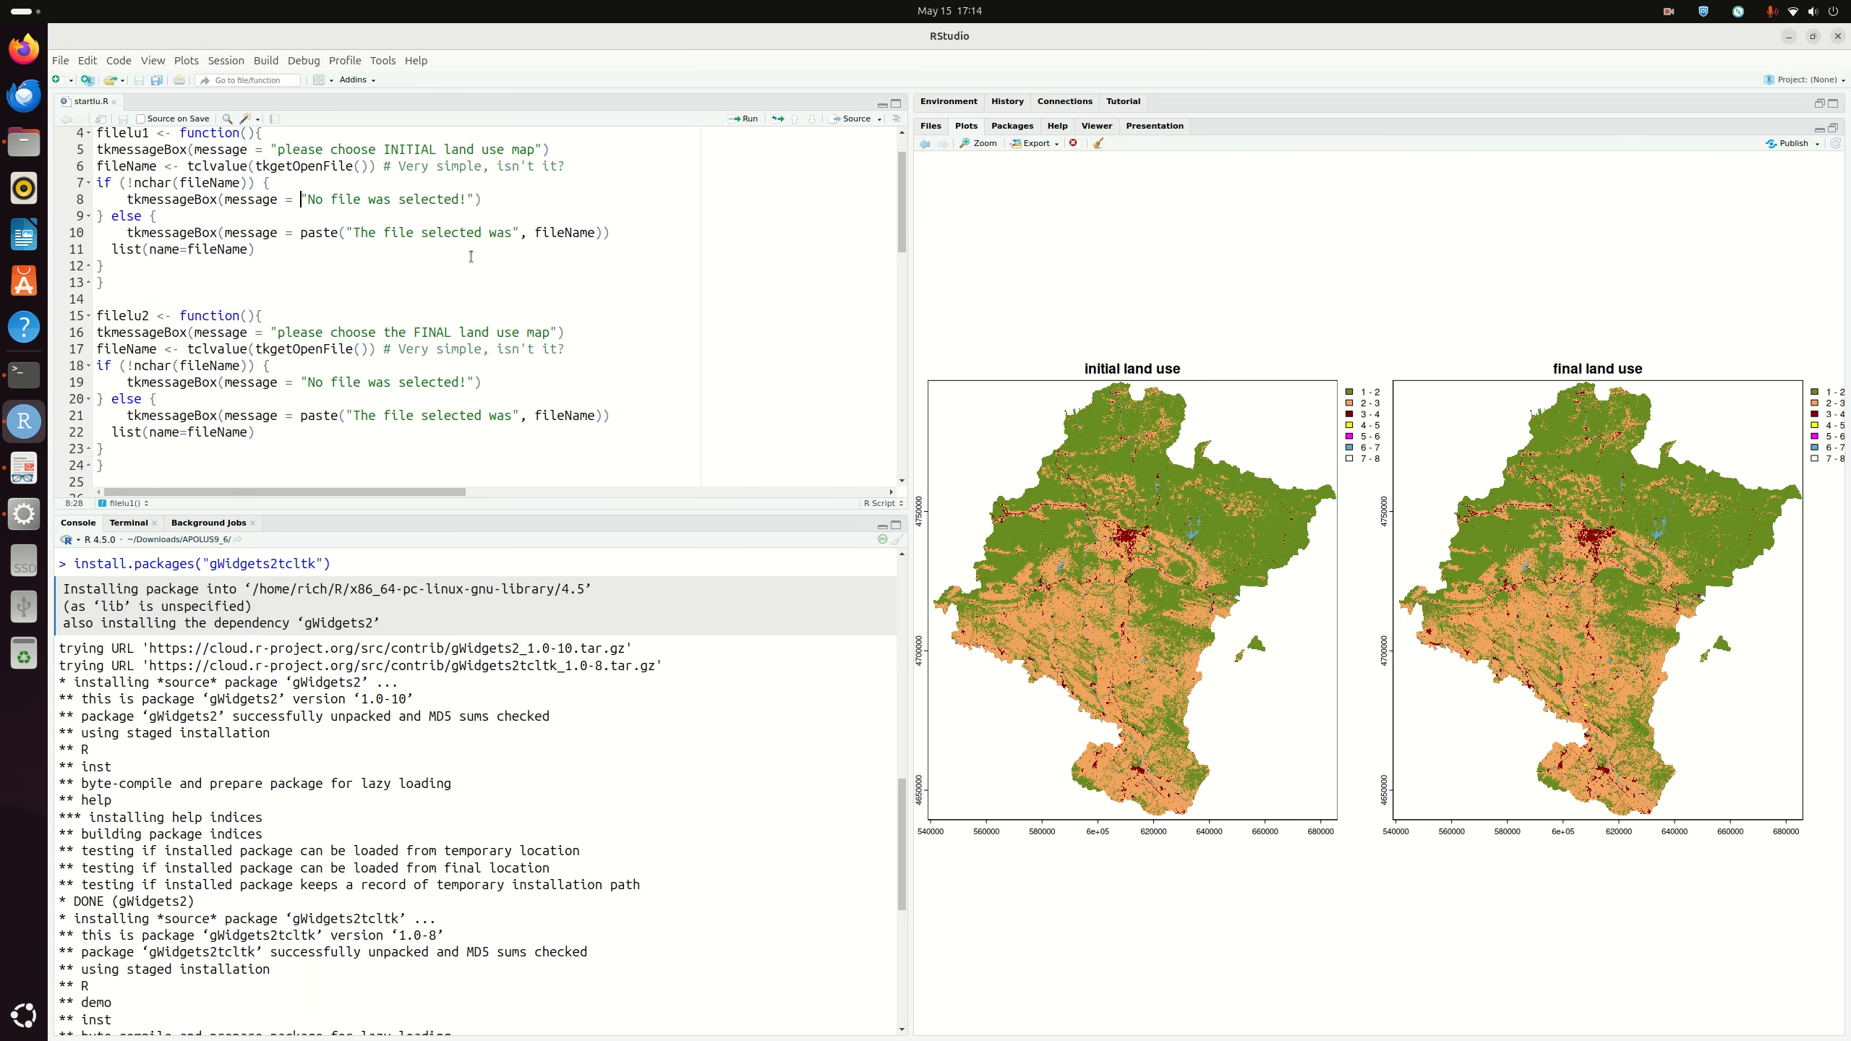
scroll(381, 251, up, 10)
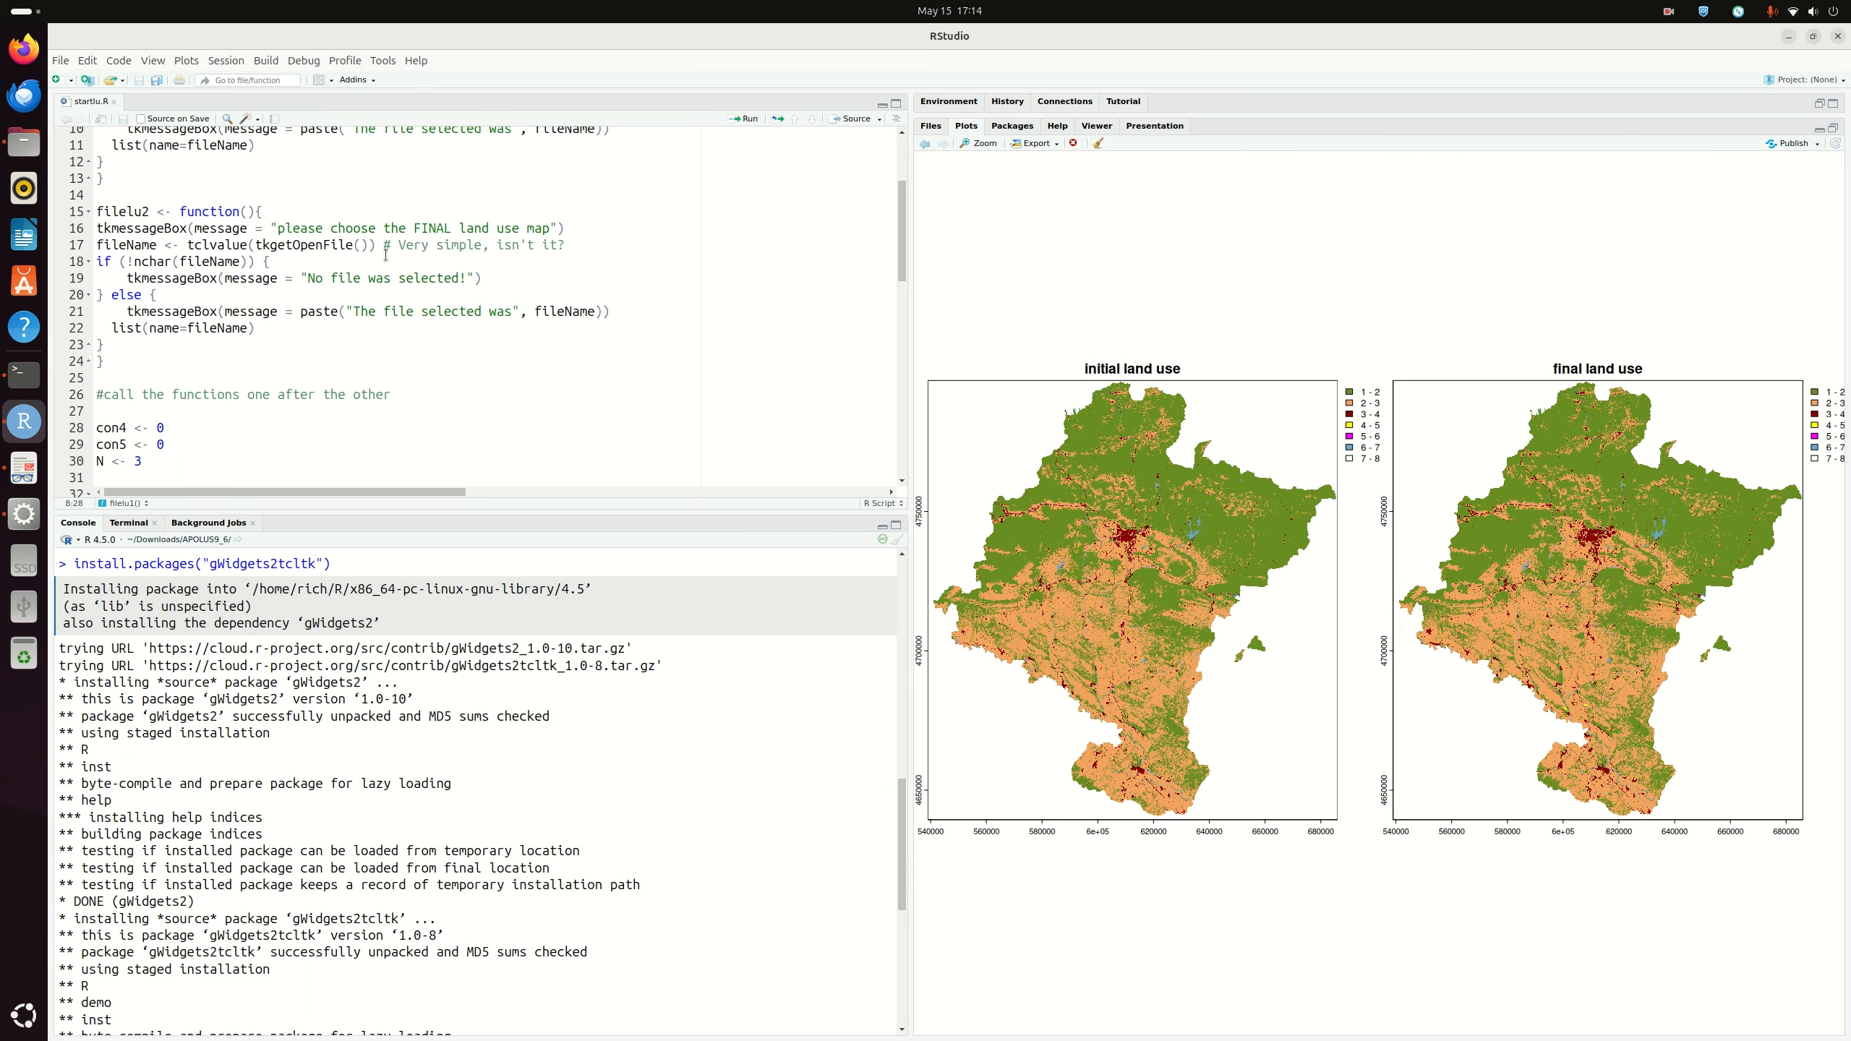
scroll(342, 238, down, 4)
scroll(354, 232, down, 7)
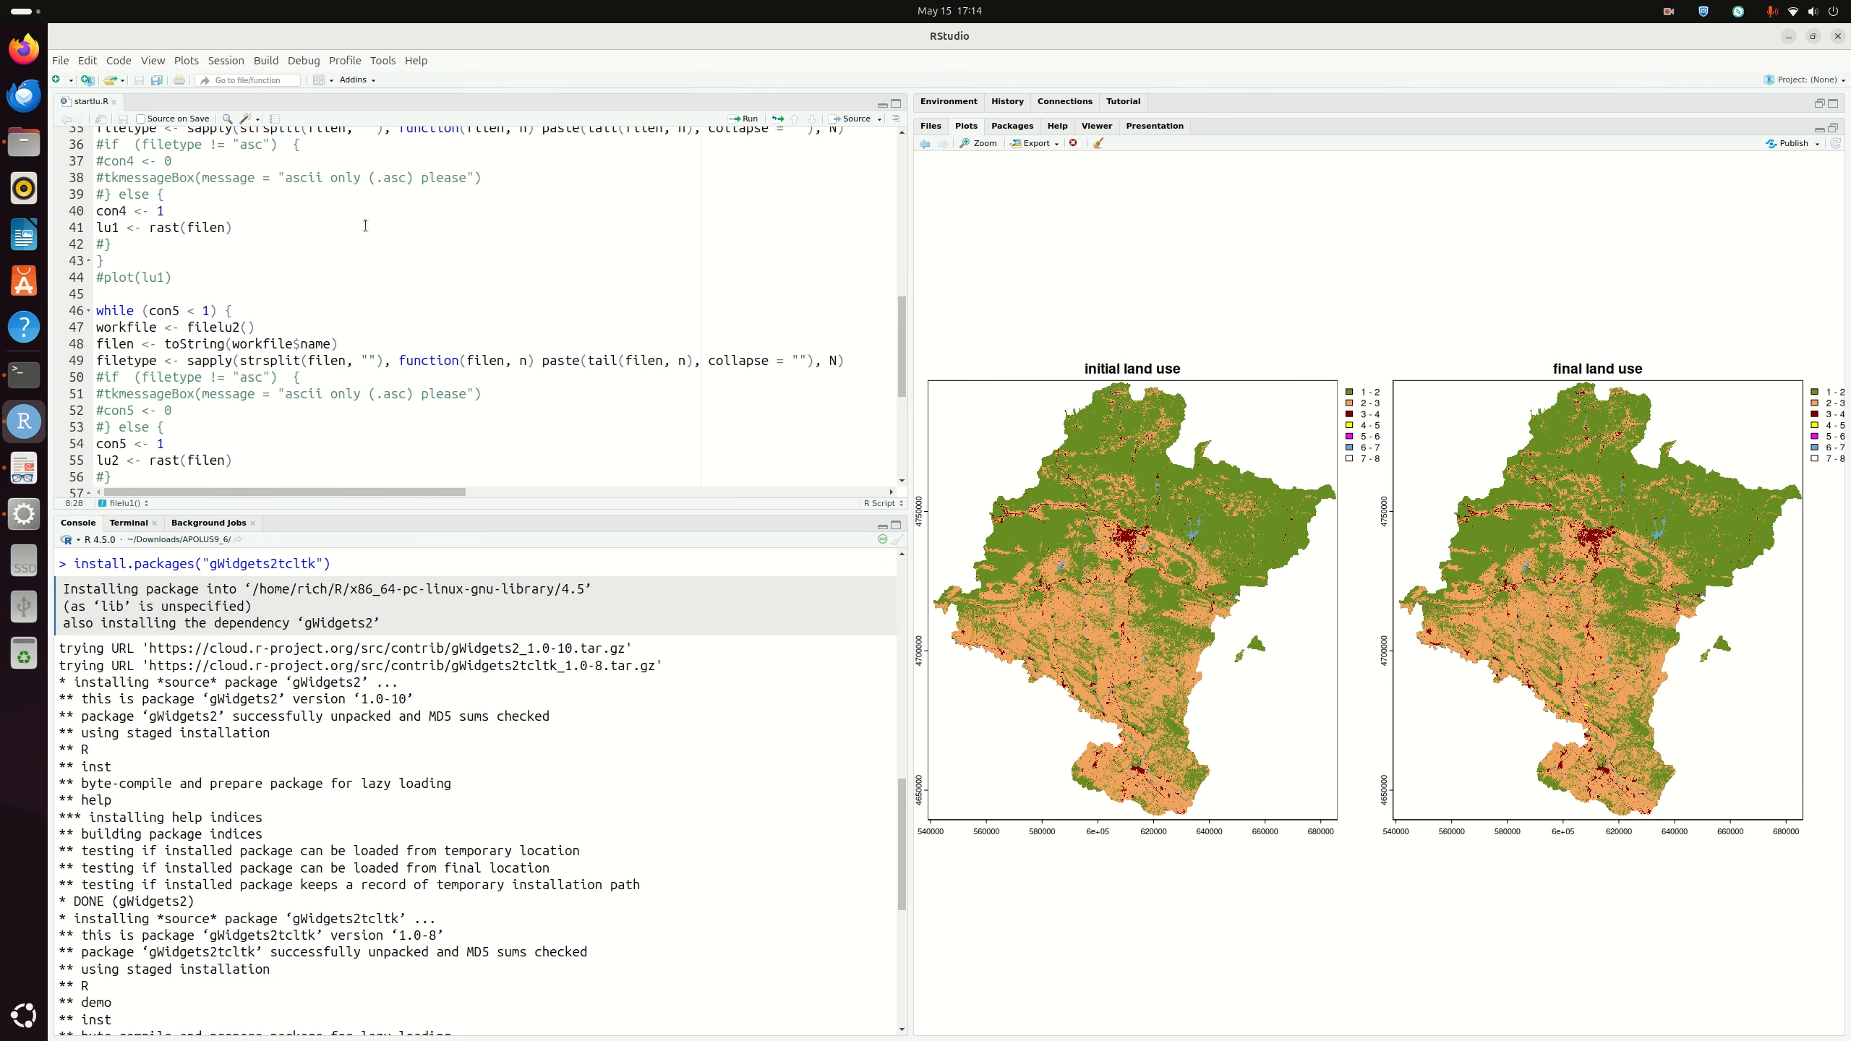
scroll(298, 257, down, 2)
scroll(369, 281, down, 3)
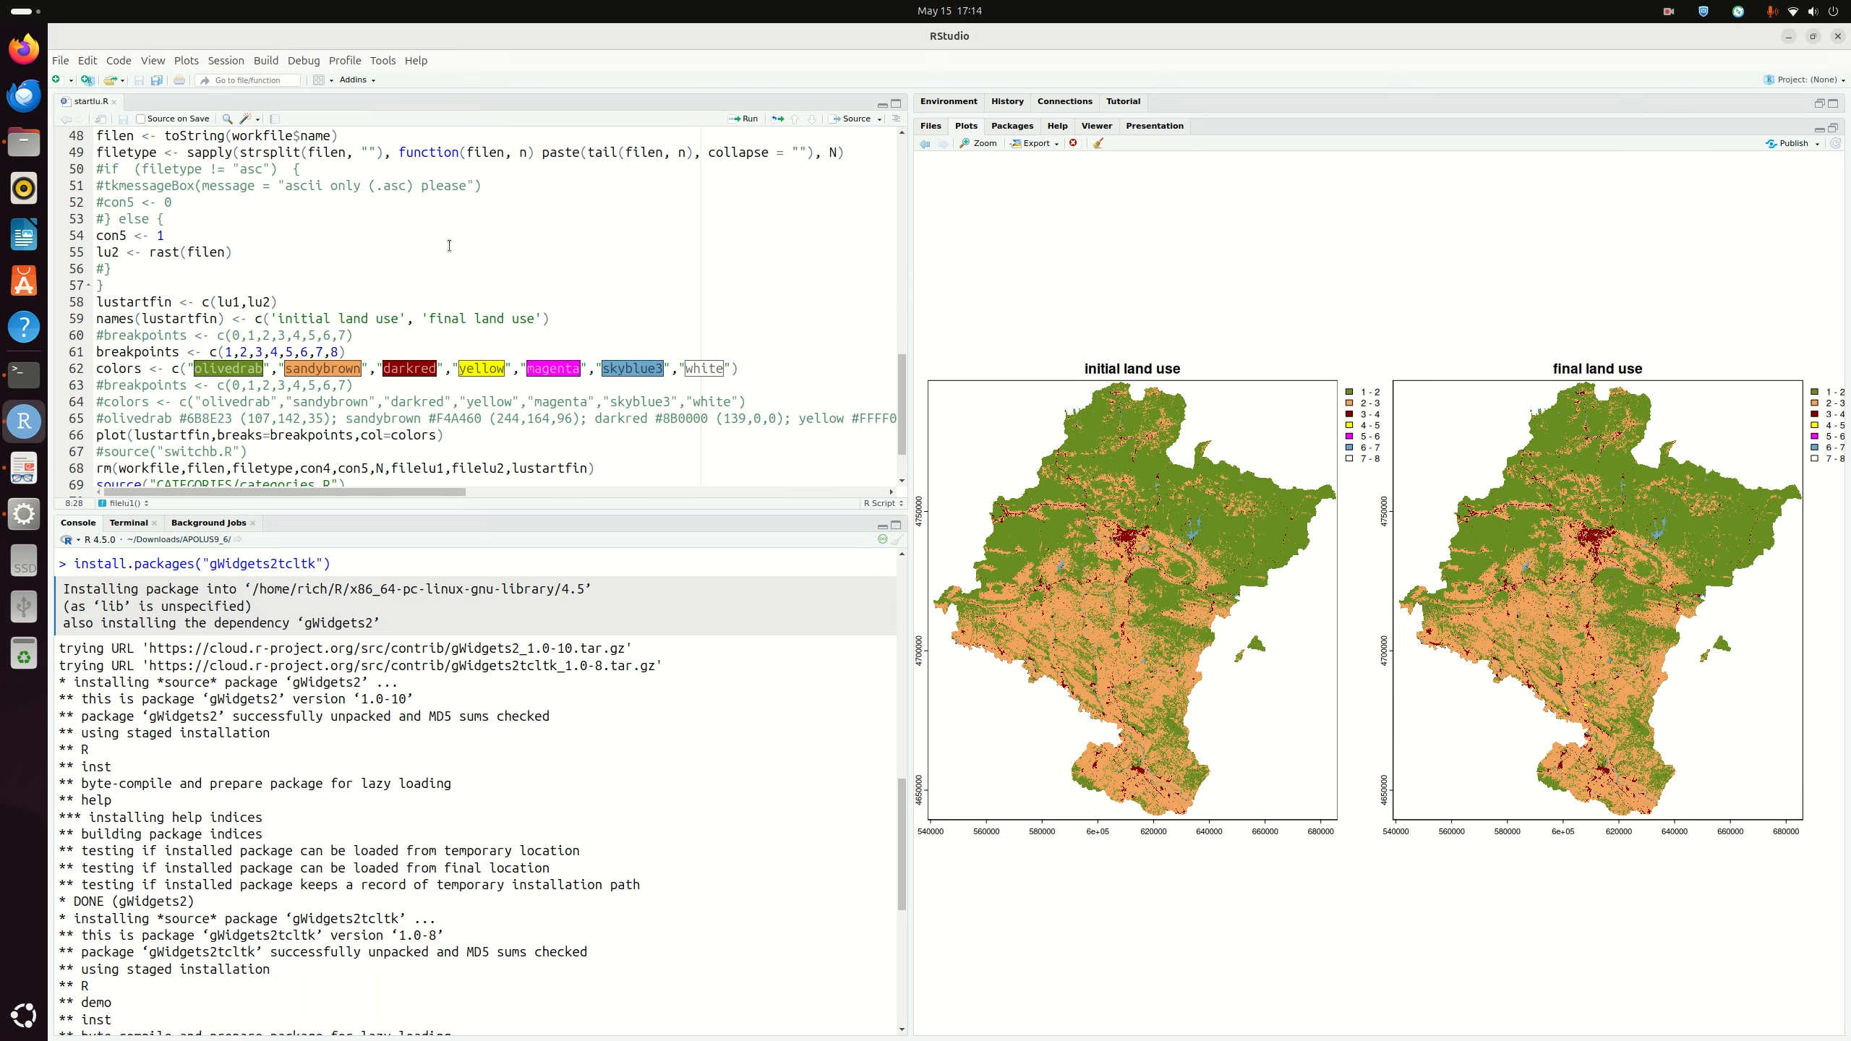
click(391, 366)
click(141, 316)
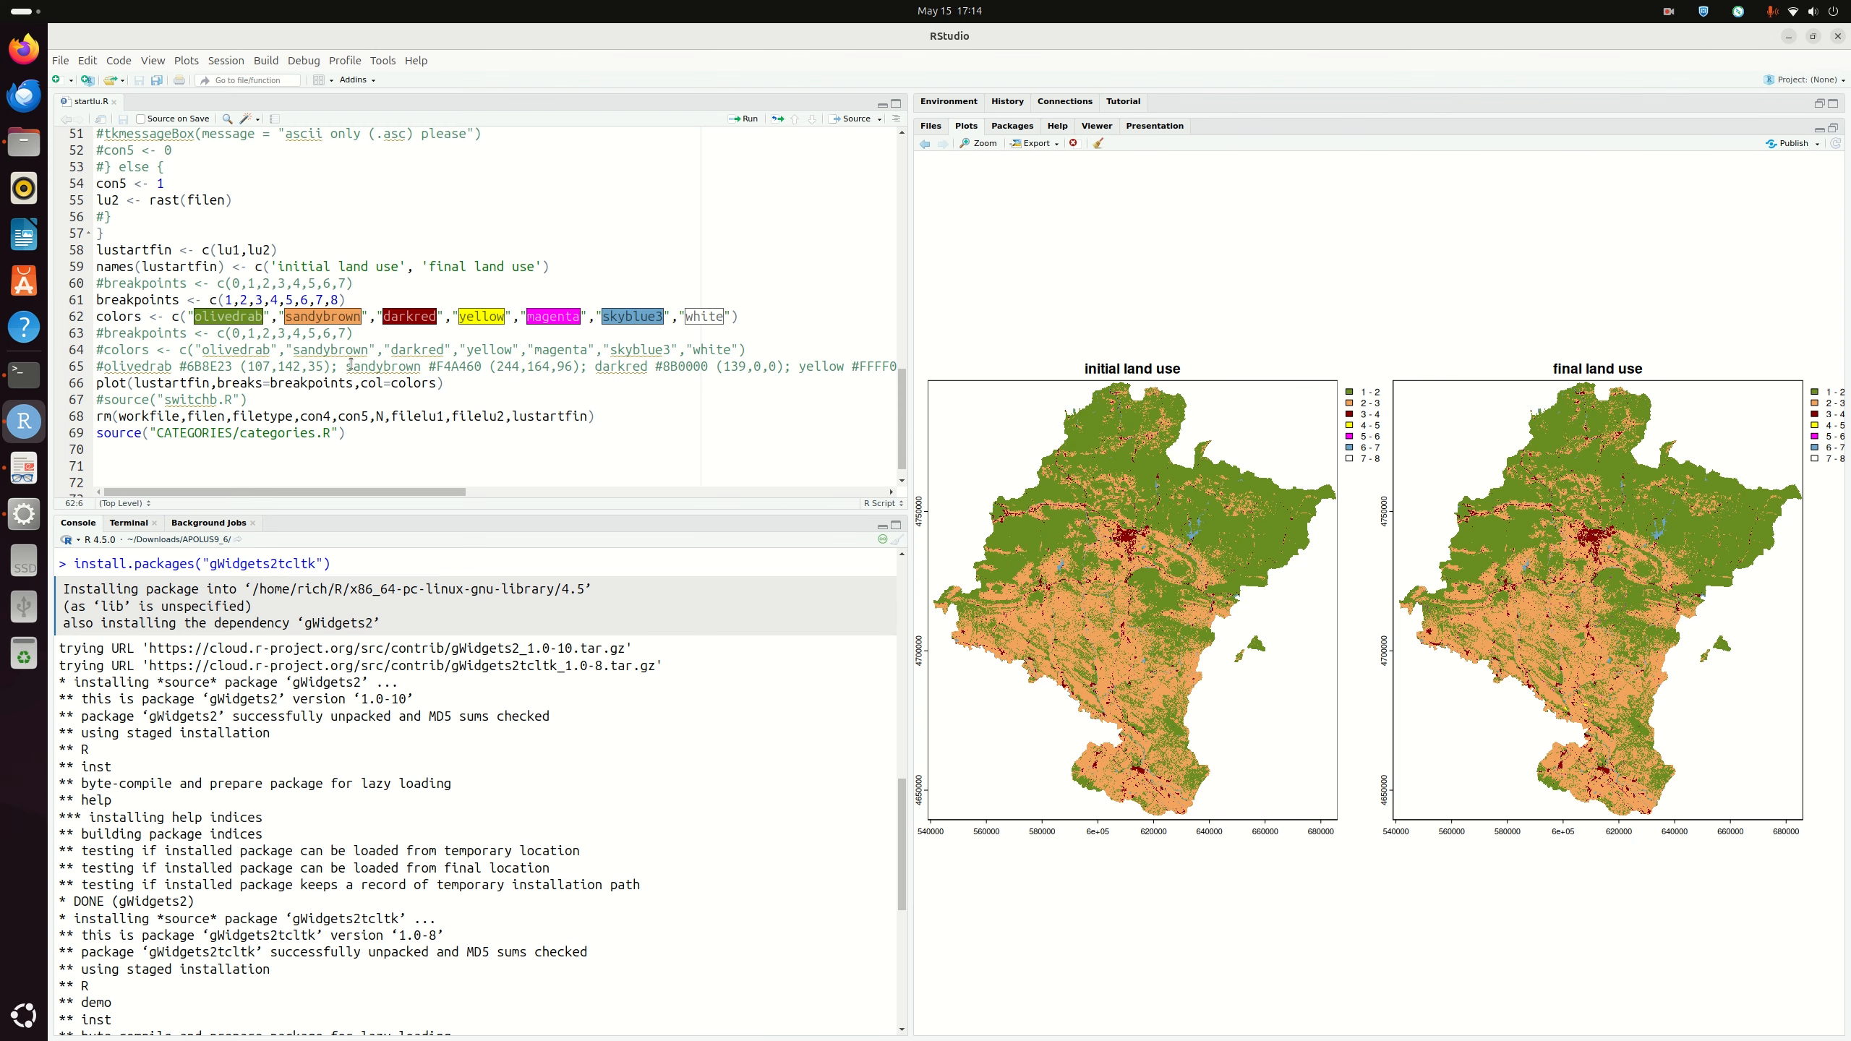
click(233, 317)
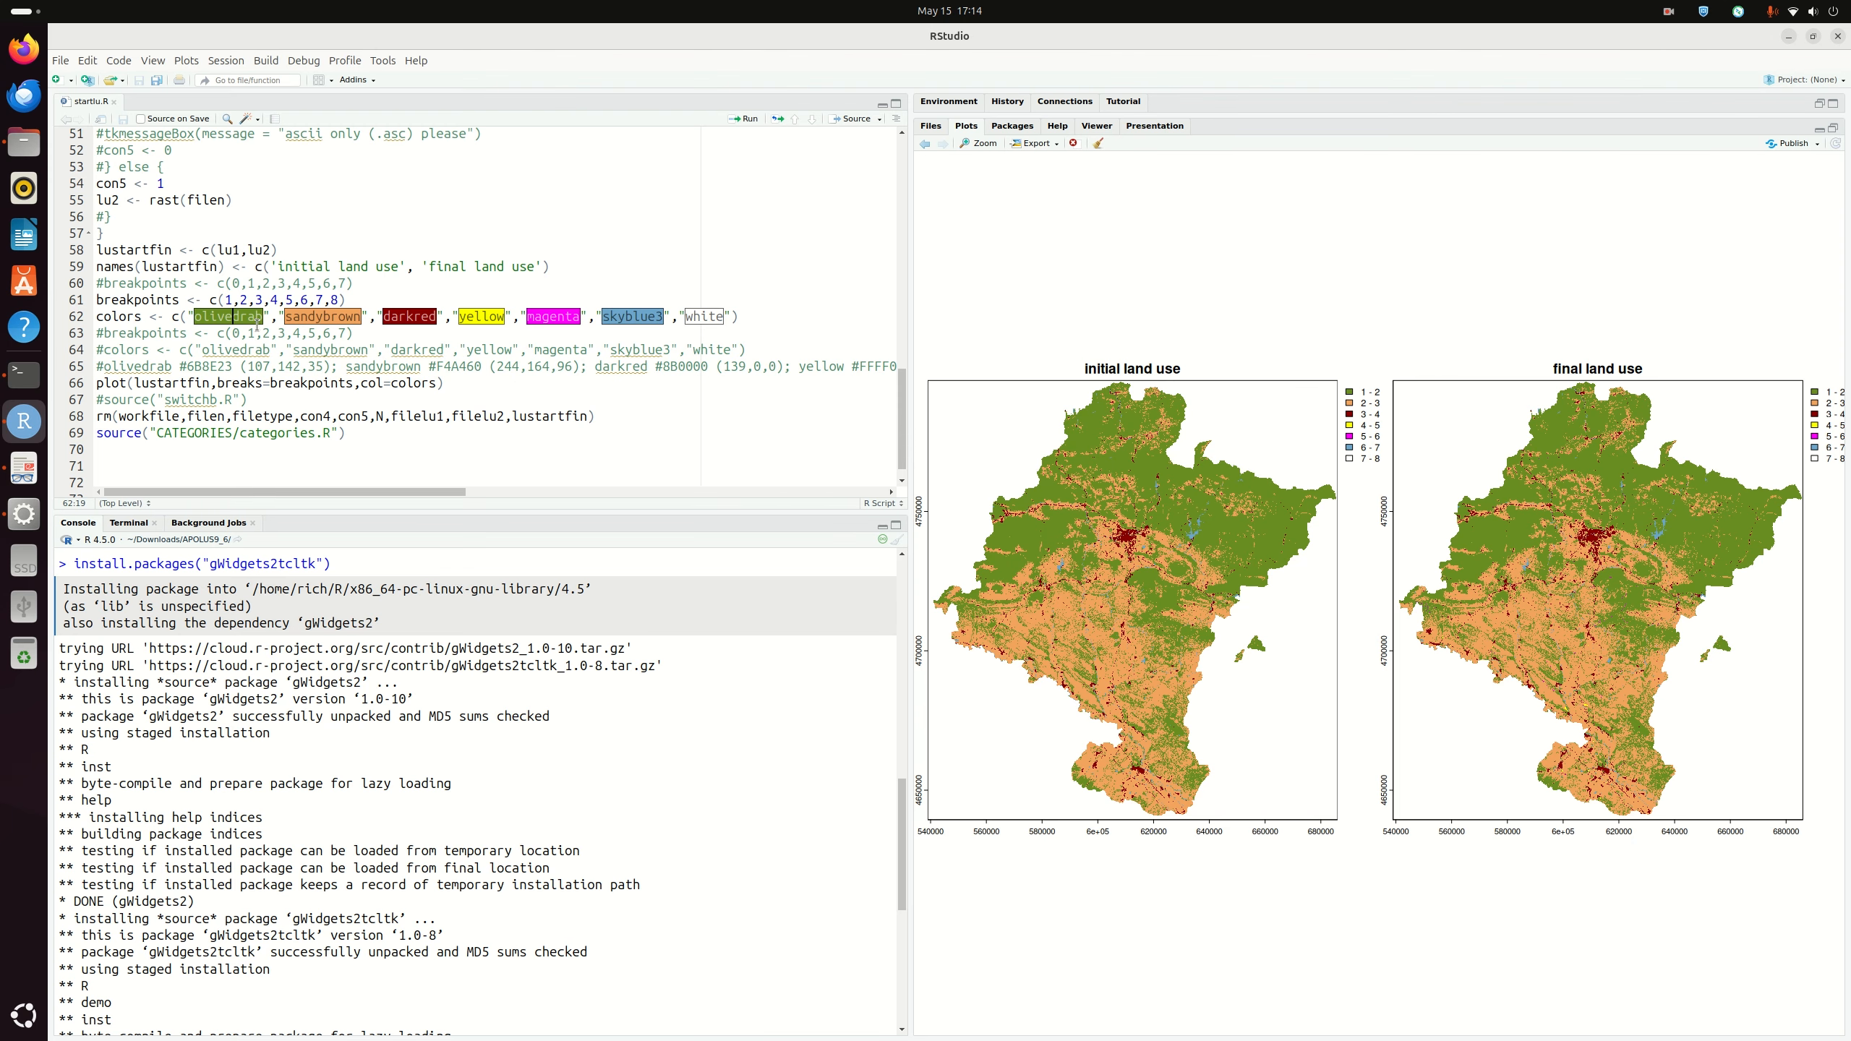
click(152, 300)
click(322, 300)
click(348, 300)
click(233, 317)
click(607, 418)
click(360, 444)
click(381, 429)
scroll(337, 218, up, 15)
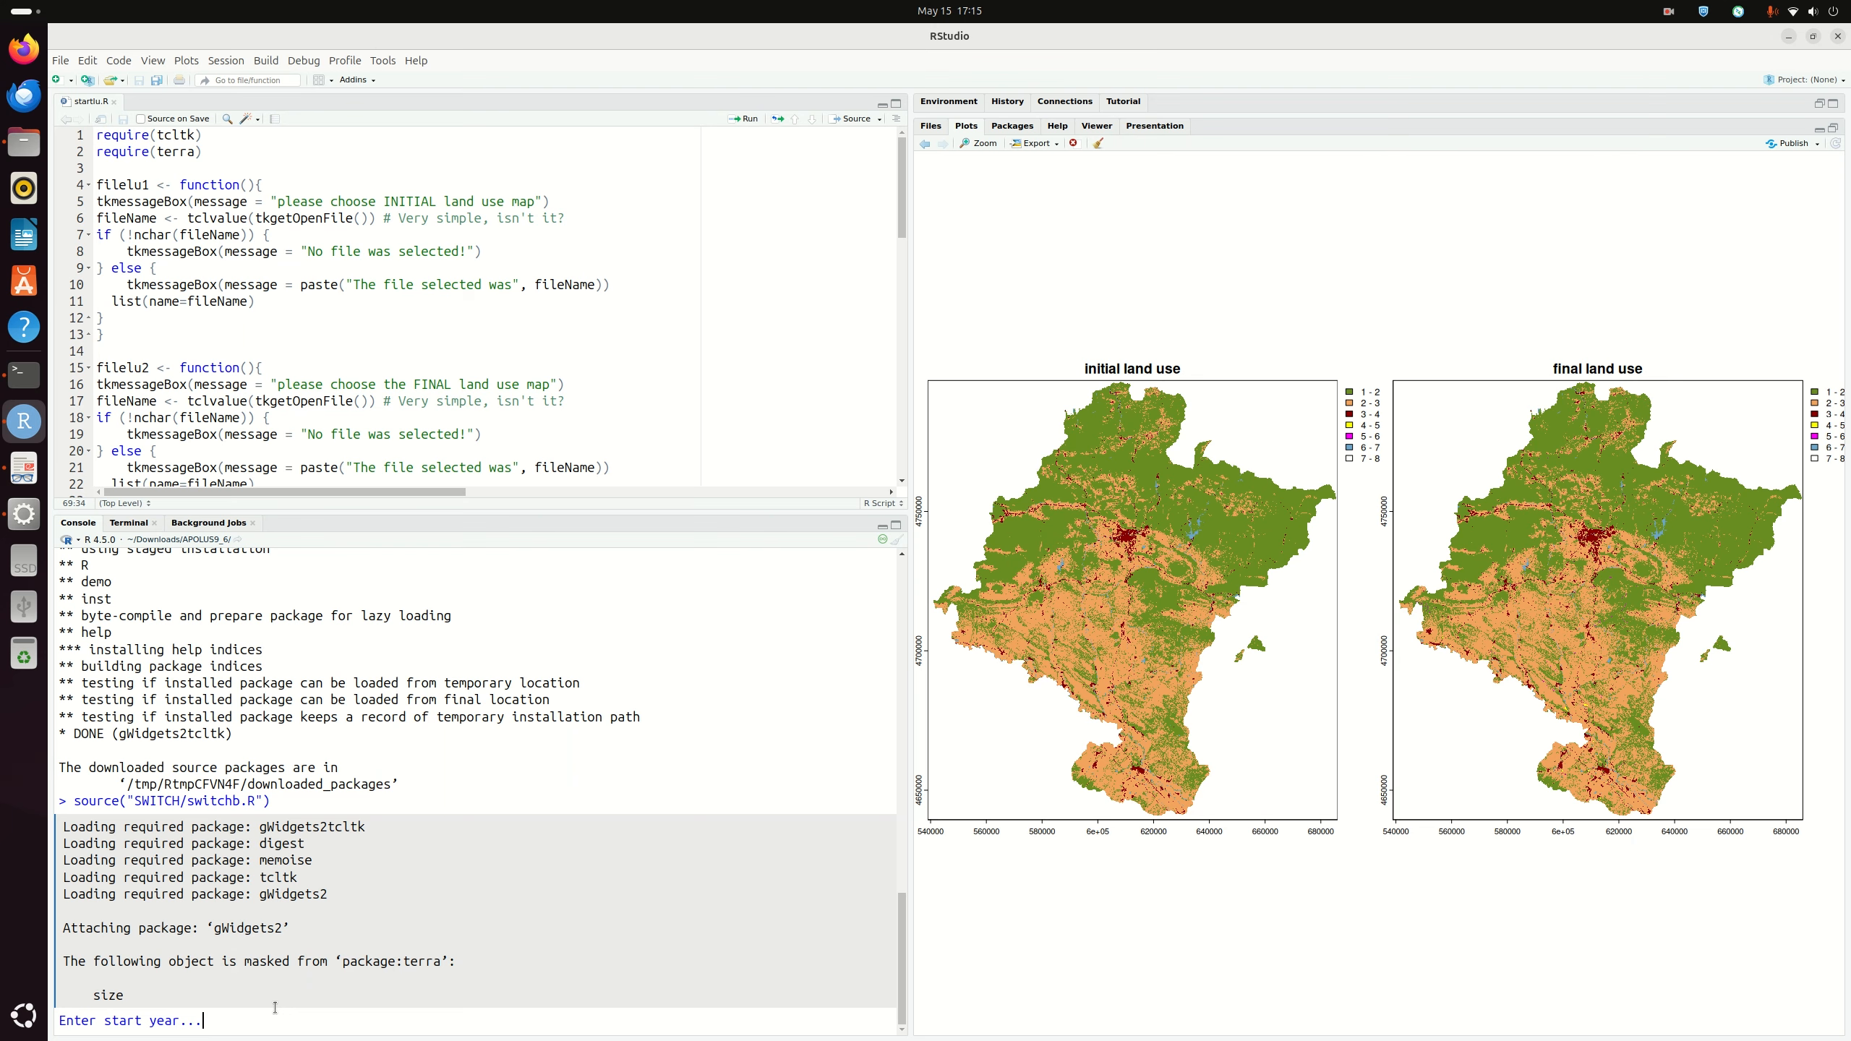
Step: Enter 2000 as the start year and 2007 as the end year
text(2000)
key(Return)
text(2007)
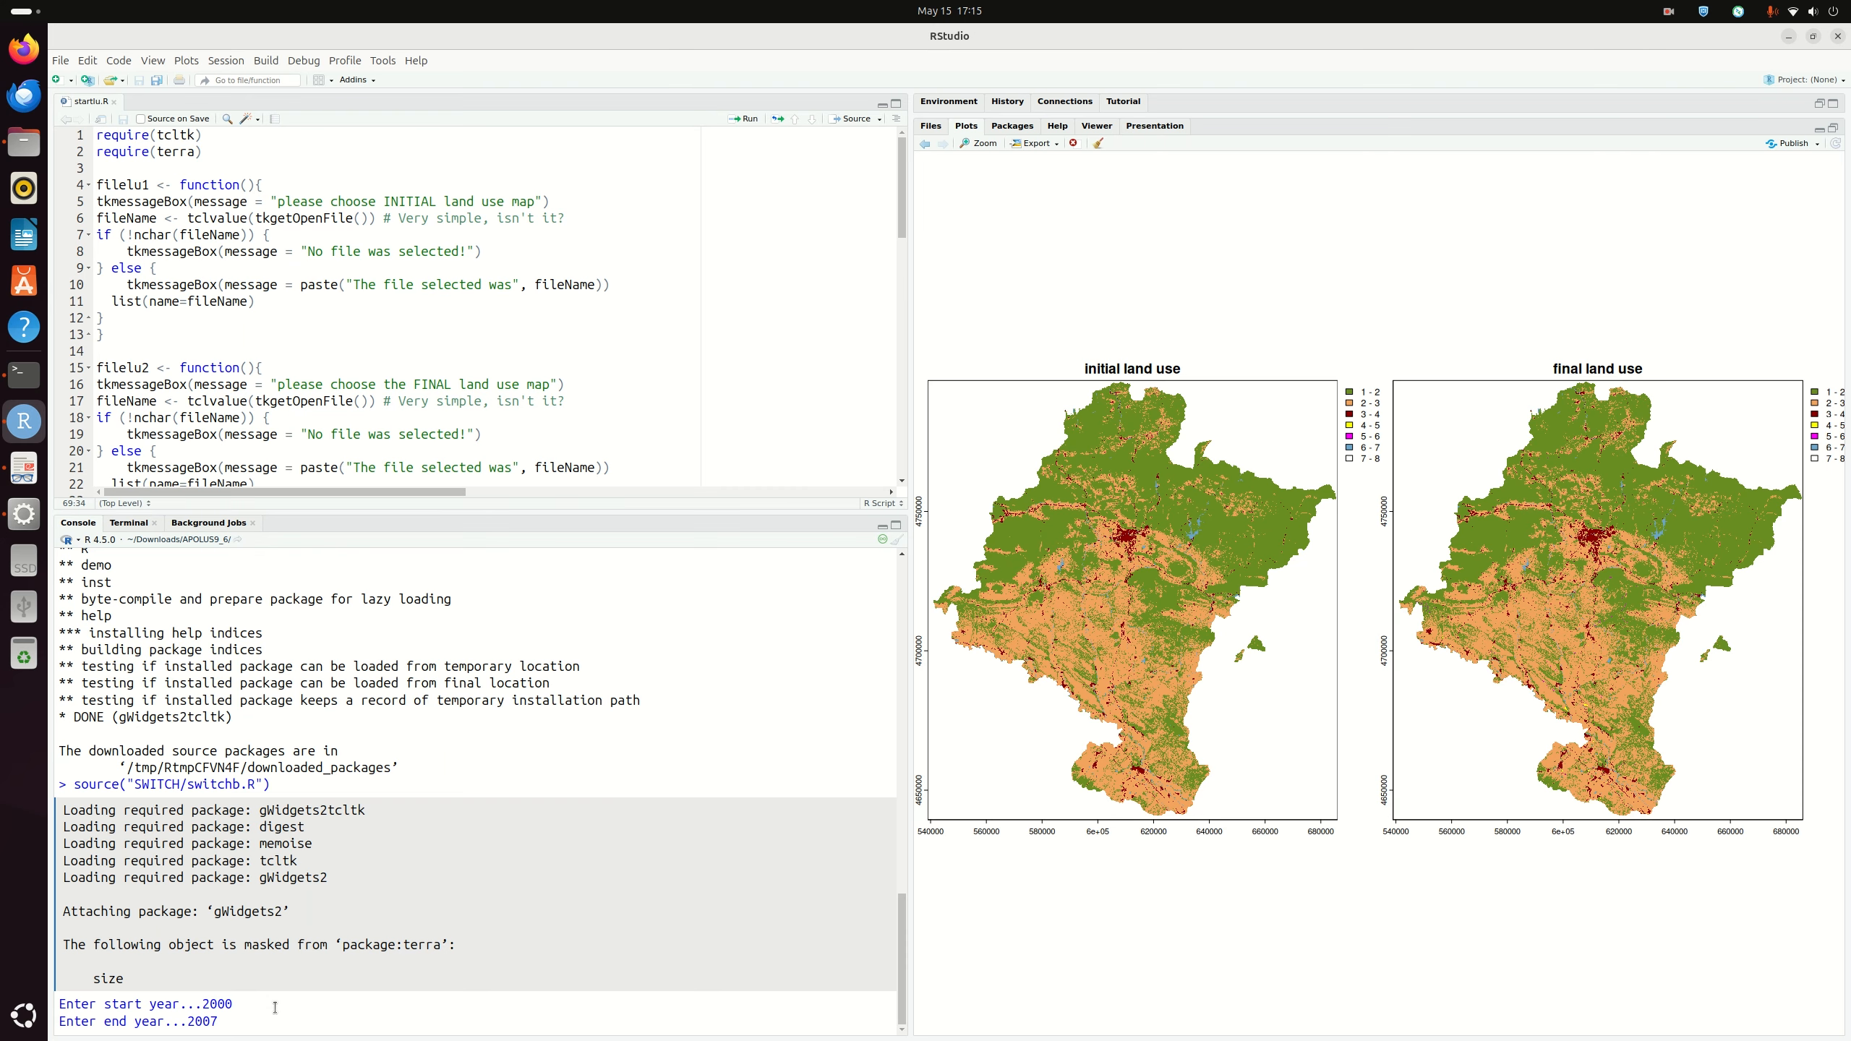
key(Return)
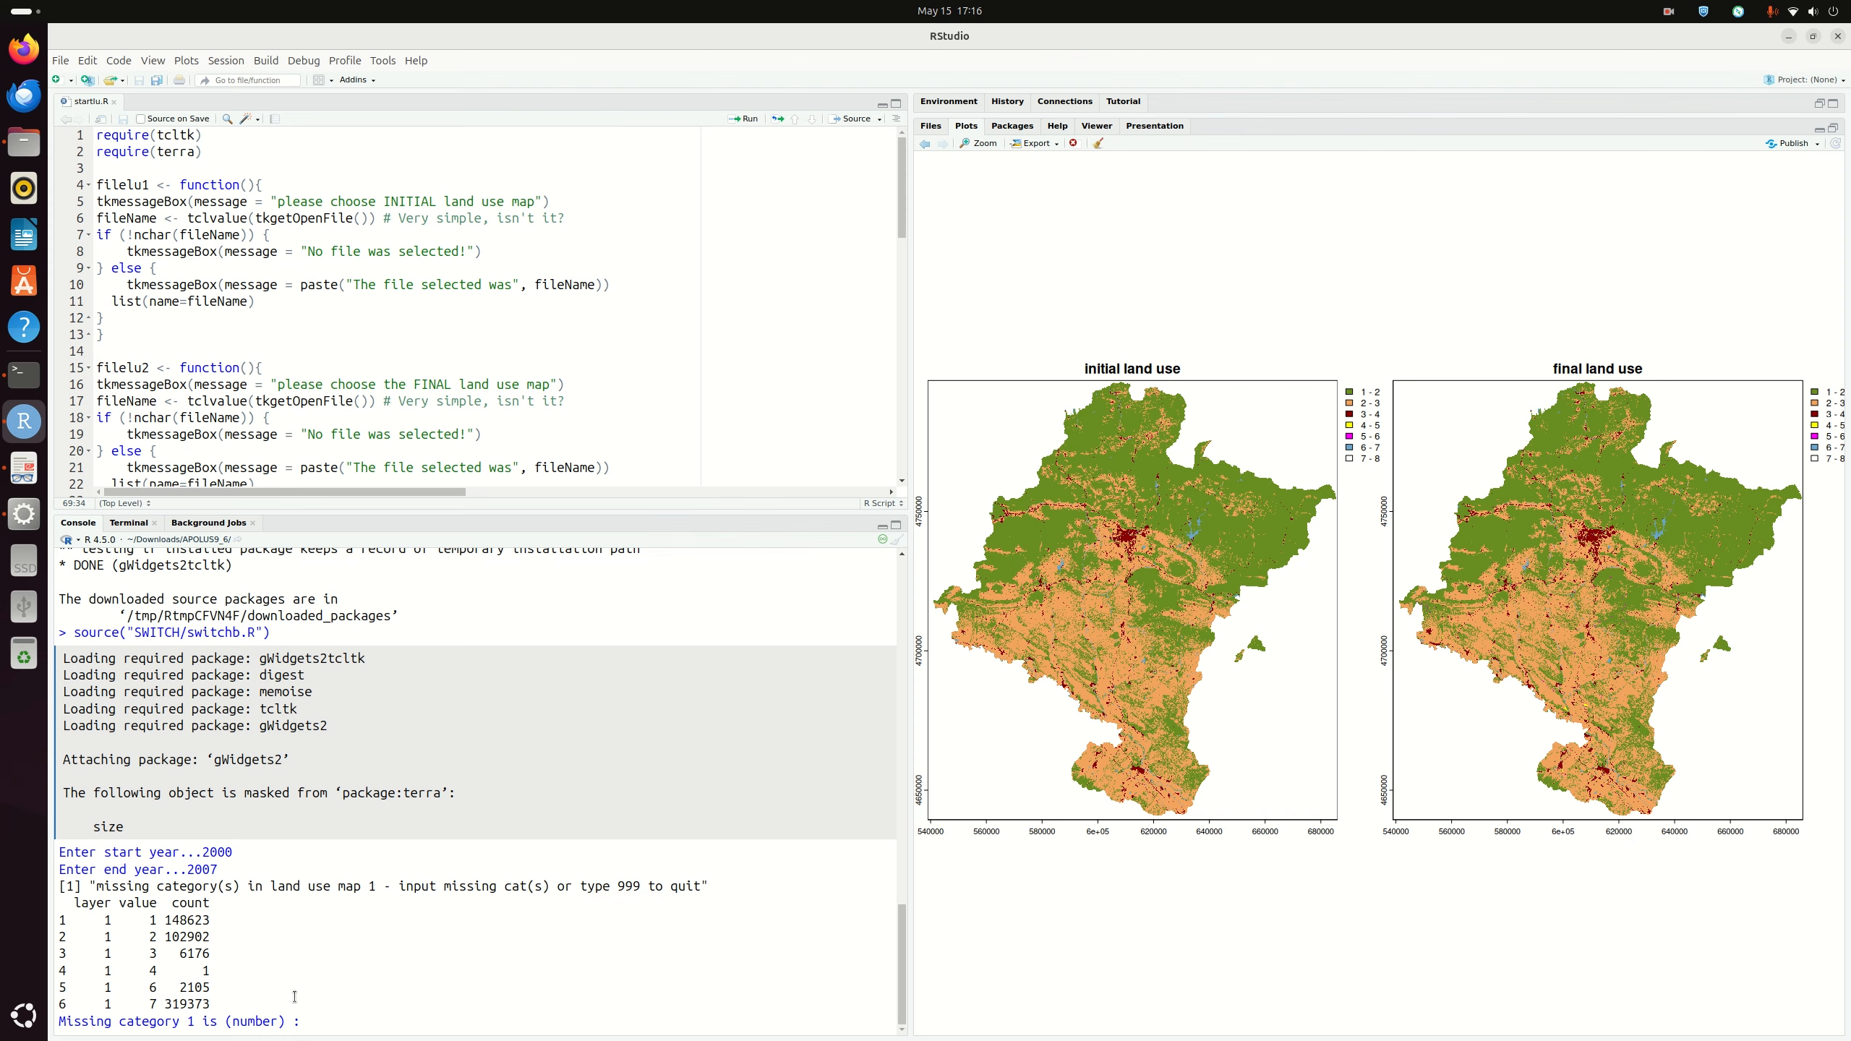
Step: Enter 5 as map 1's missing category, then 999 to finish both map 1 and map 2
drag(119, 902, 155, 1004)
click(230, 981)
text(5)
key(Return)
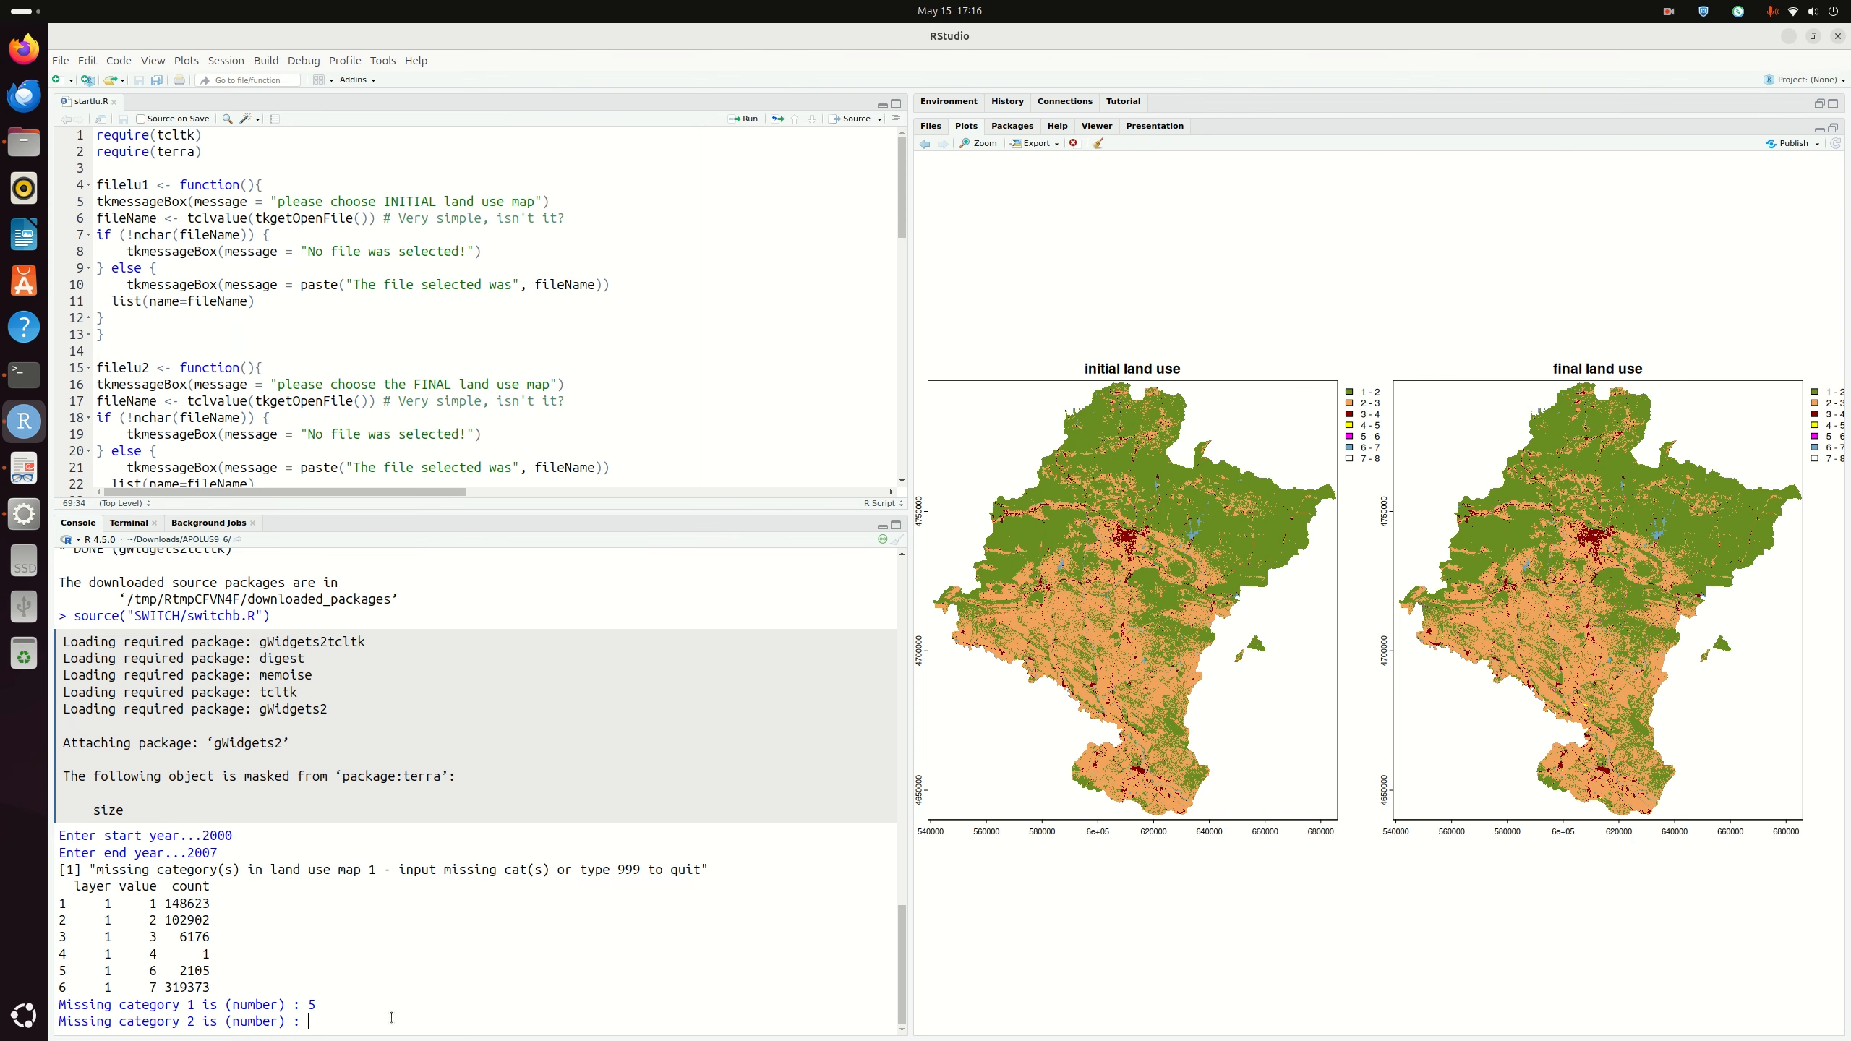
text(999)
key(Return)
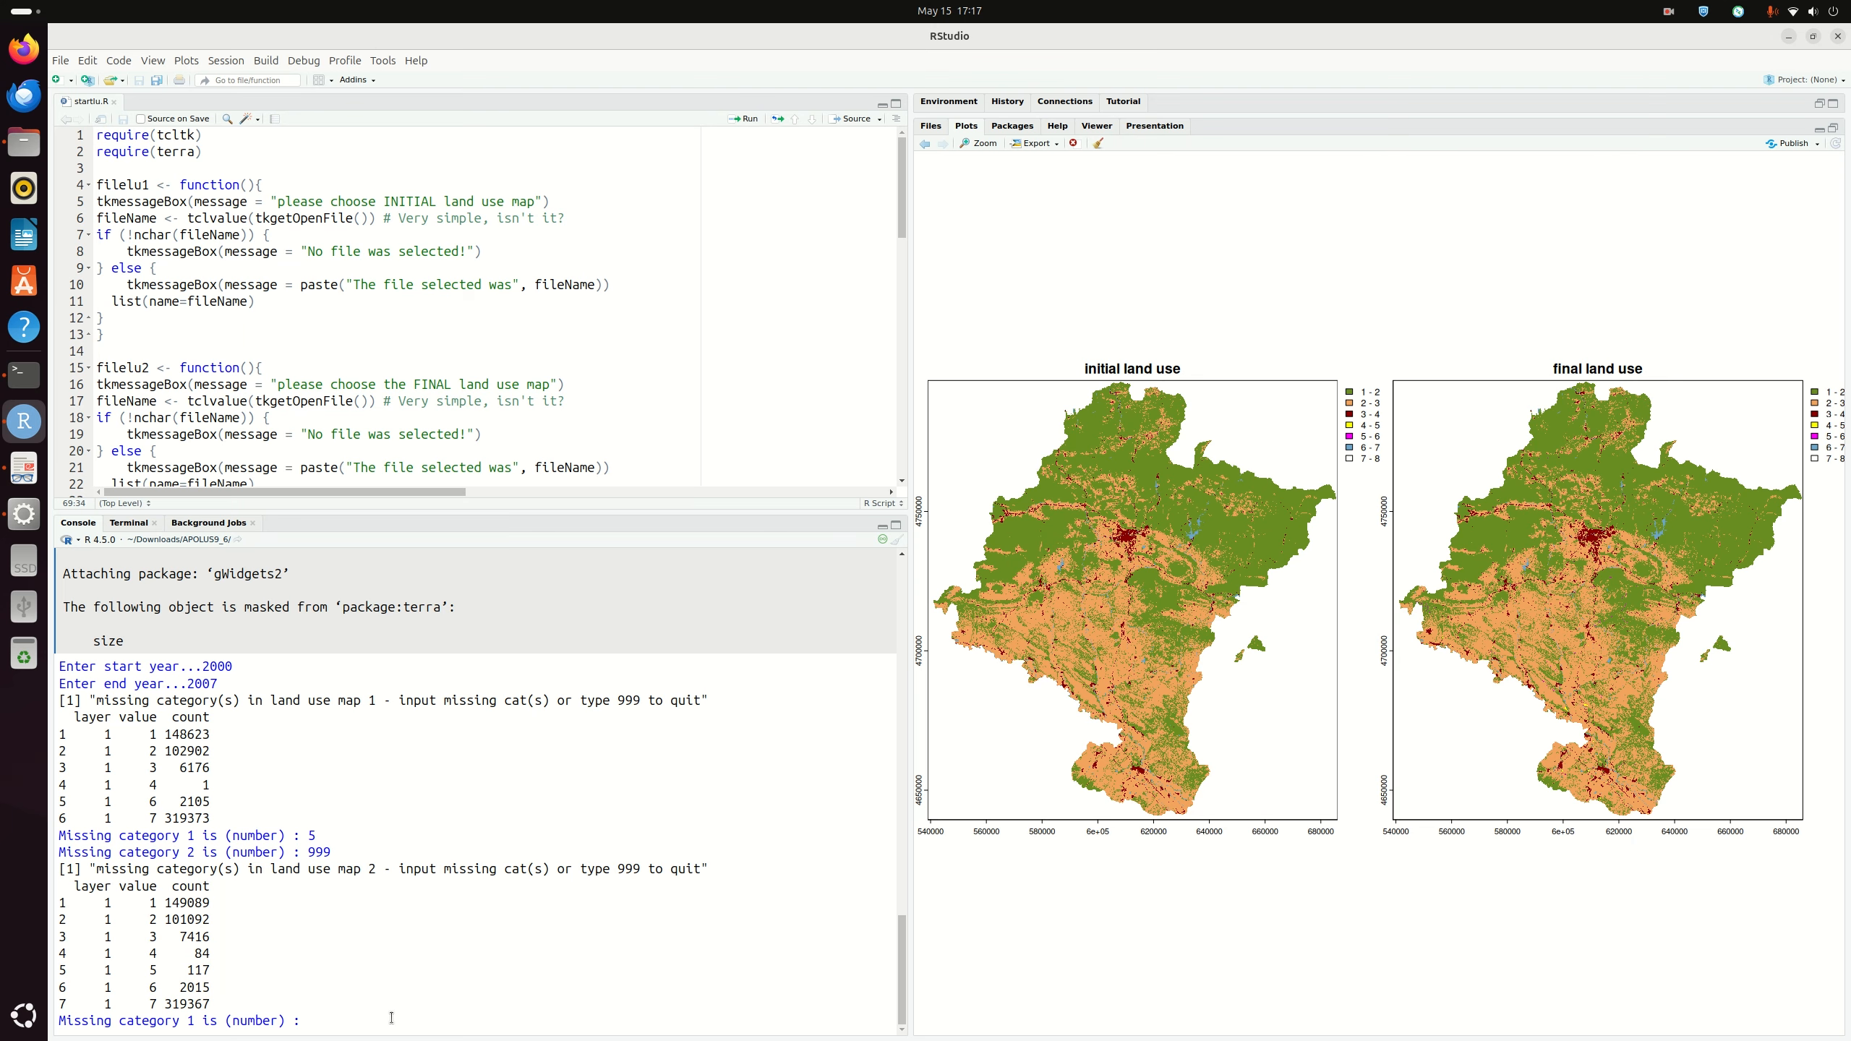
text(999)
key(Return)
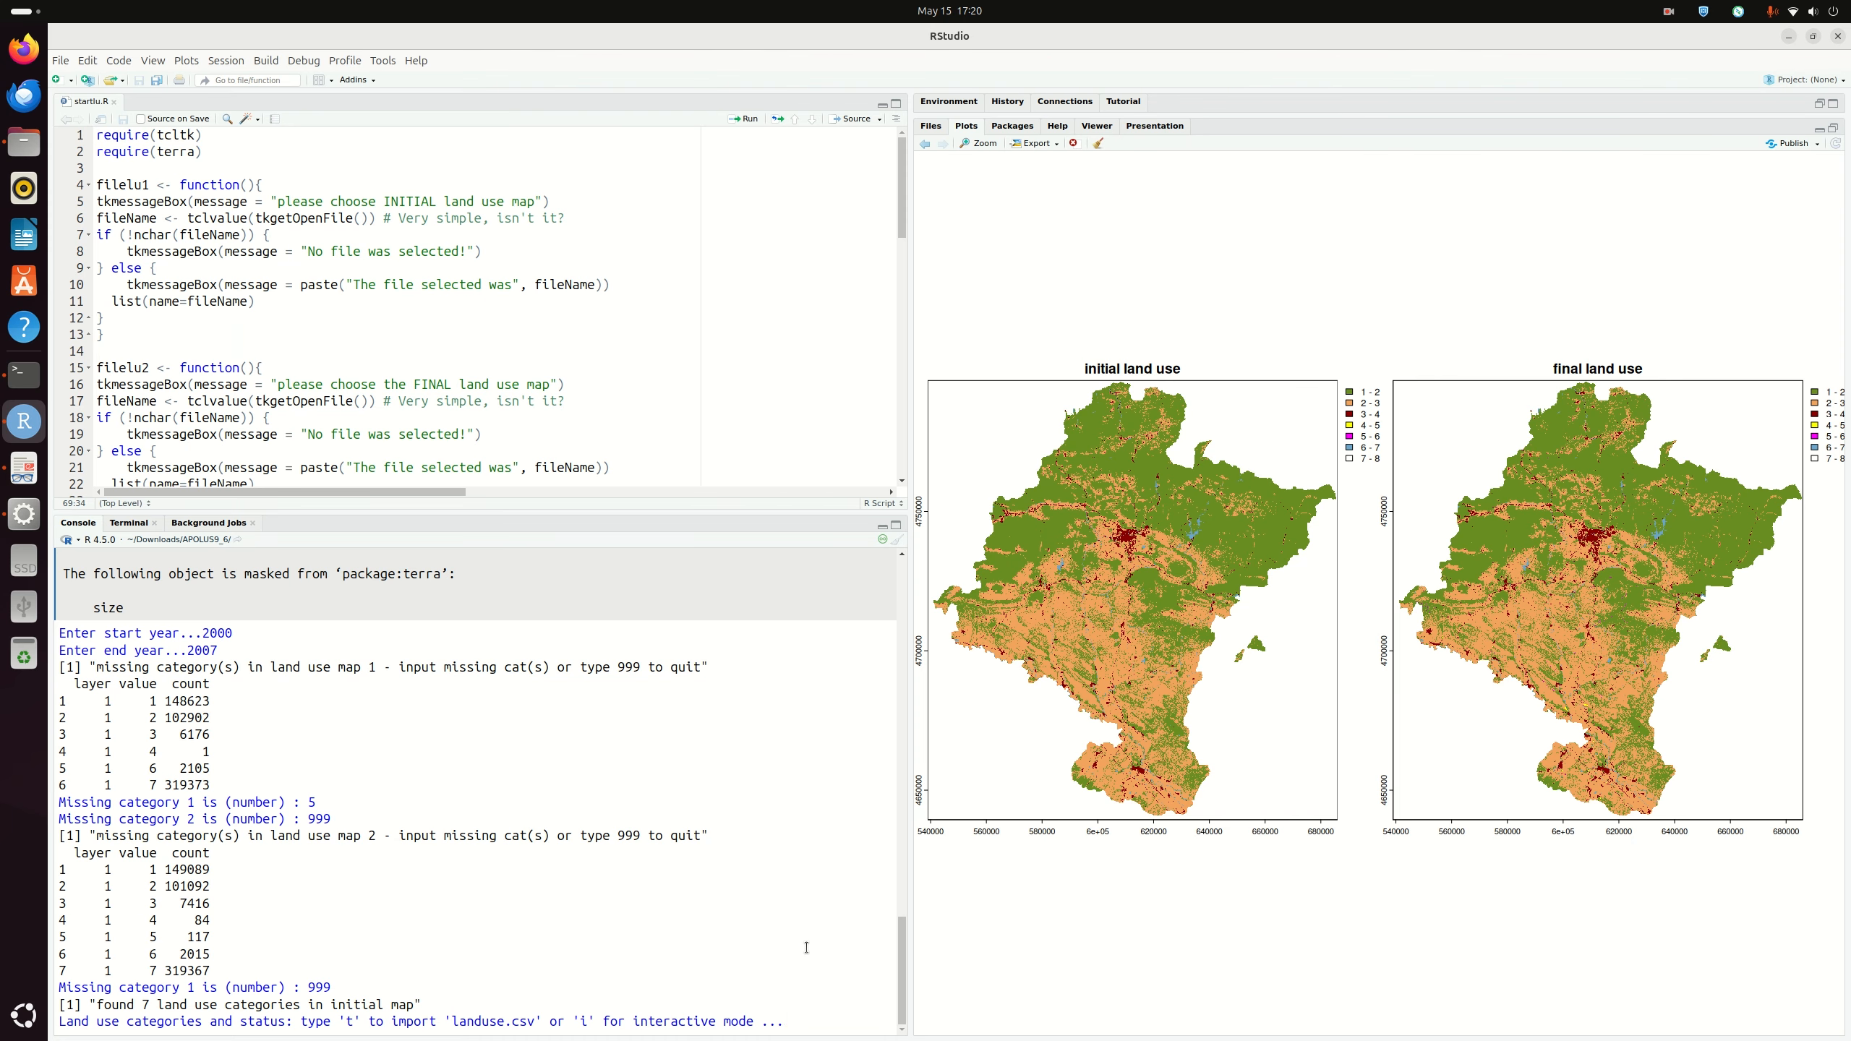
Step: Choose interactive mode with 'i' and type nat as the name of category 1
text(i)
key(Return)
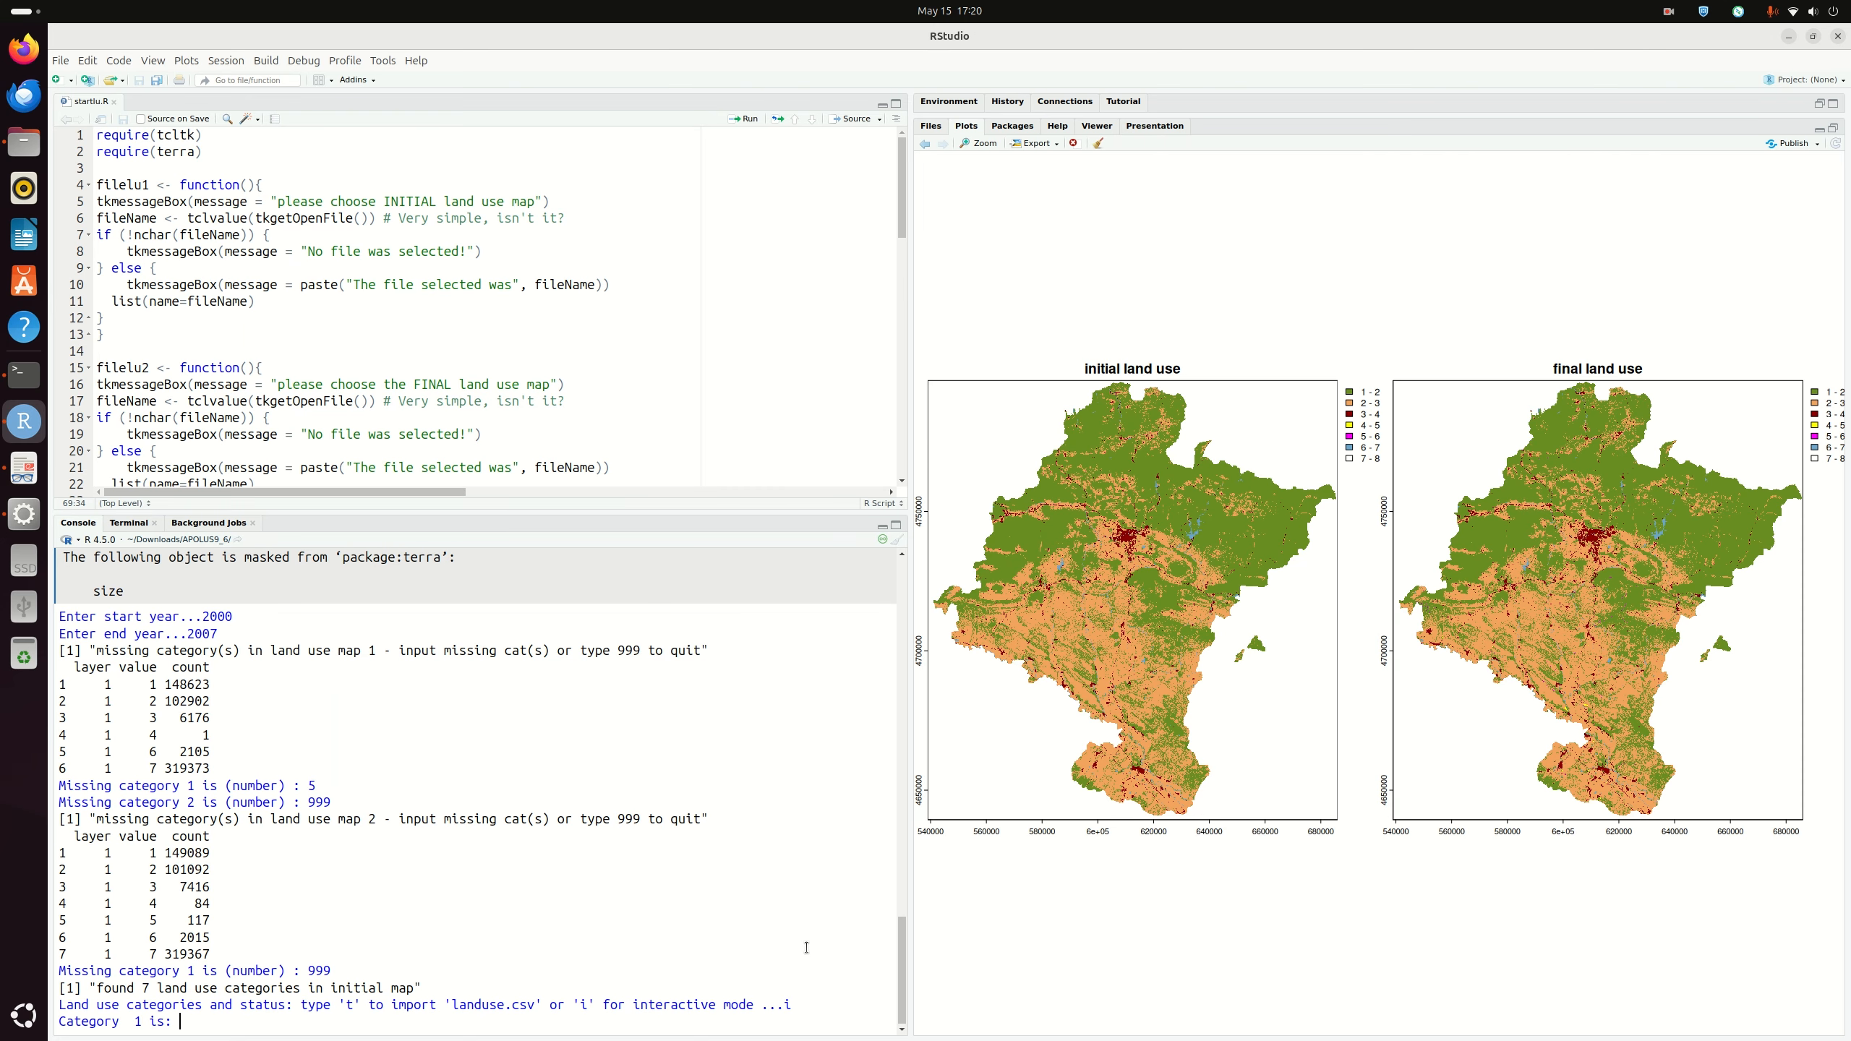
text(nat)
Step: Open APOLUS9_6/OUTPUTS/landuse.csv in LibreOffice Calc, accepting the default text import settings
click(24, 143)
click(772, 211)
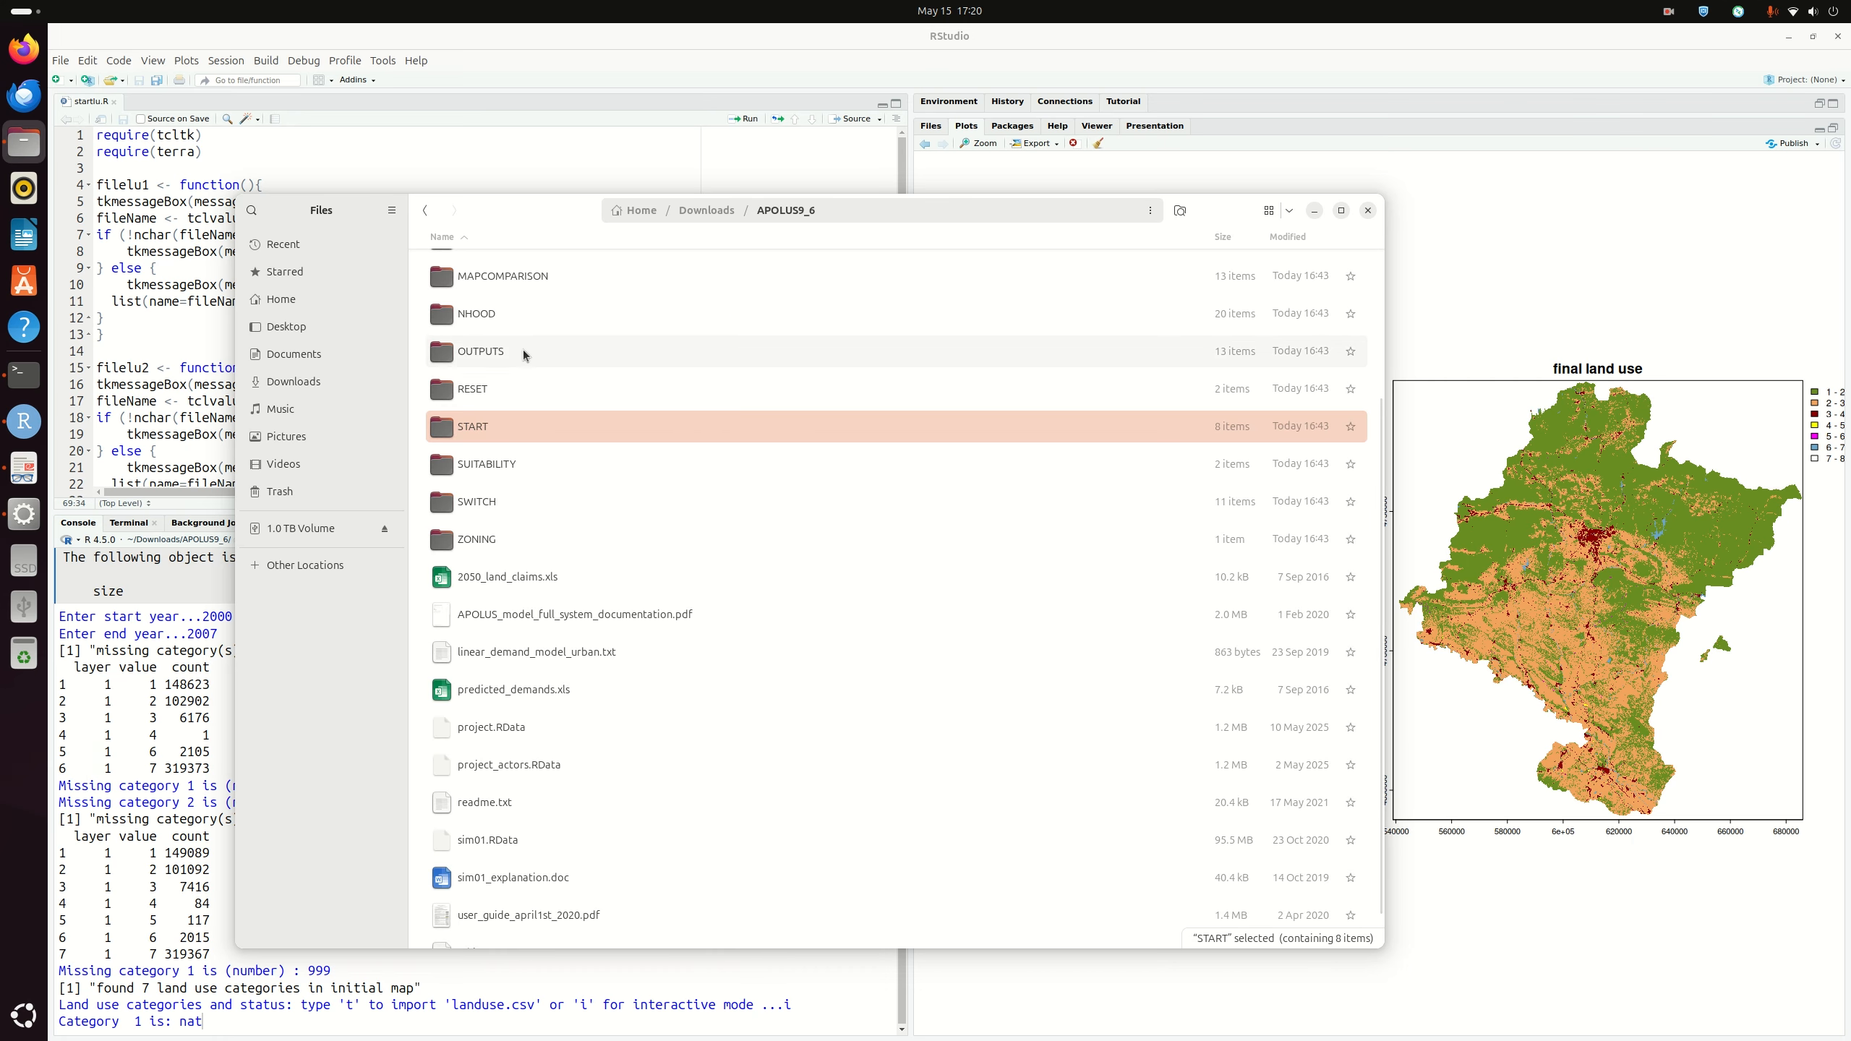
double_click(524, 350)
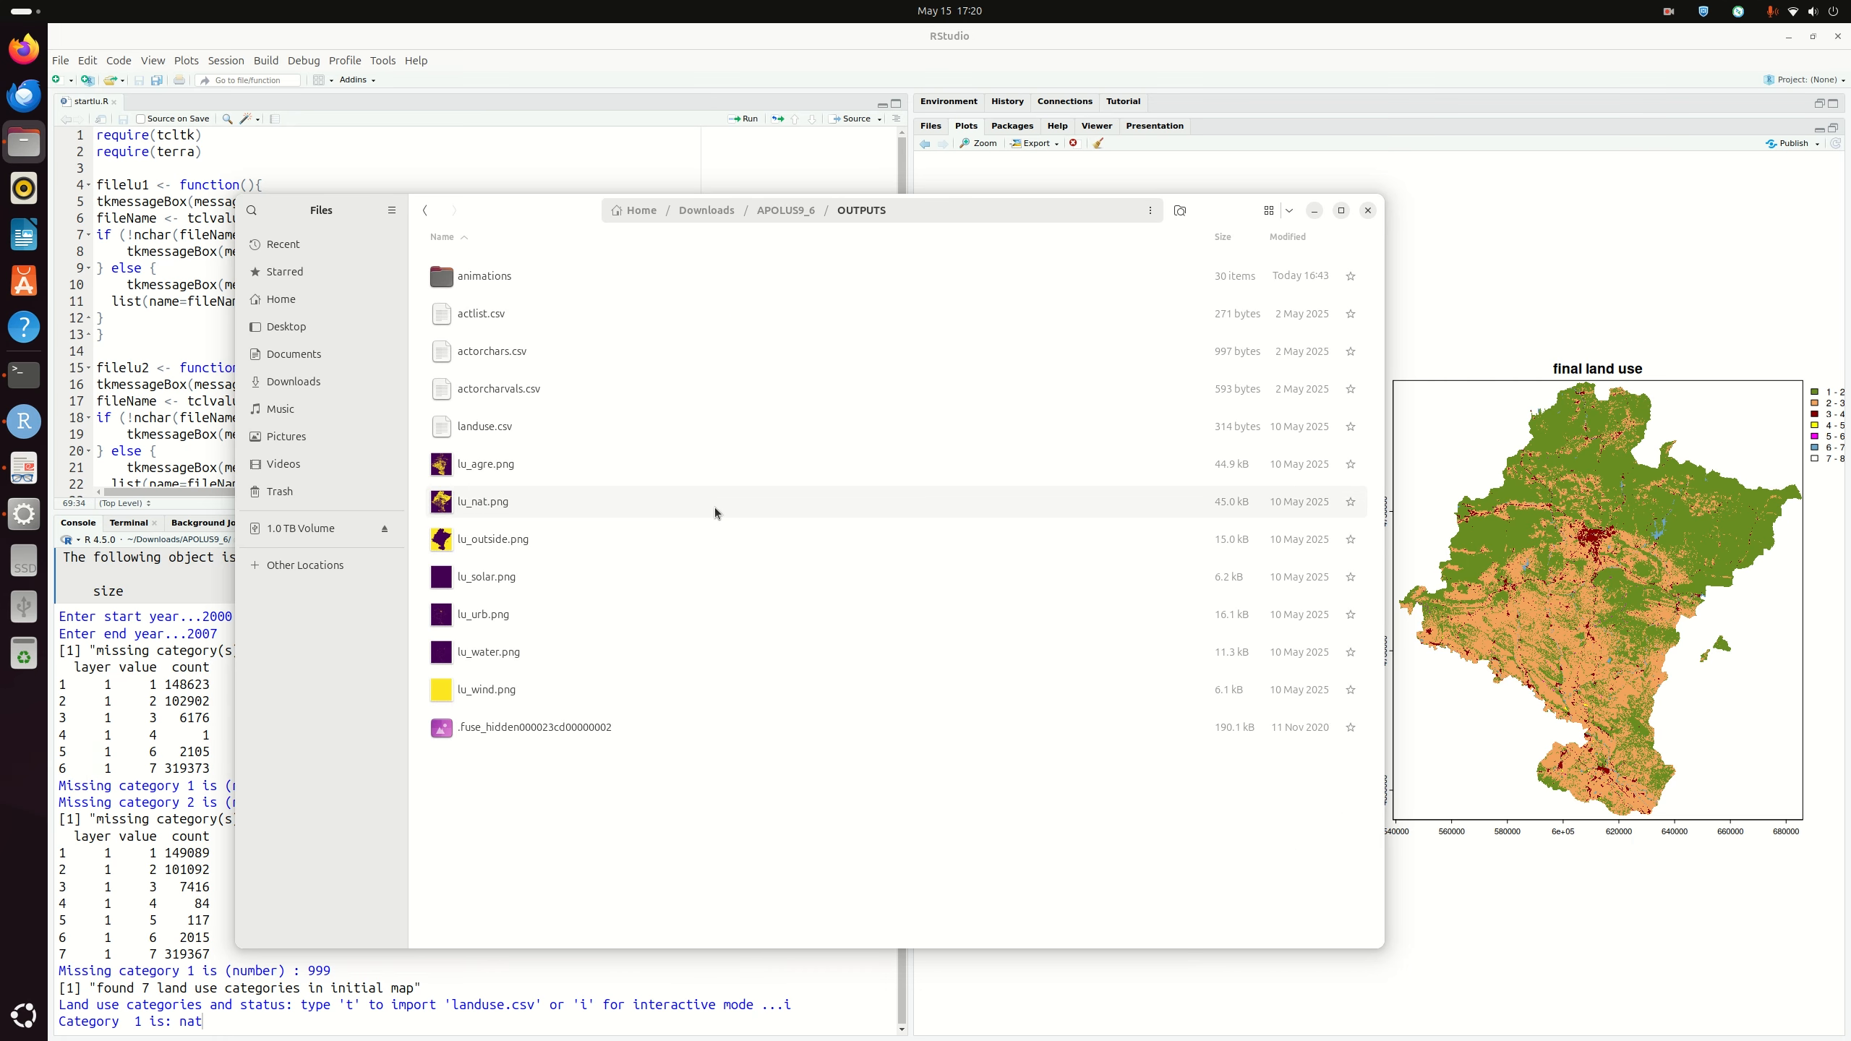
right_click(528, 430)
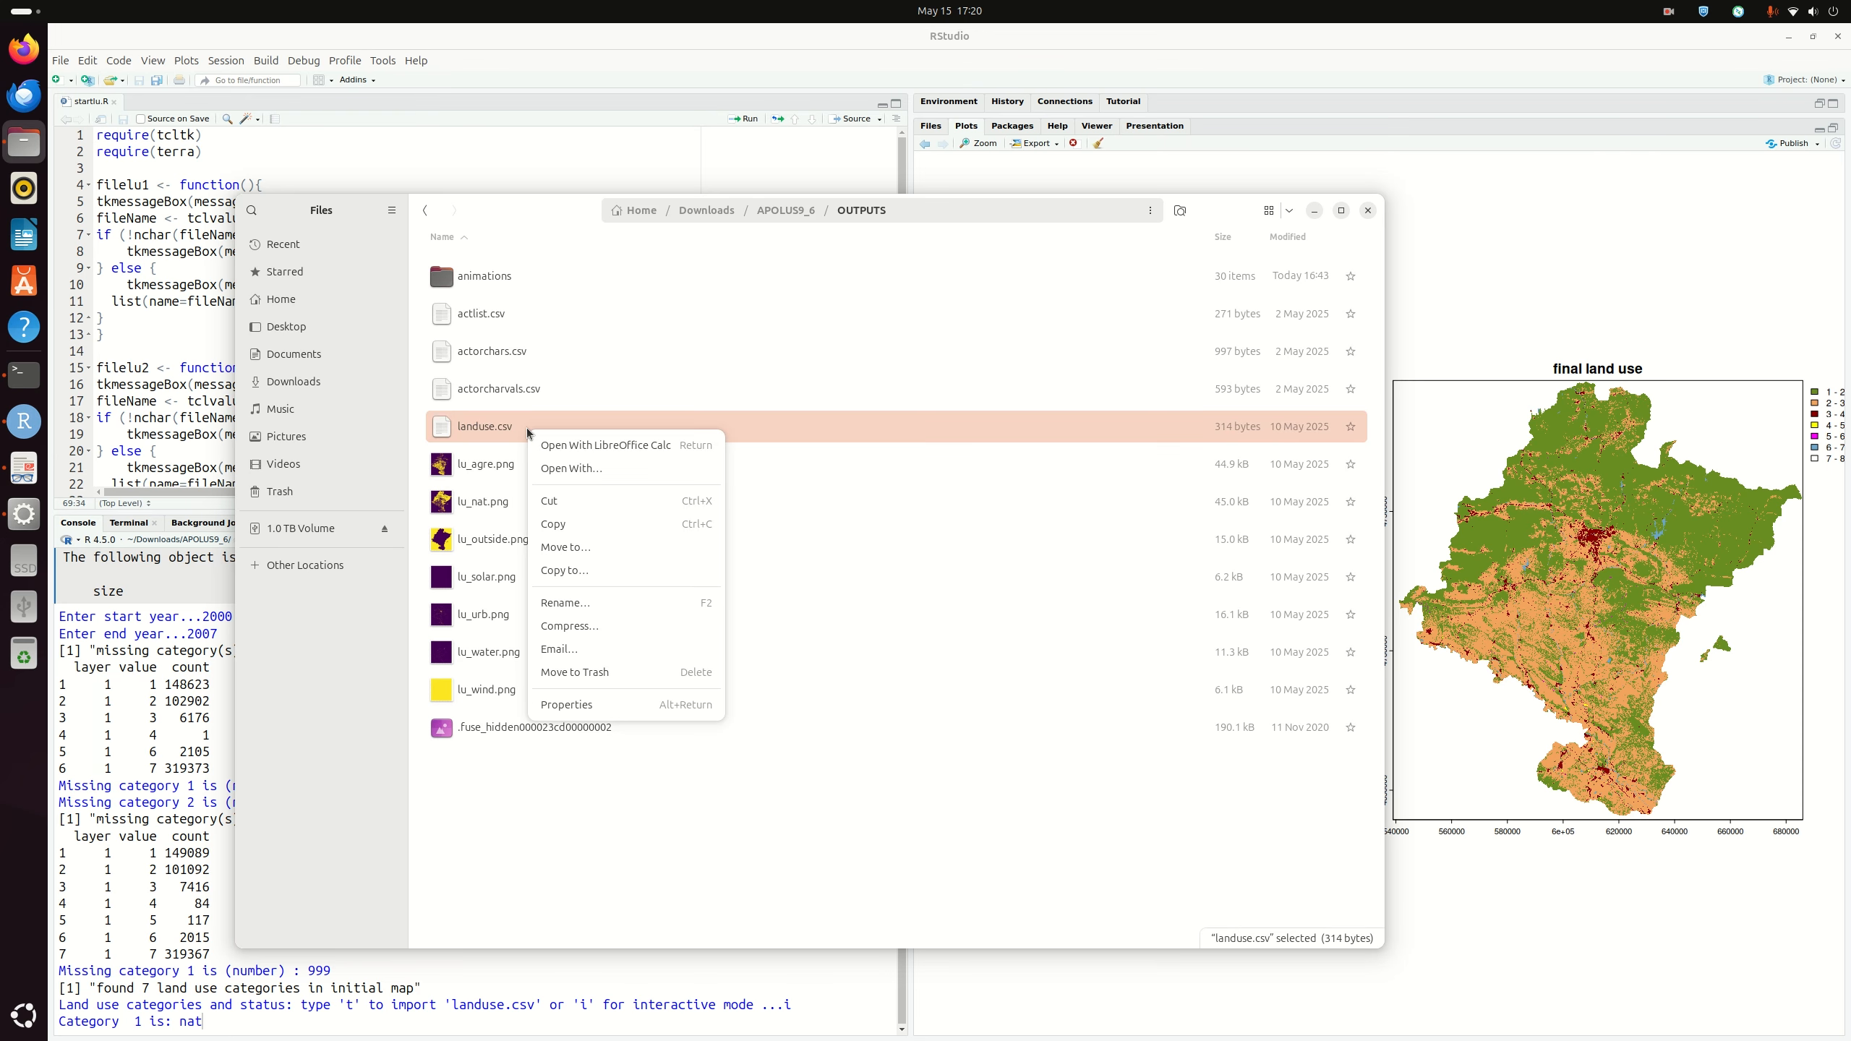
click(604, 446)
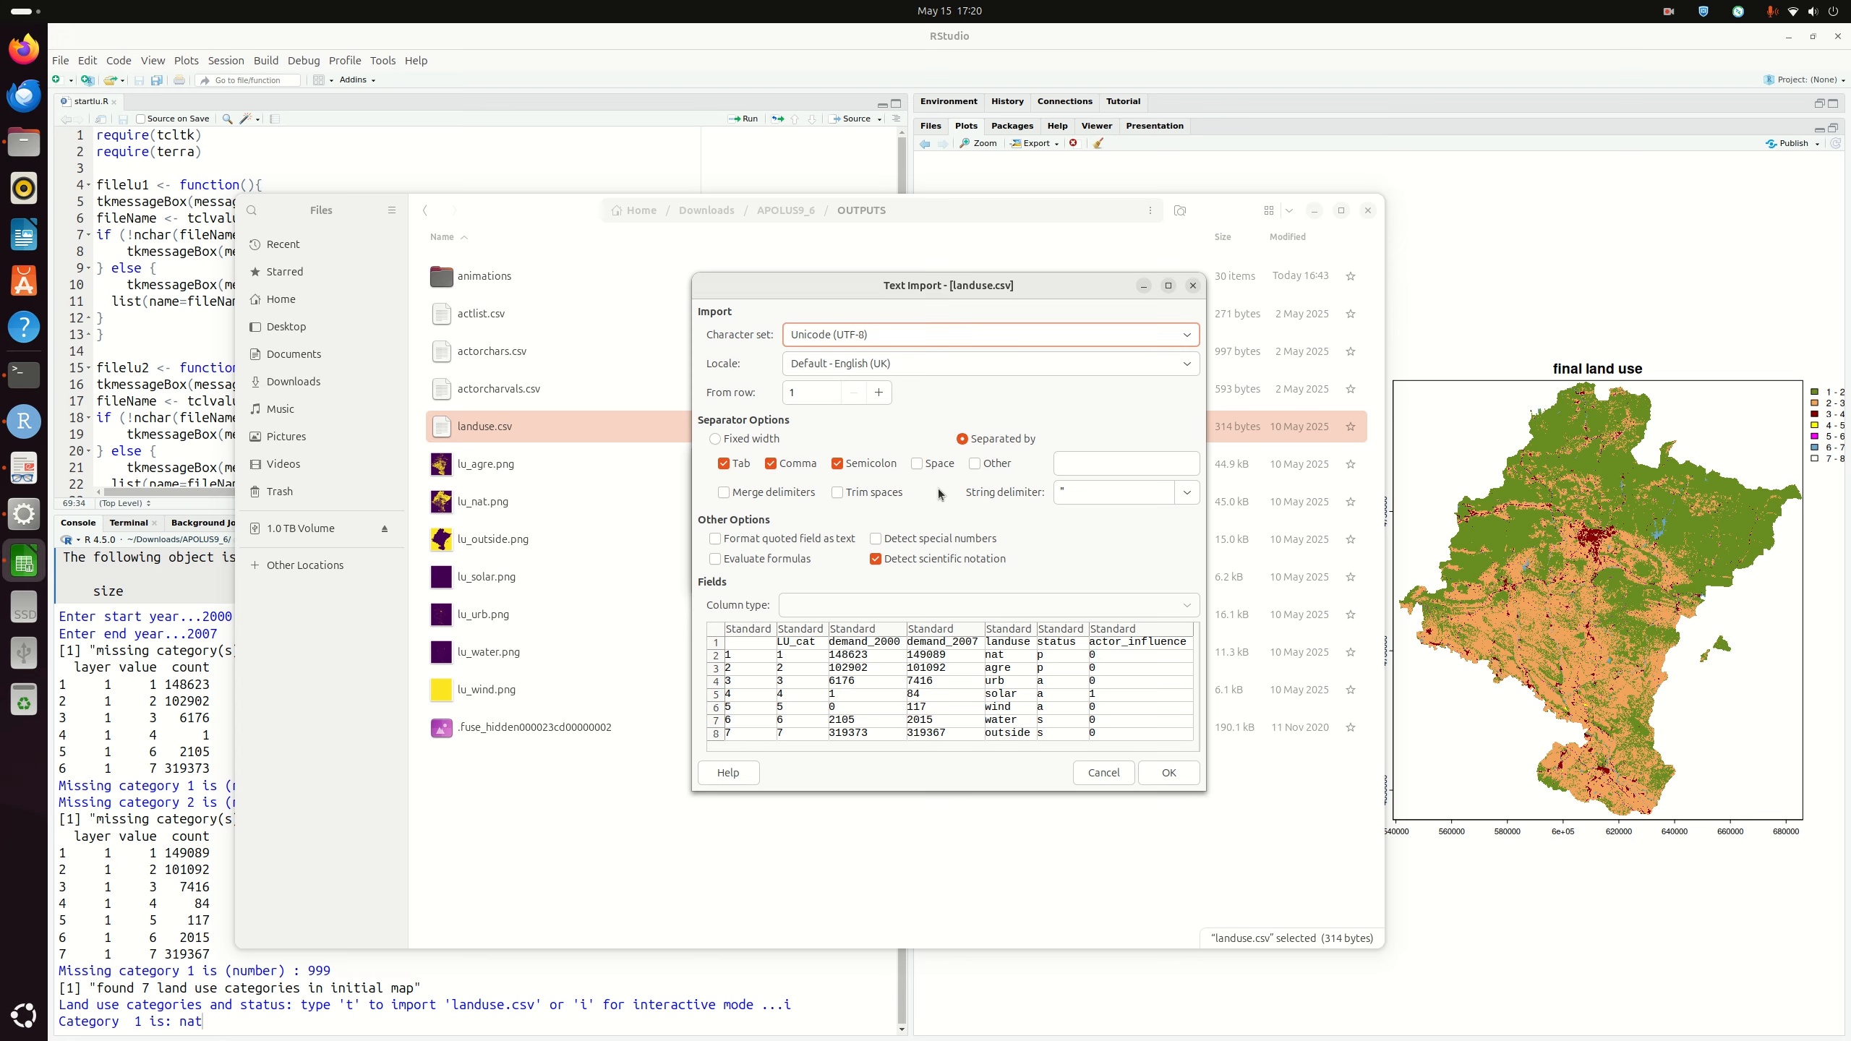
click(1169, 772)
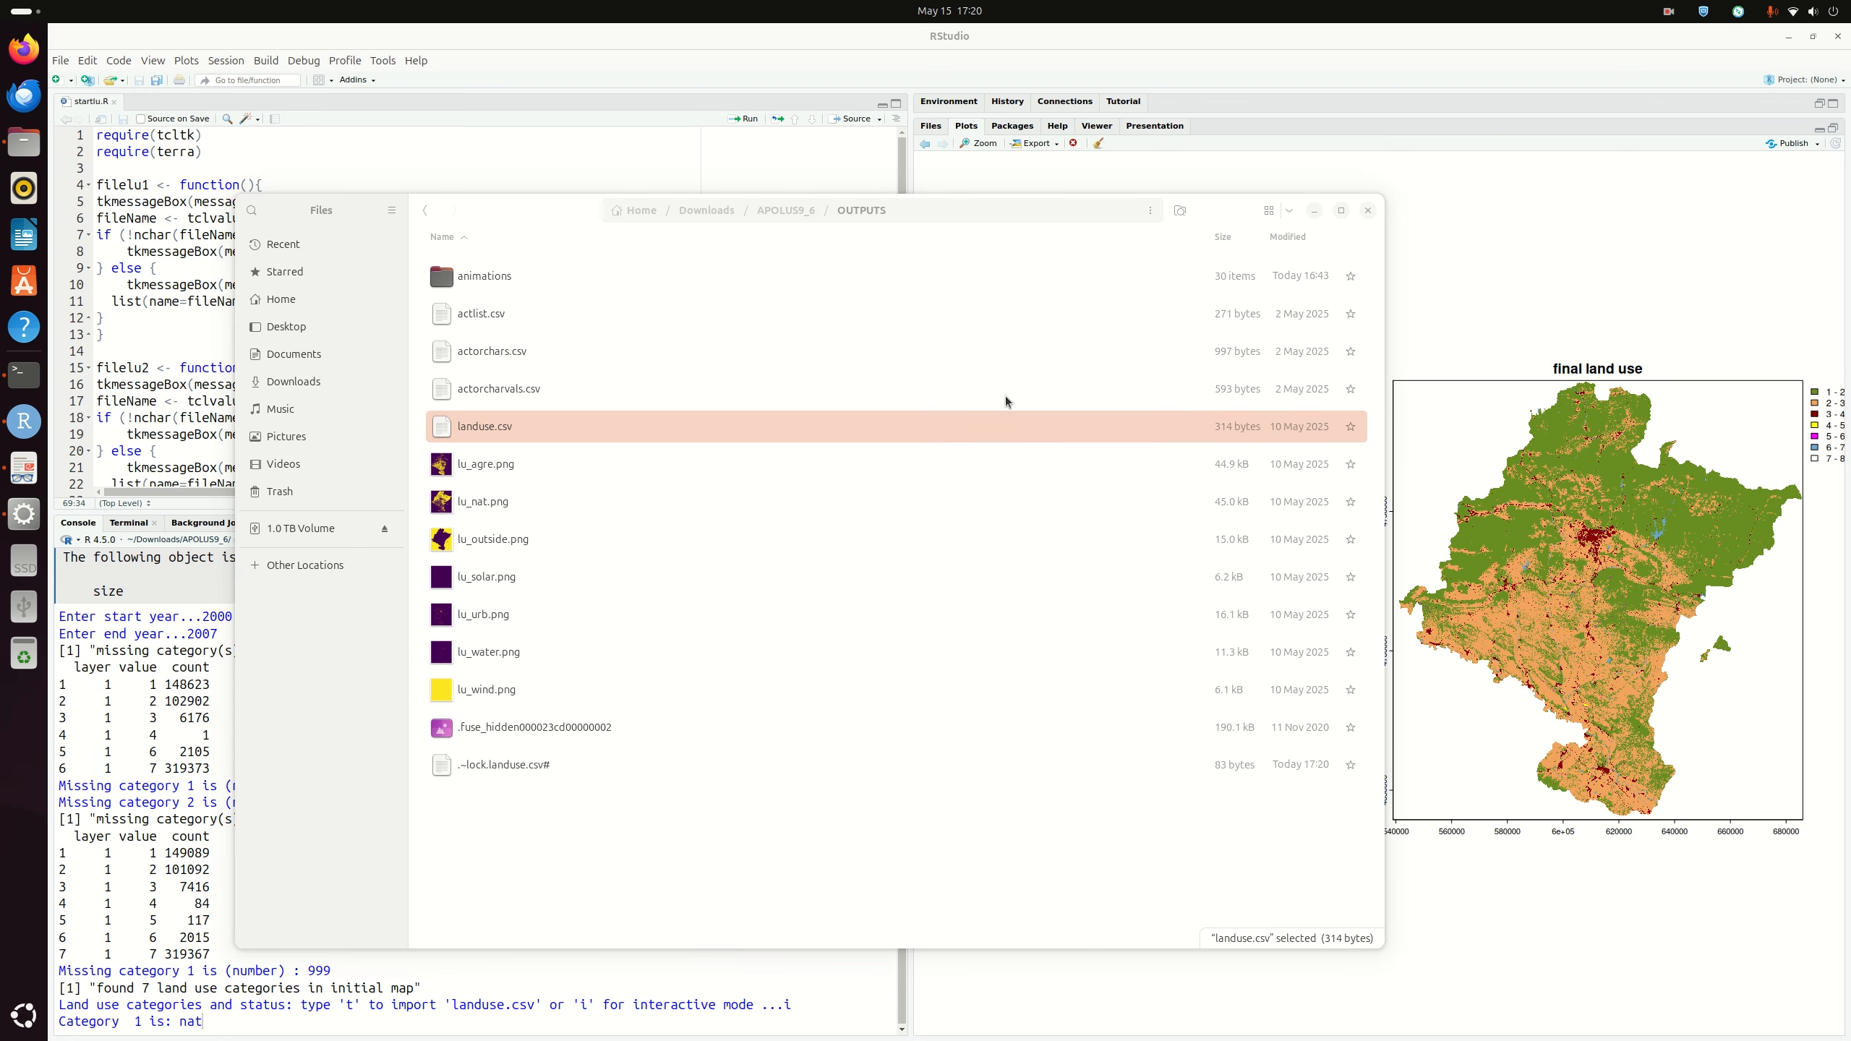
Step: Place the landuse.csv Calc window beside RStudio, close Files, and return to RStudio
click(1814, 36)
drag(1399, 42, 1136, 131)
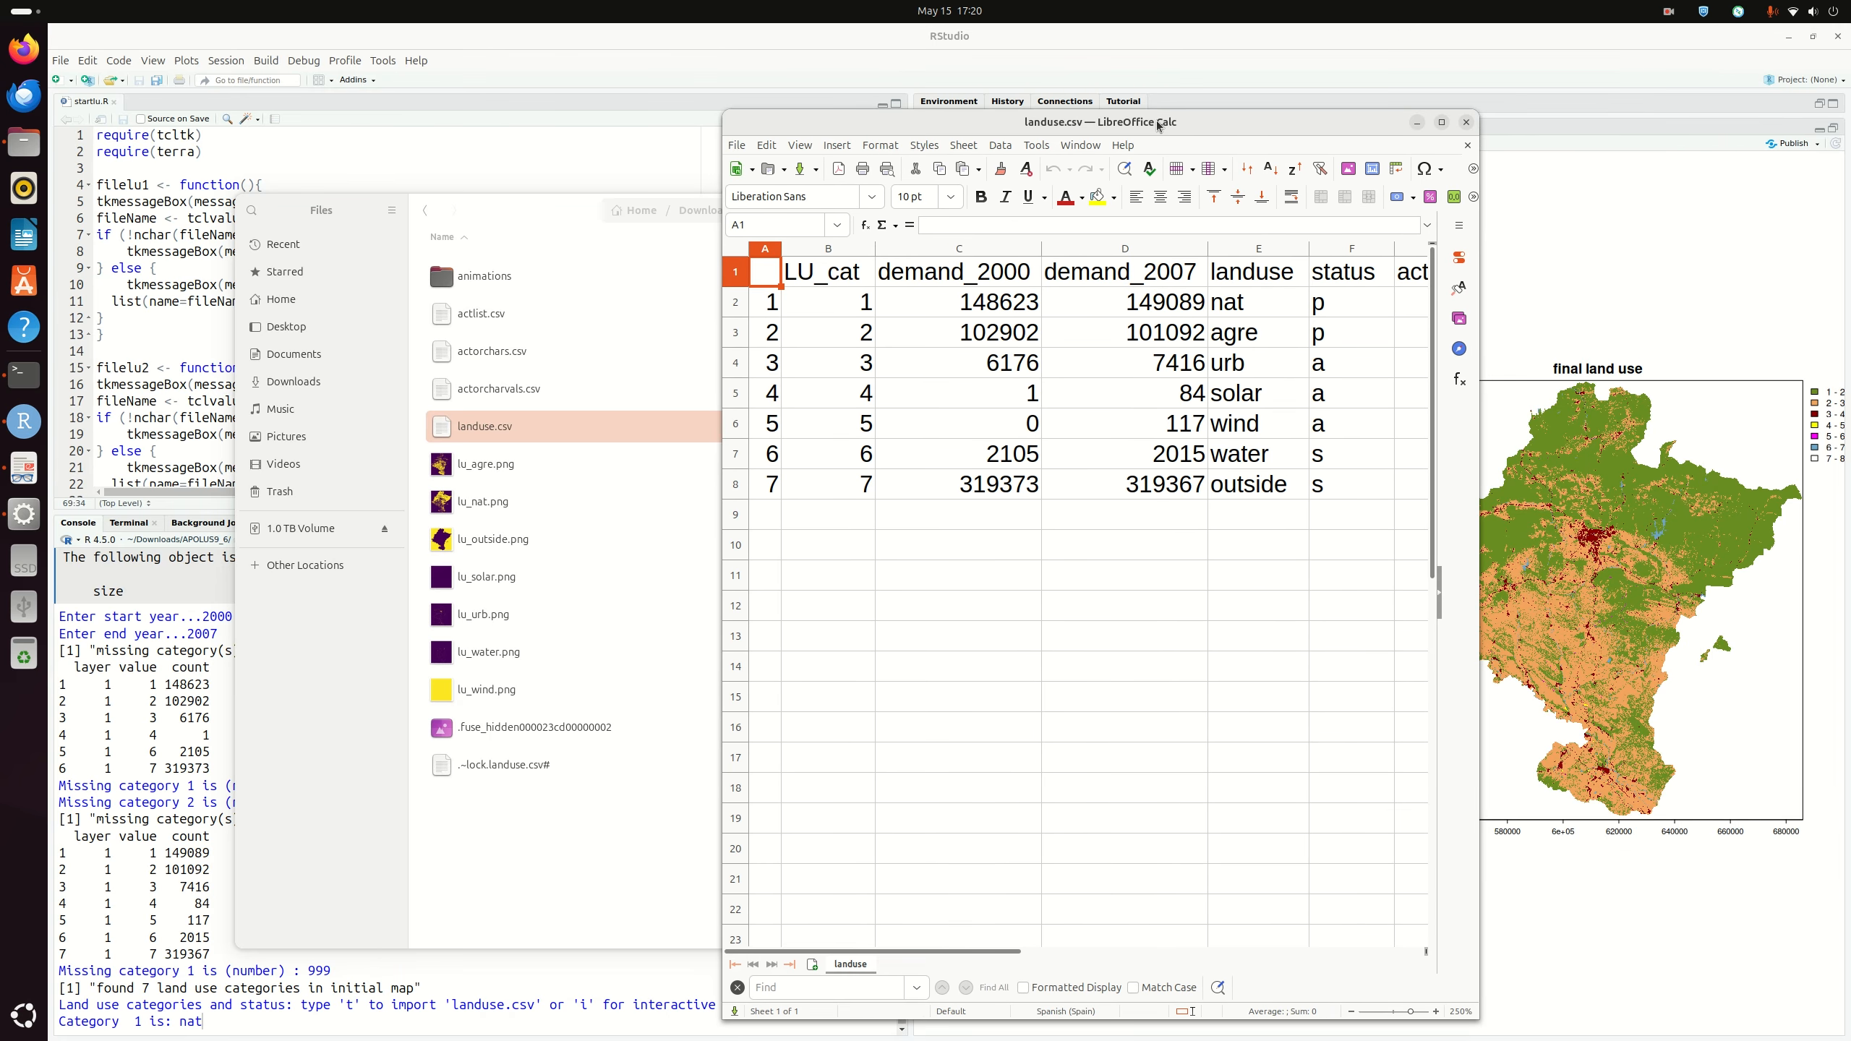
click(534, 201)
click(1322, 219)
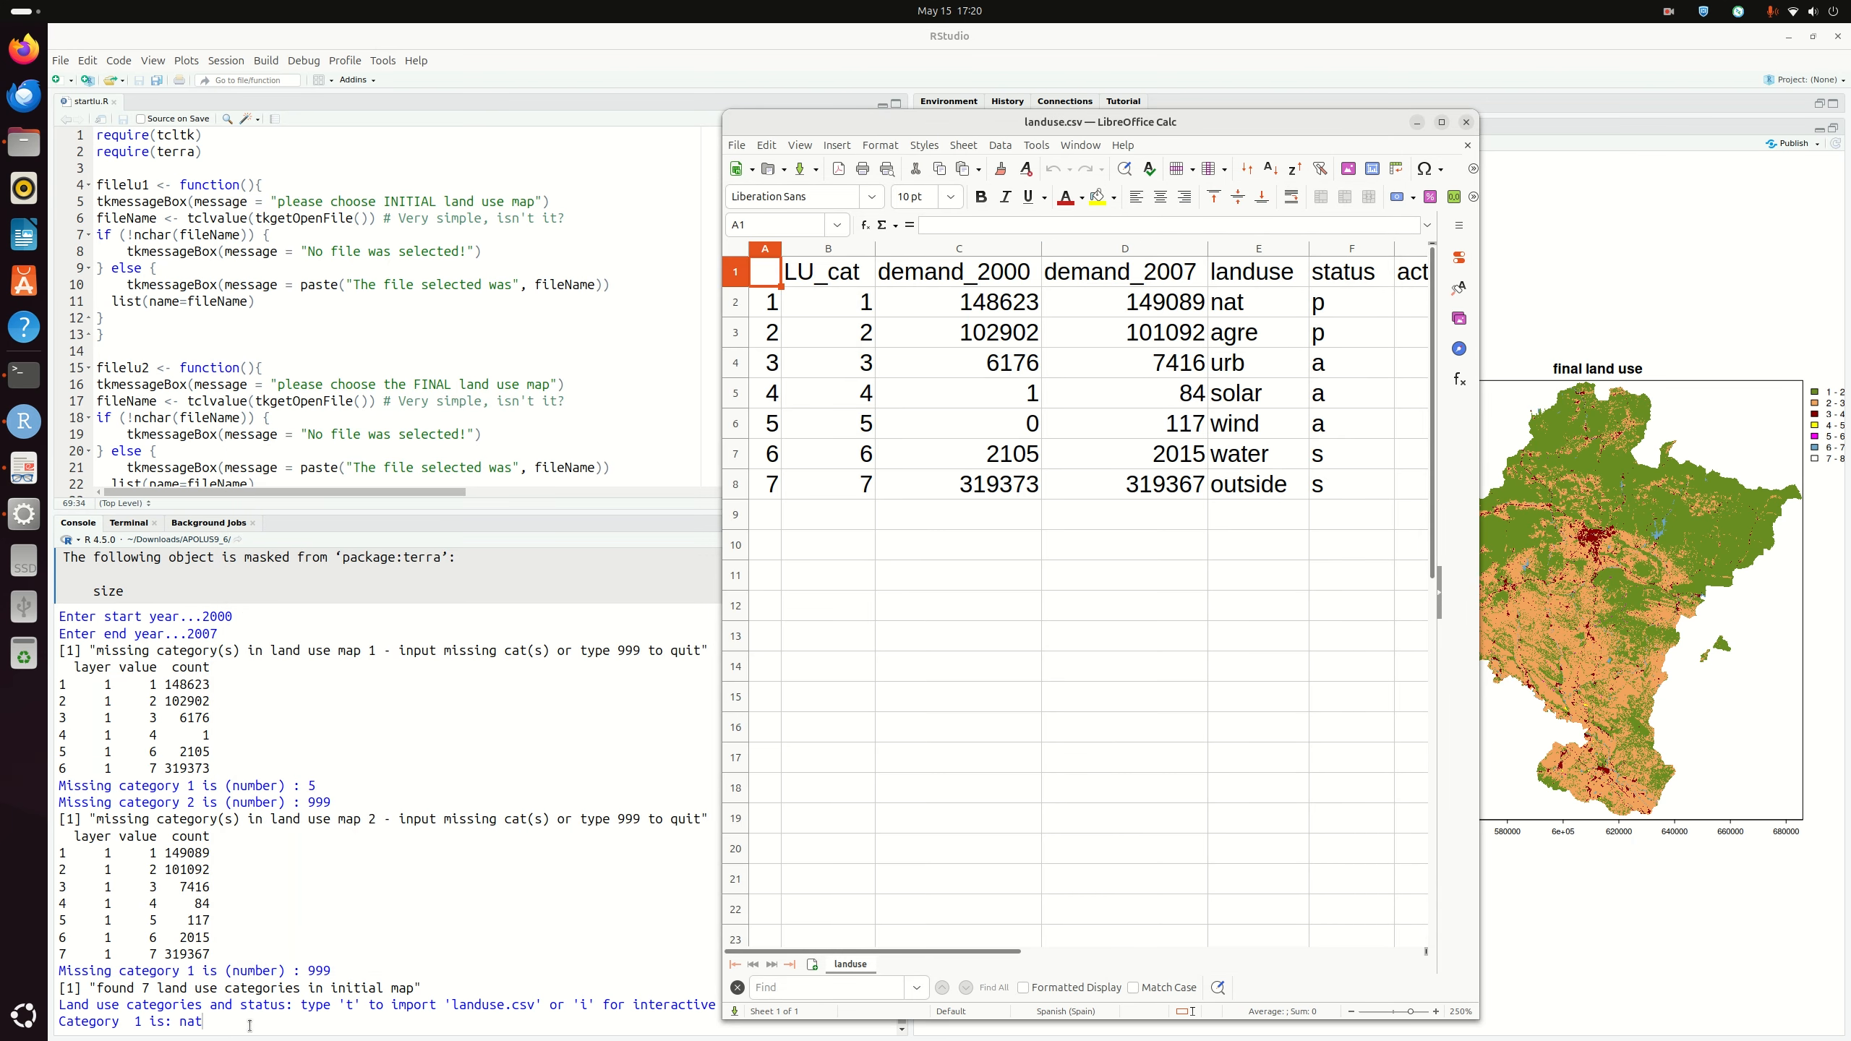
click(249, 1026)
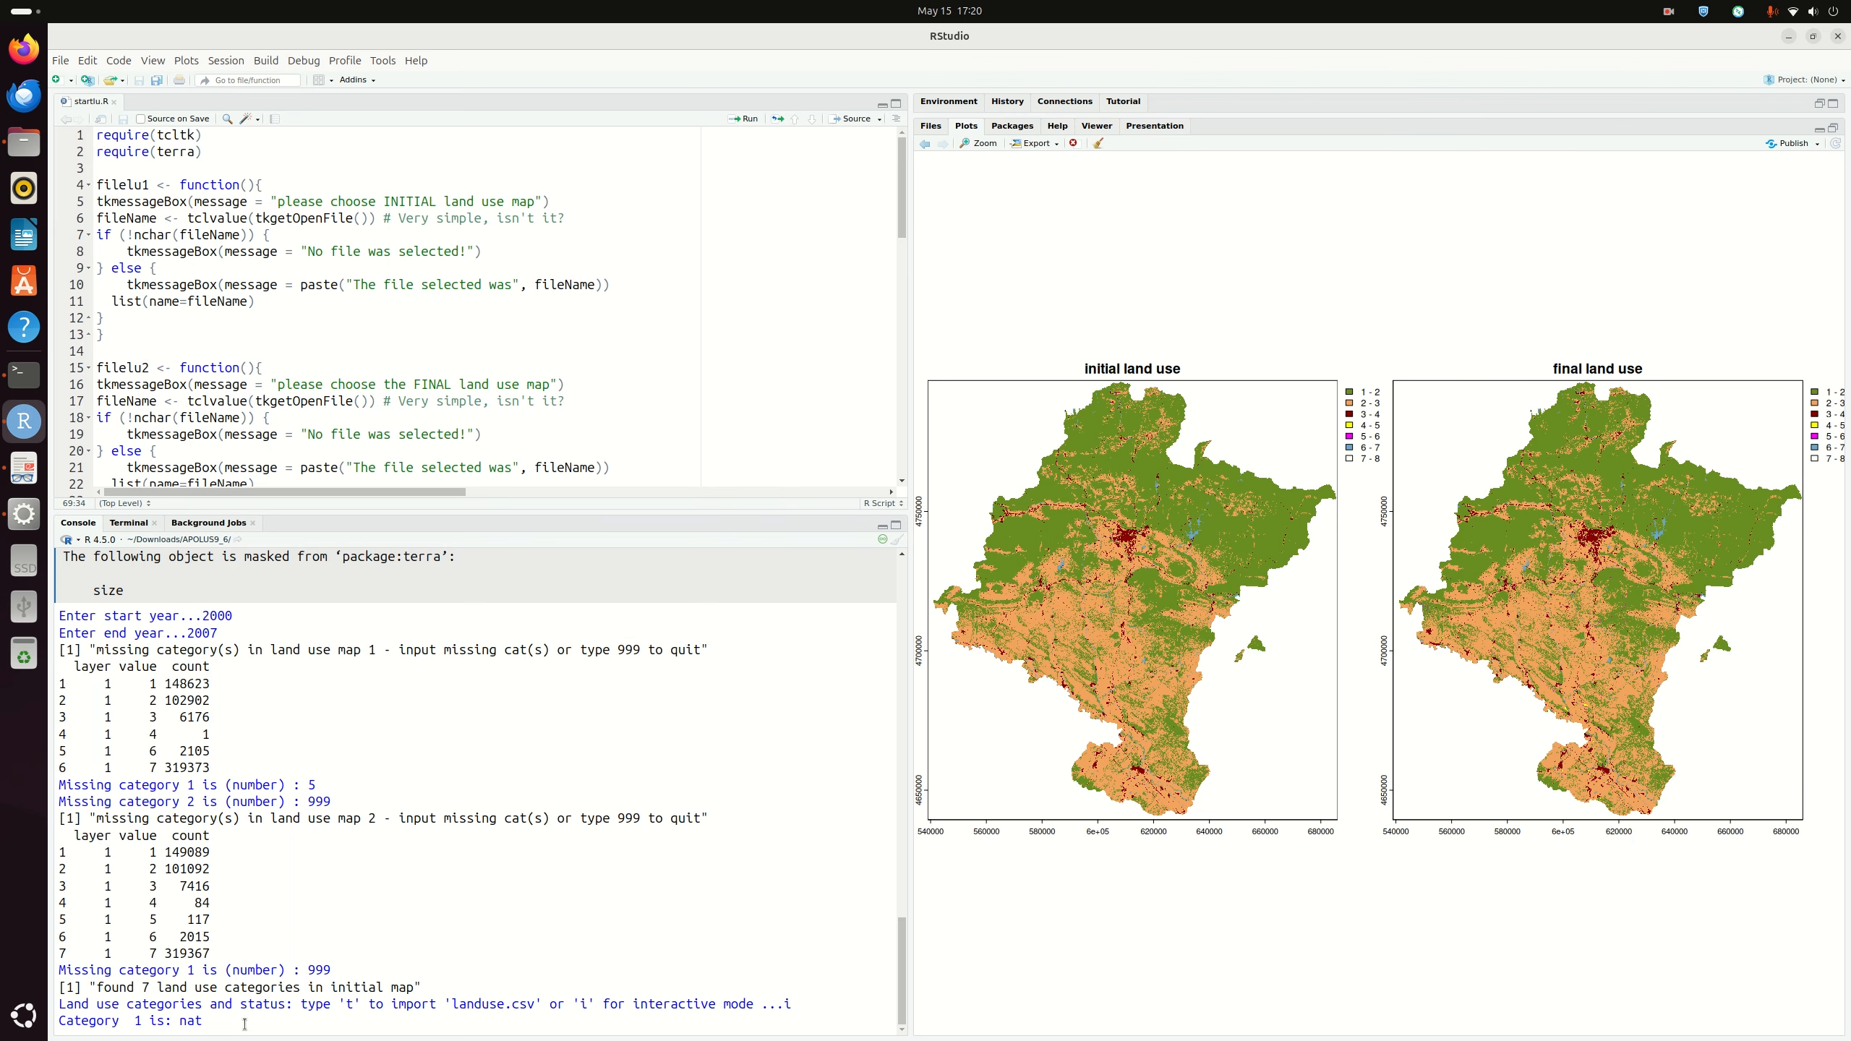
Step: Confirm category 1 as nat with passive type p, then bring up the user guide PDF
key(Return)
text(p)
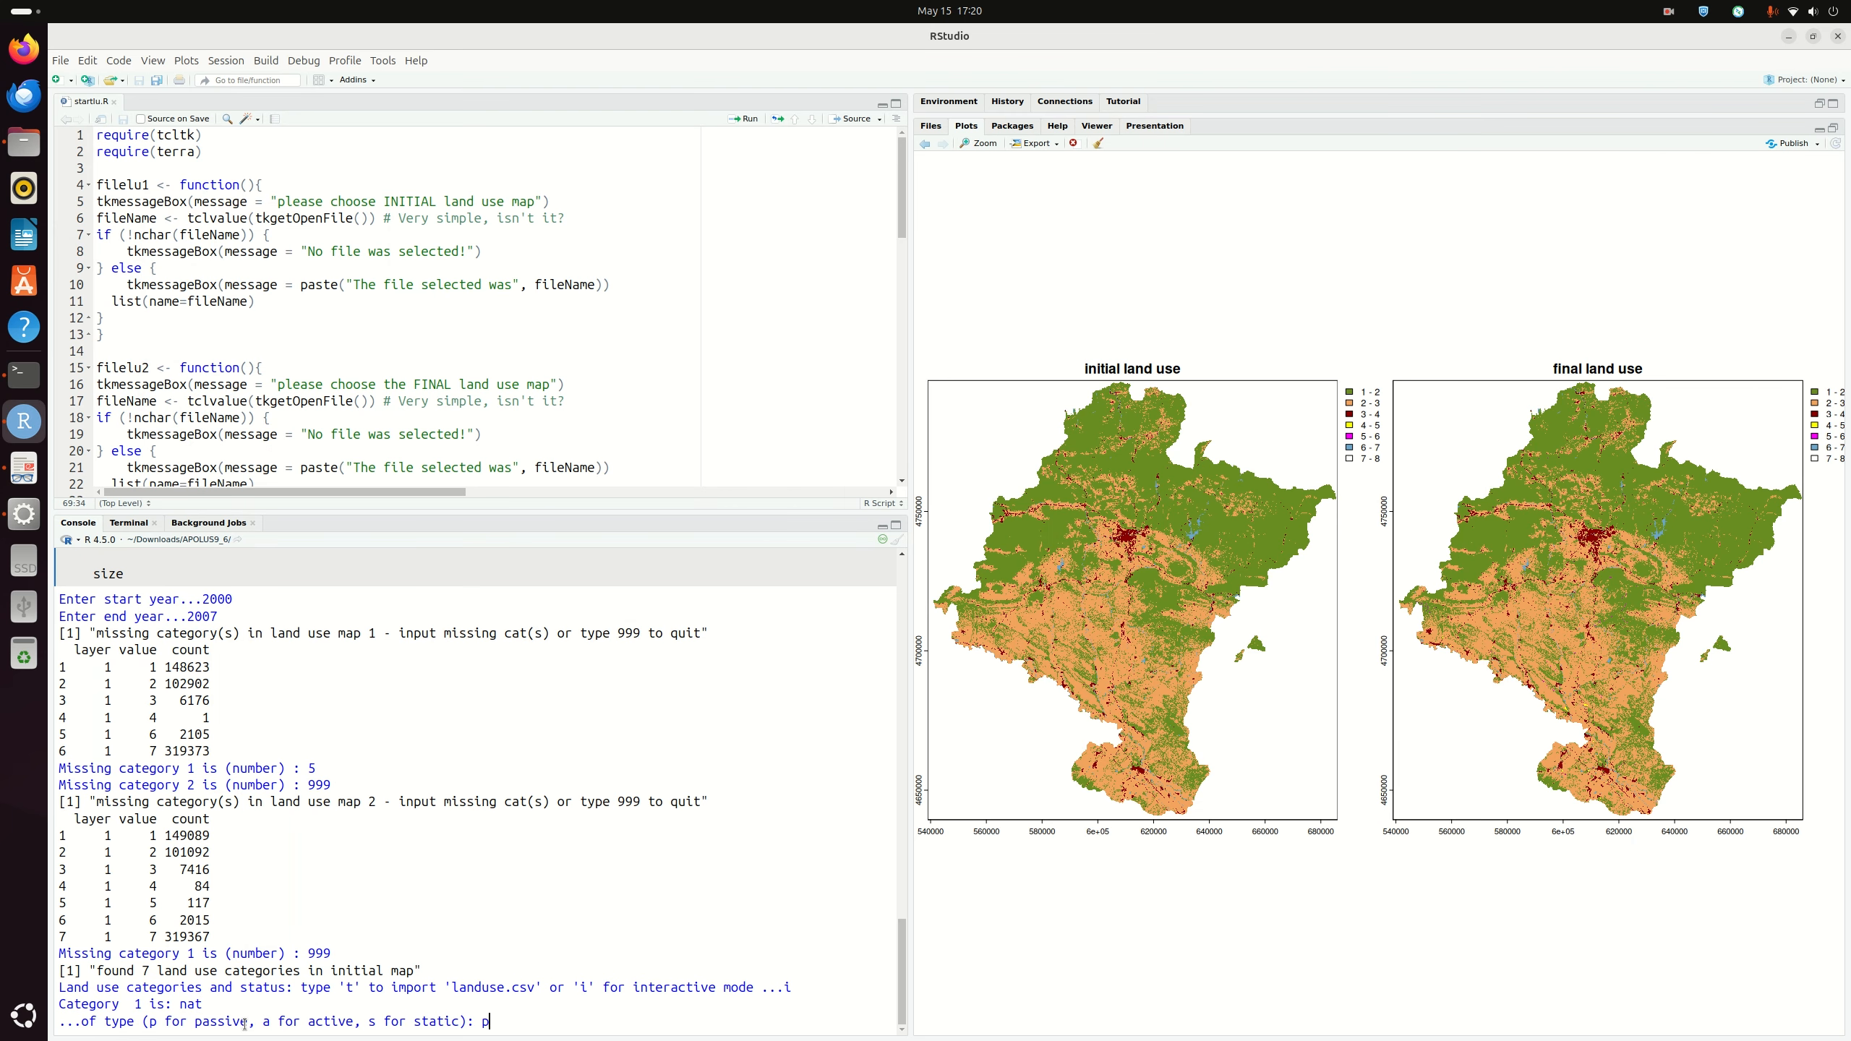
key(Return)
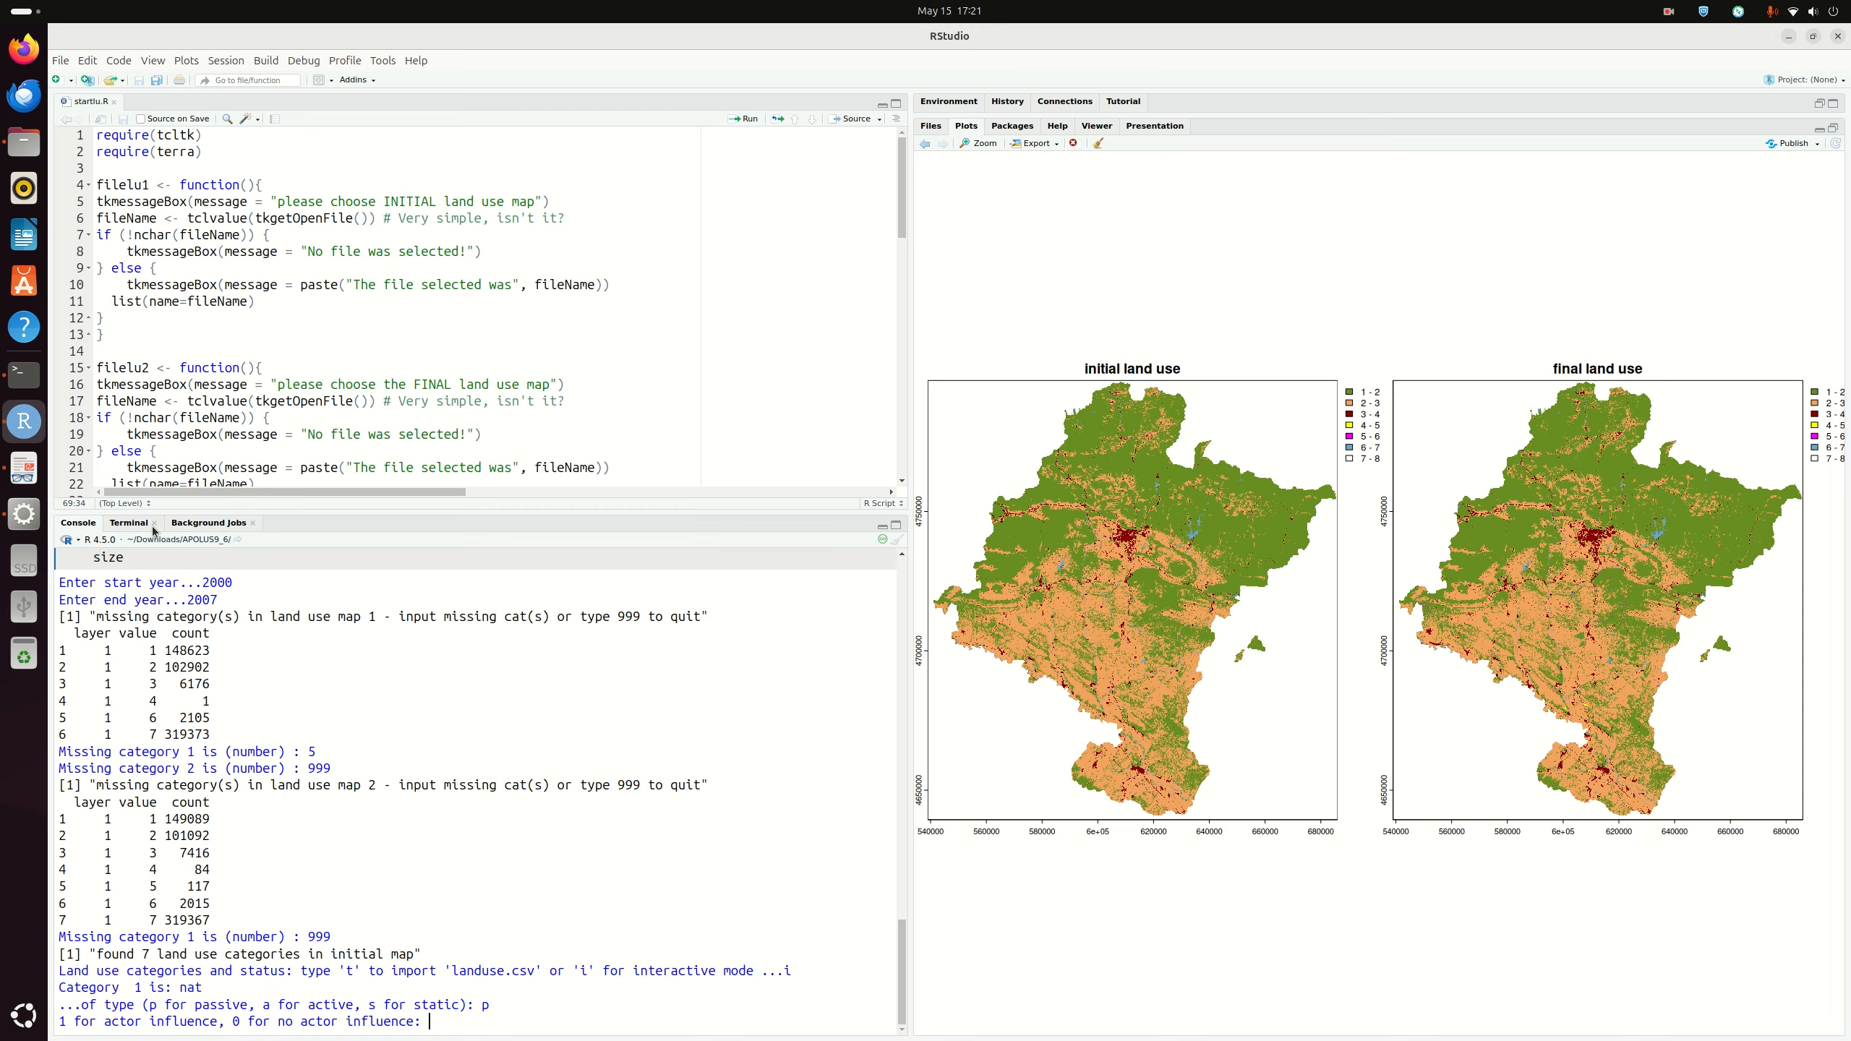
click(24, 468)
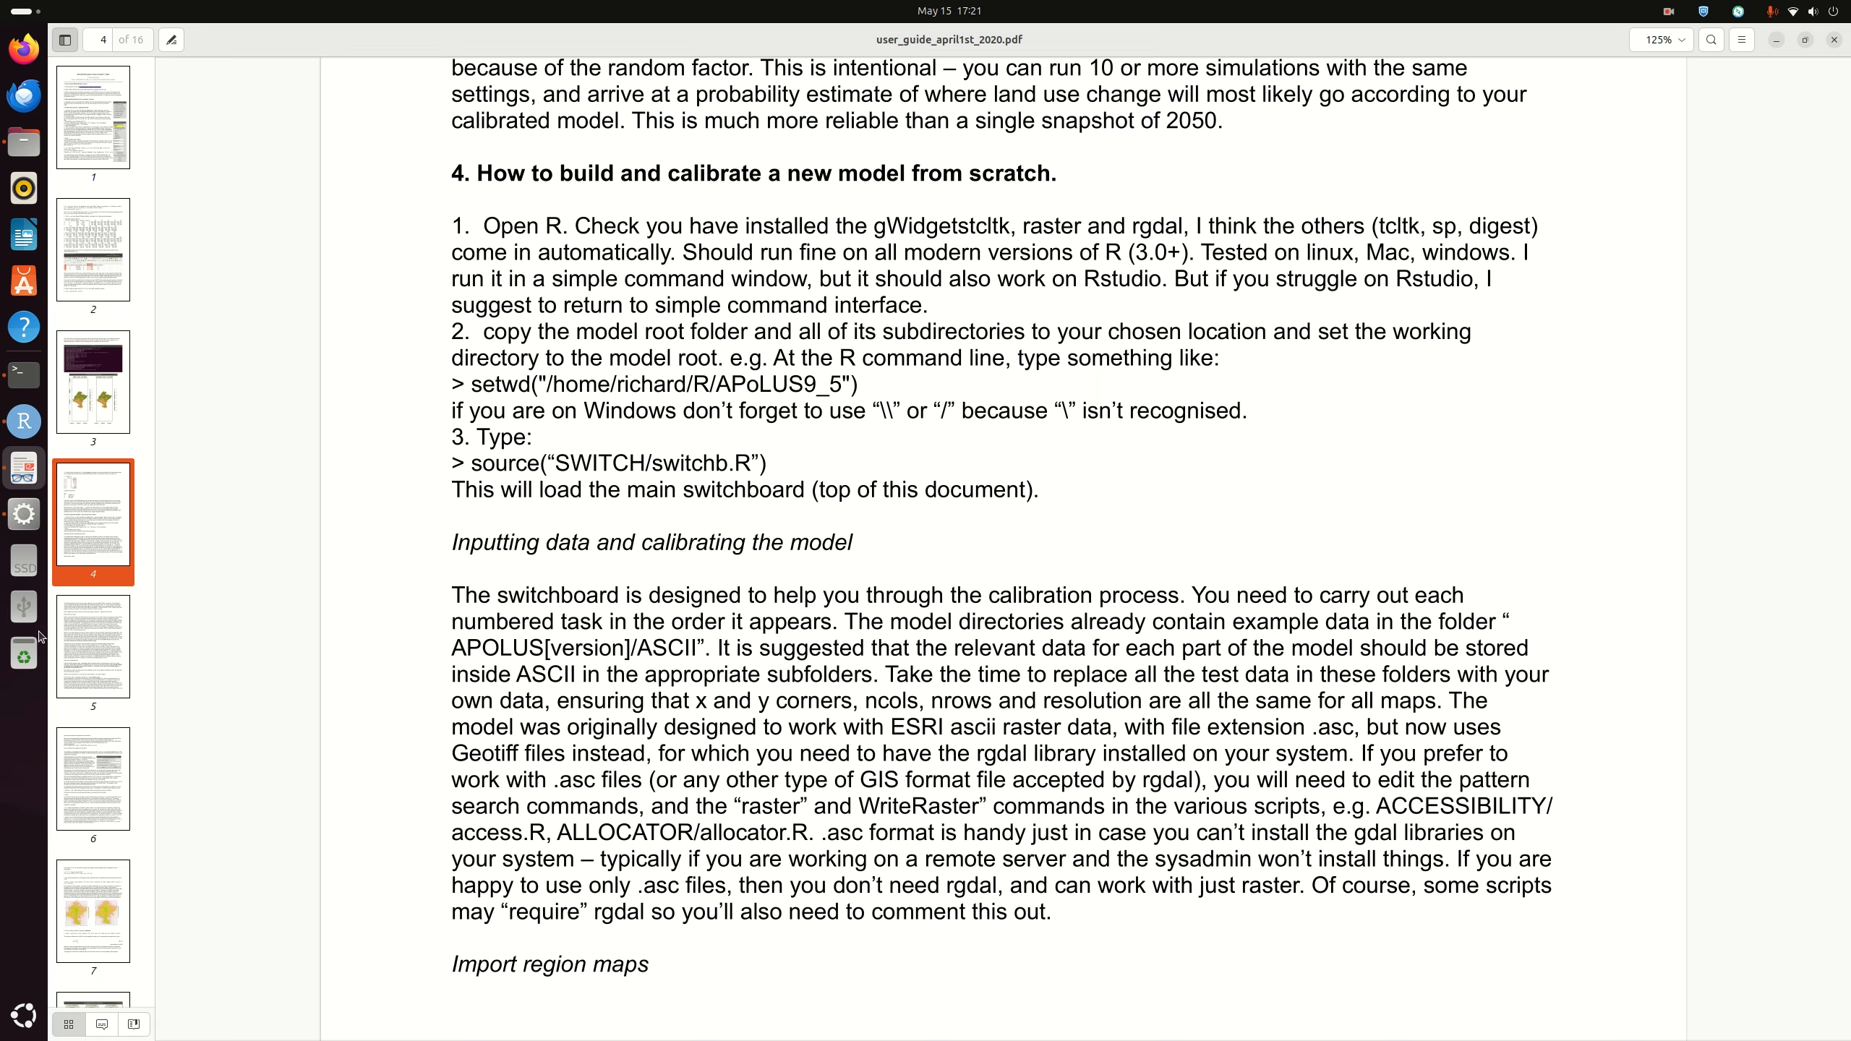
Step: Bring the landuse.csv spreadsheet back into view and close the stray Files window
click(24, 566)
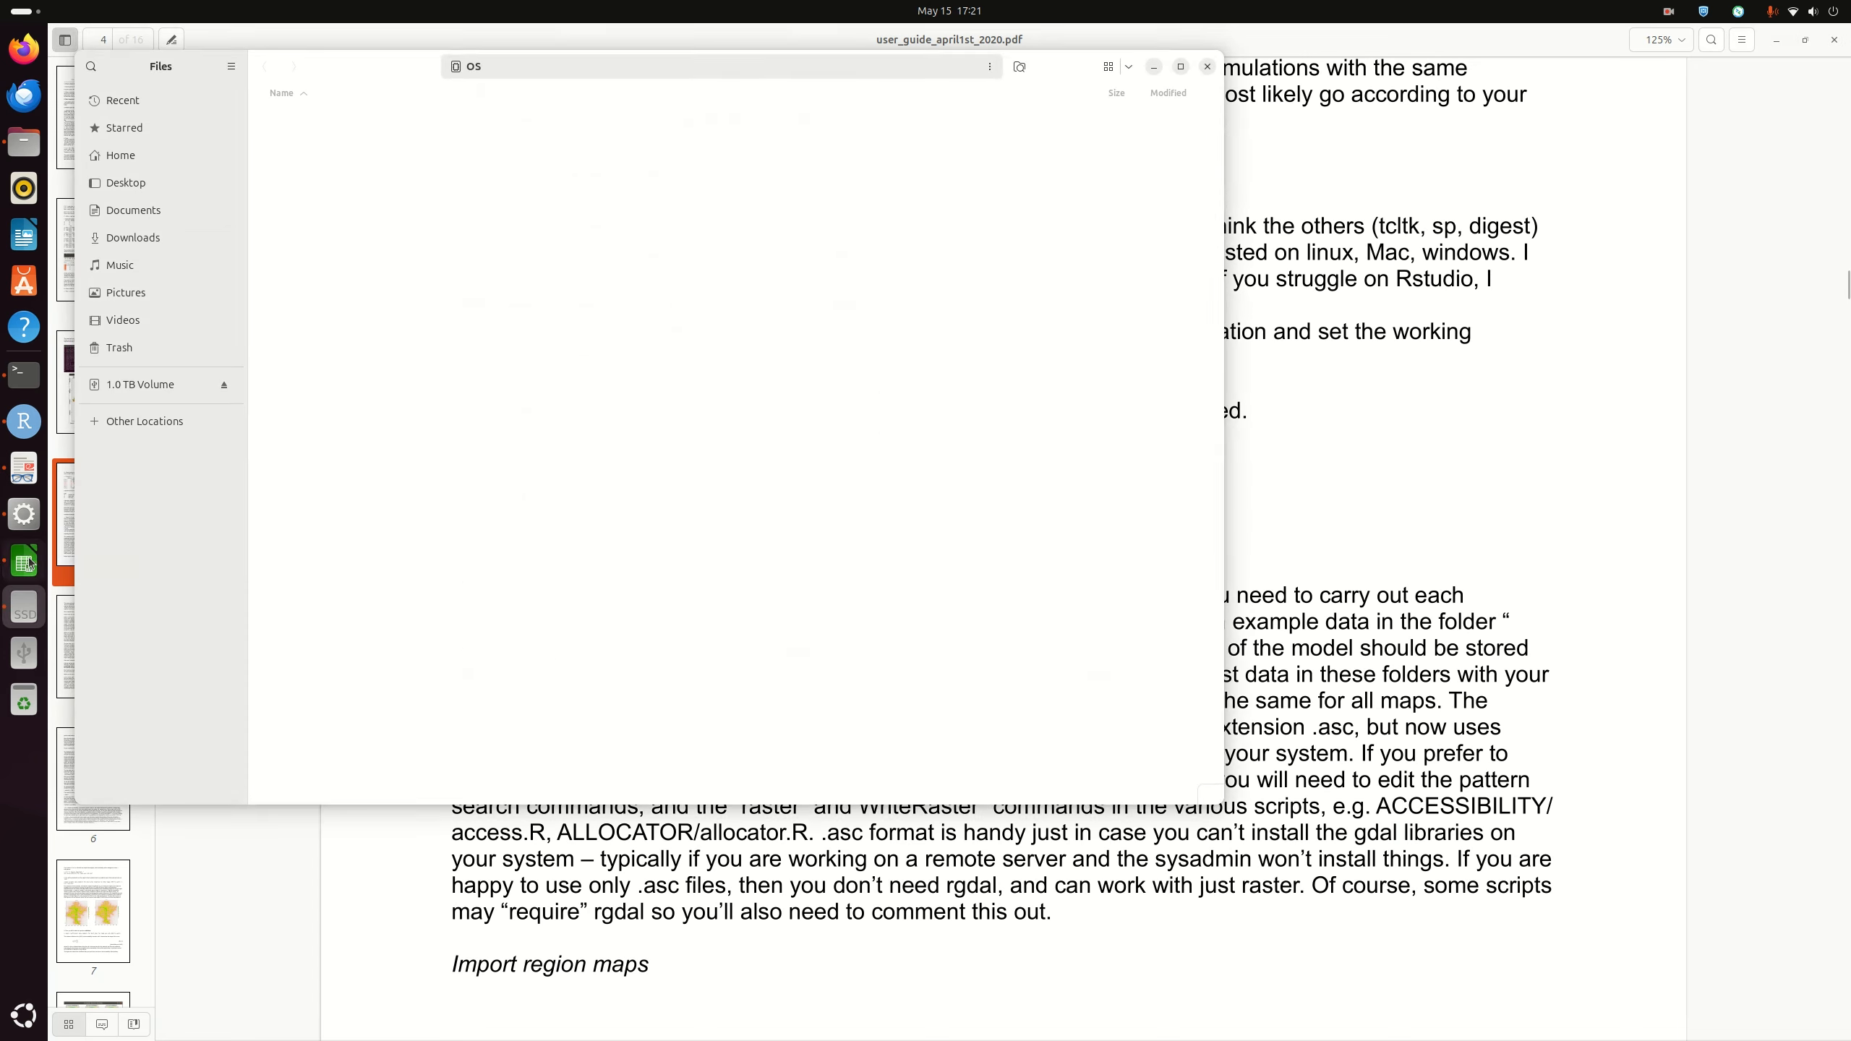
click(1153, 66)
Step: Minimize the user guide and review landuse.csv's status and actor_influence columns in Calc, returning to RStudio
click(1776, 39)
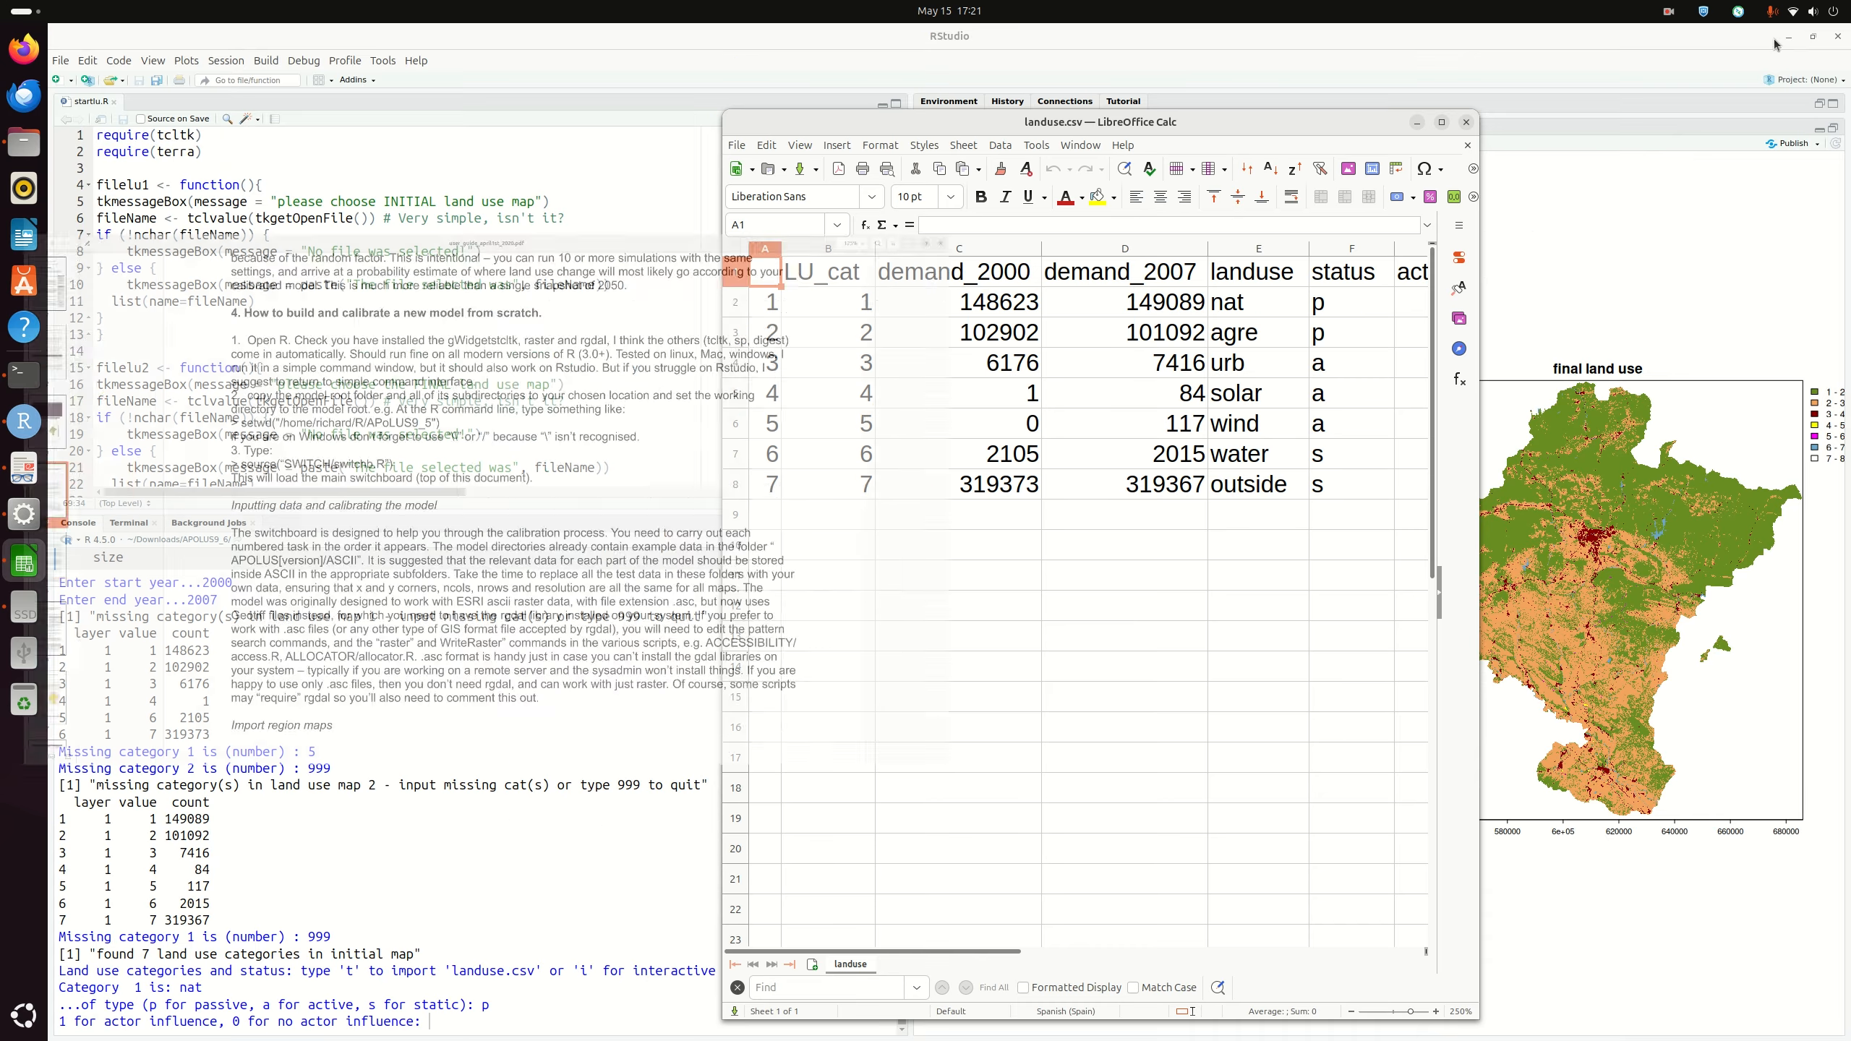
drag(1087, 129, 1220, 122)
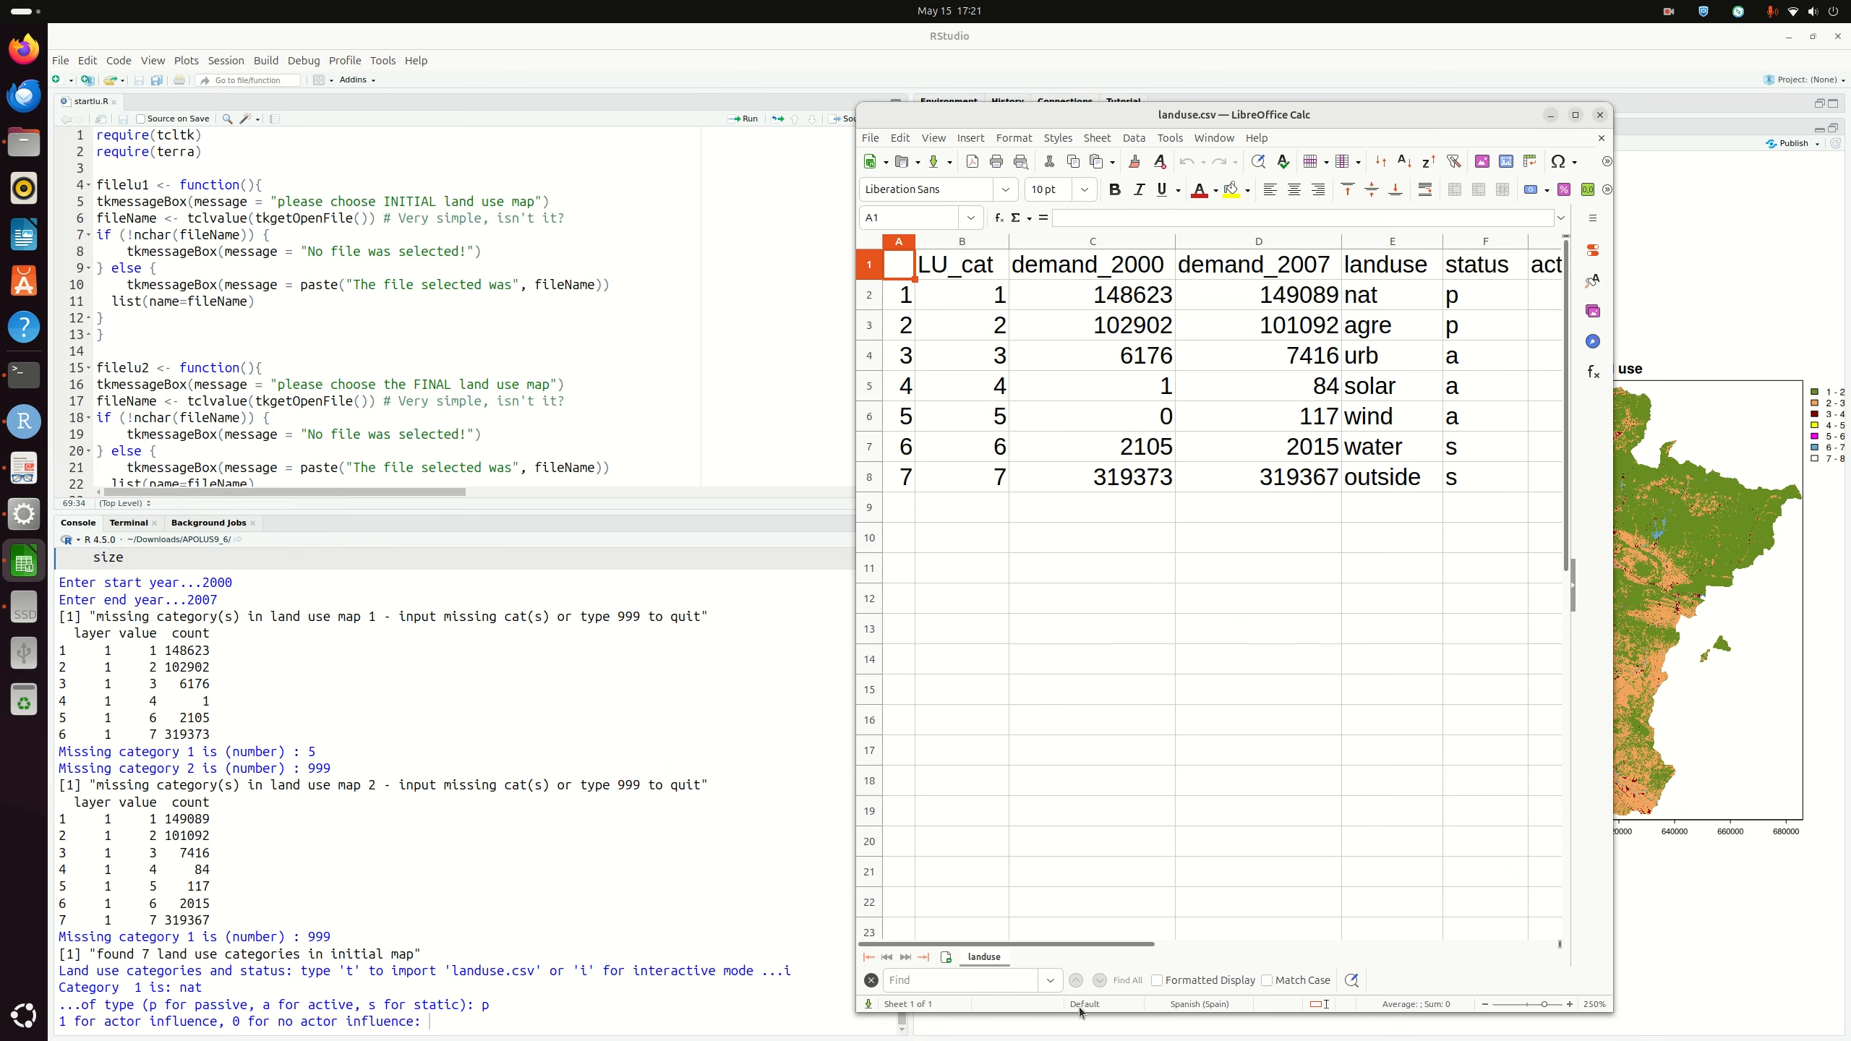
mouse_move(1111, 943)
mouse_down()
mouse_move(1351, 948)
mouse_move(1114, 951)
mouse_up()
drag(1118, 944, 1299, 945)
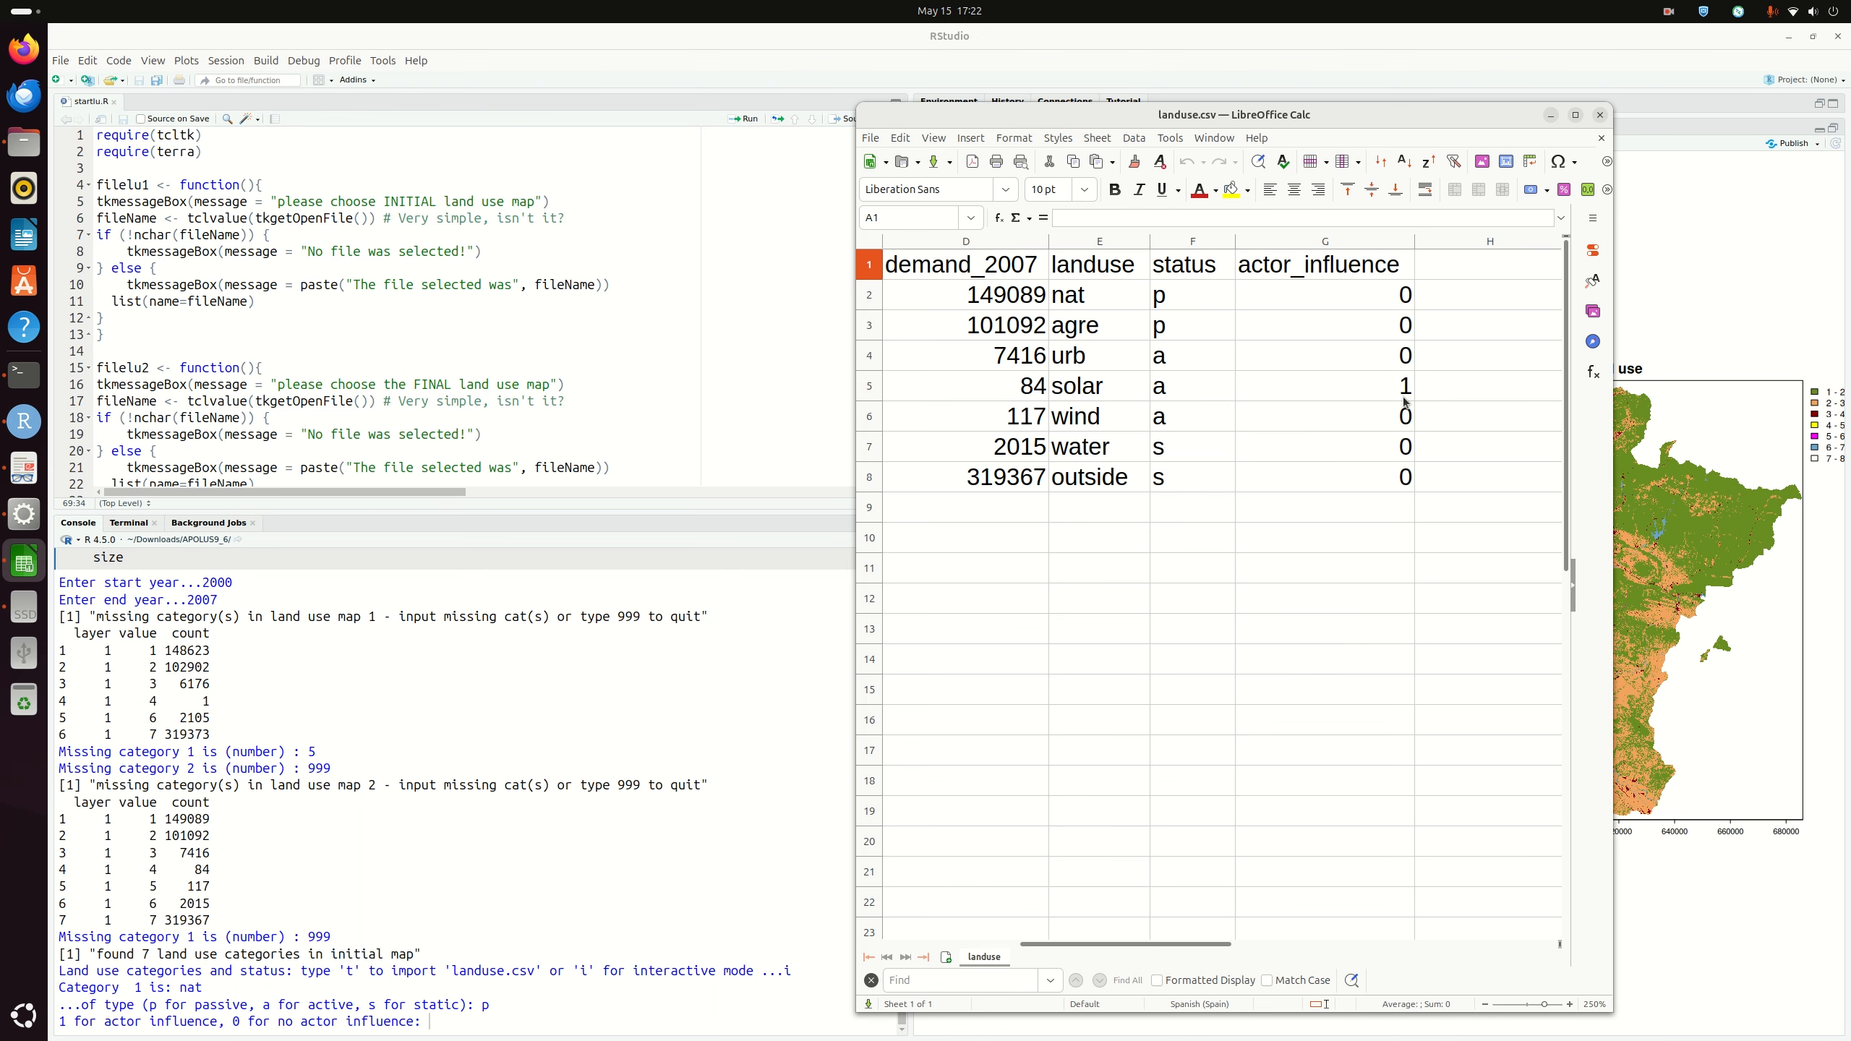
drag(1160, 943, 996, 964)
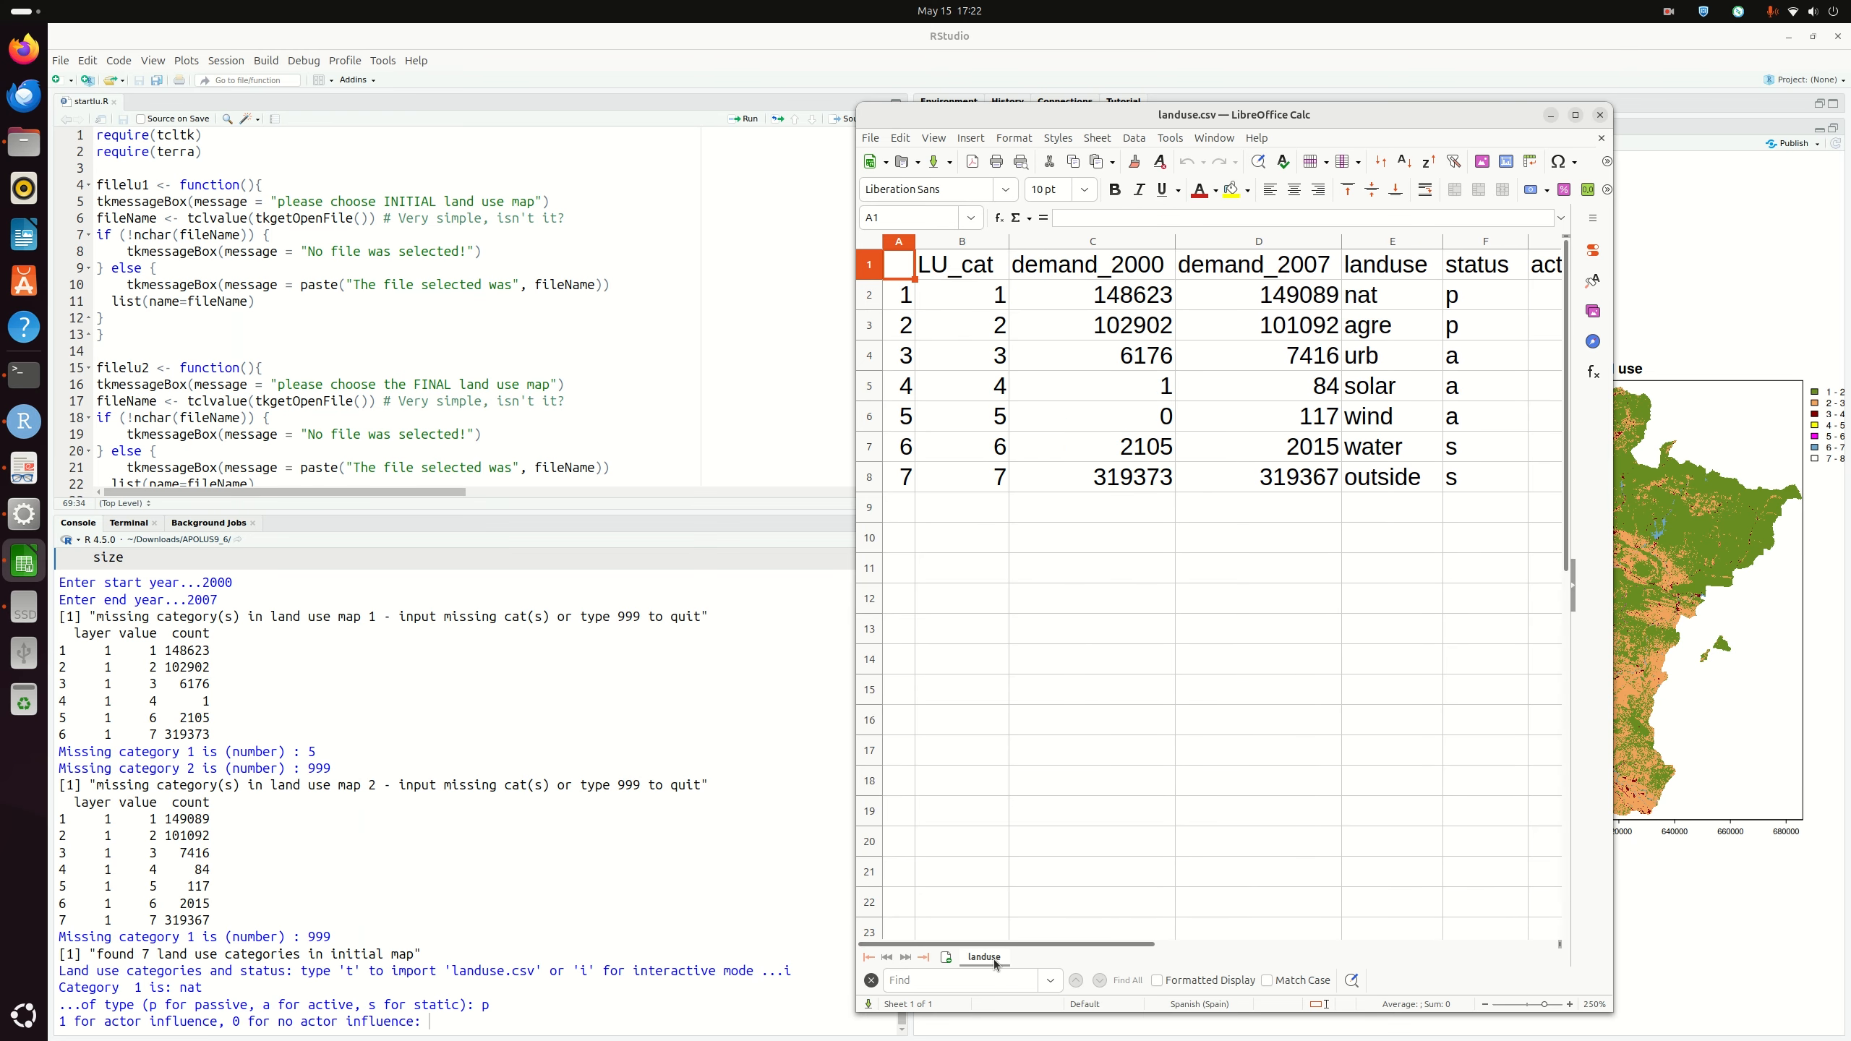
click(525, 1034)
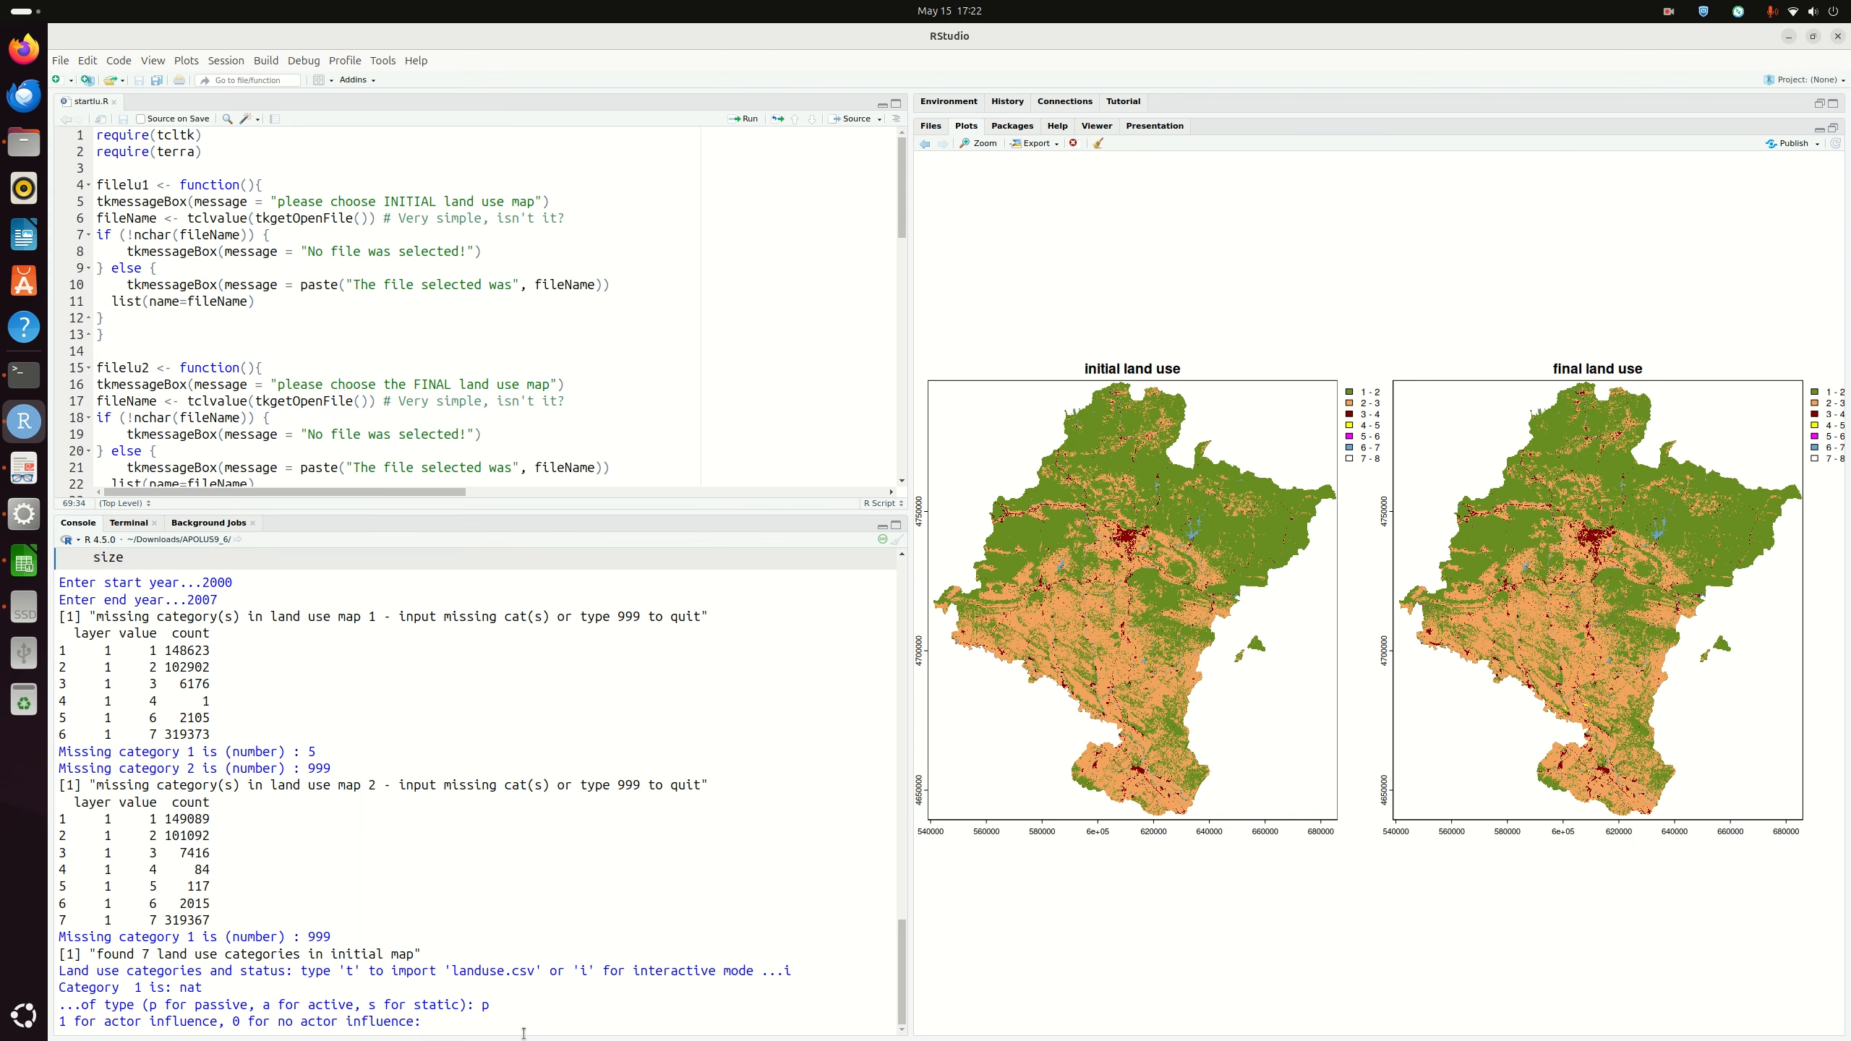
Step: Give nat actor influence 0, and set category 2 agre as passive with influence 0
text(0)
key(Return)
text(agre)
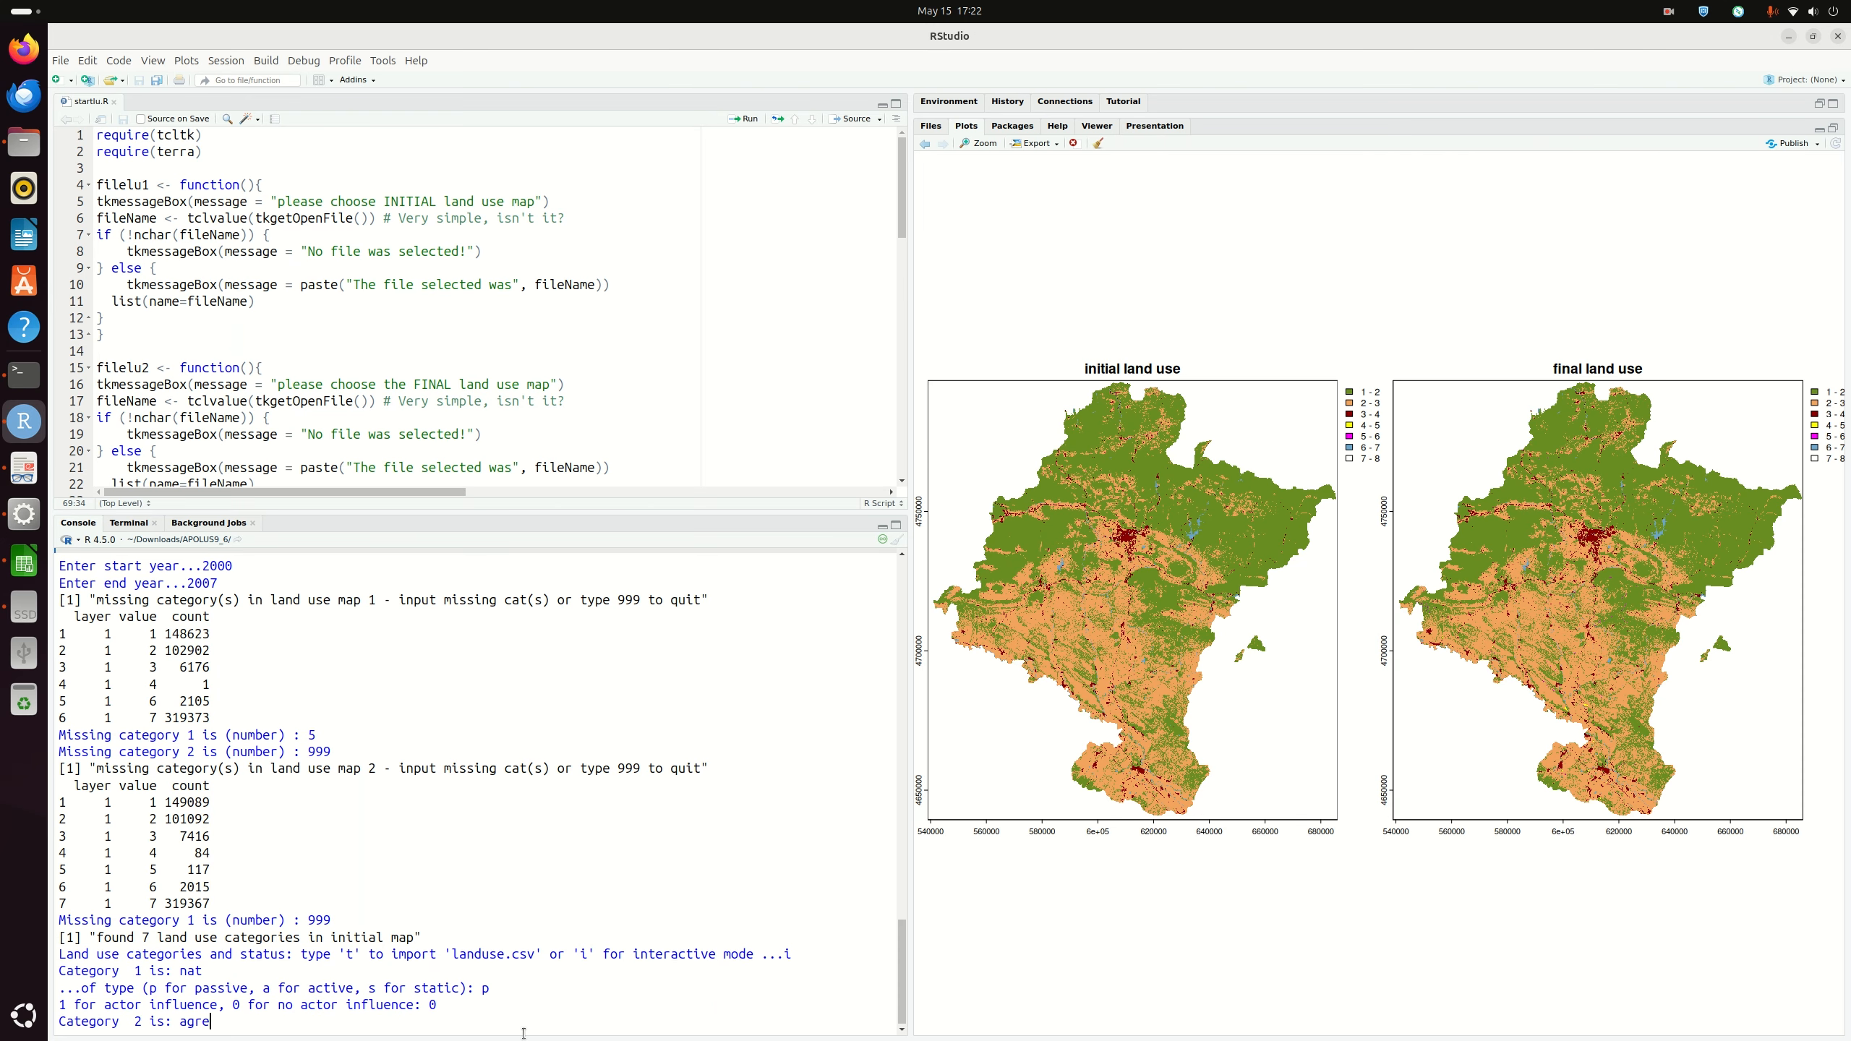
key(Return)
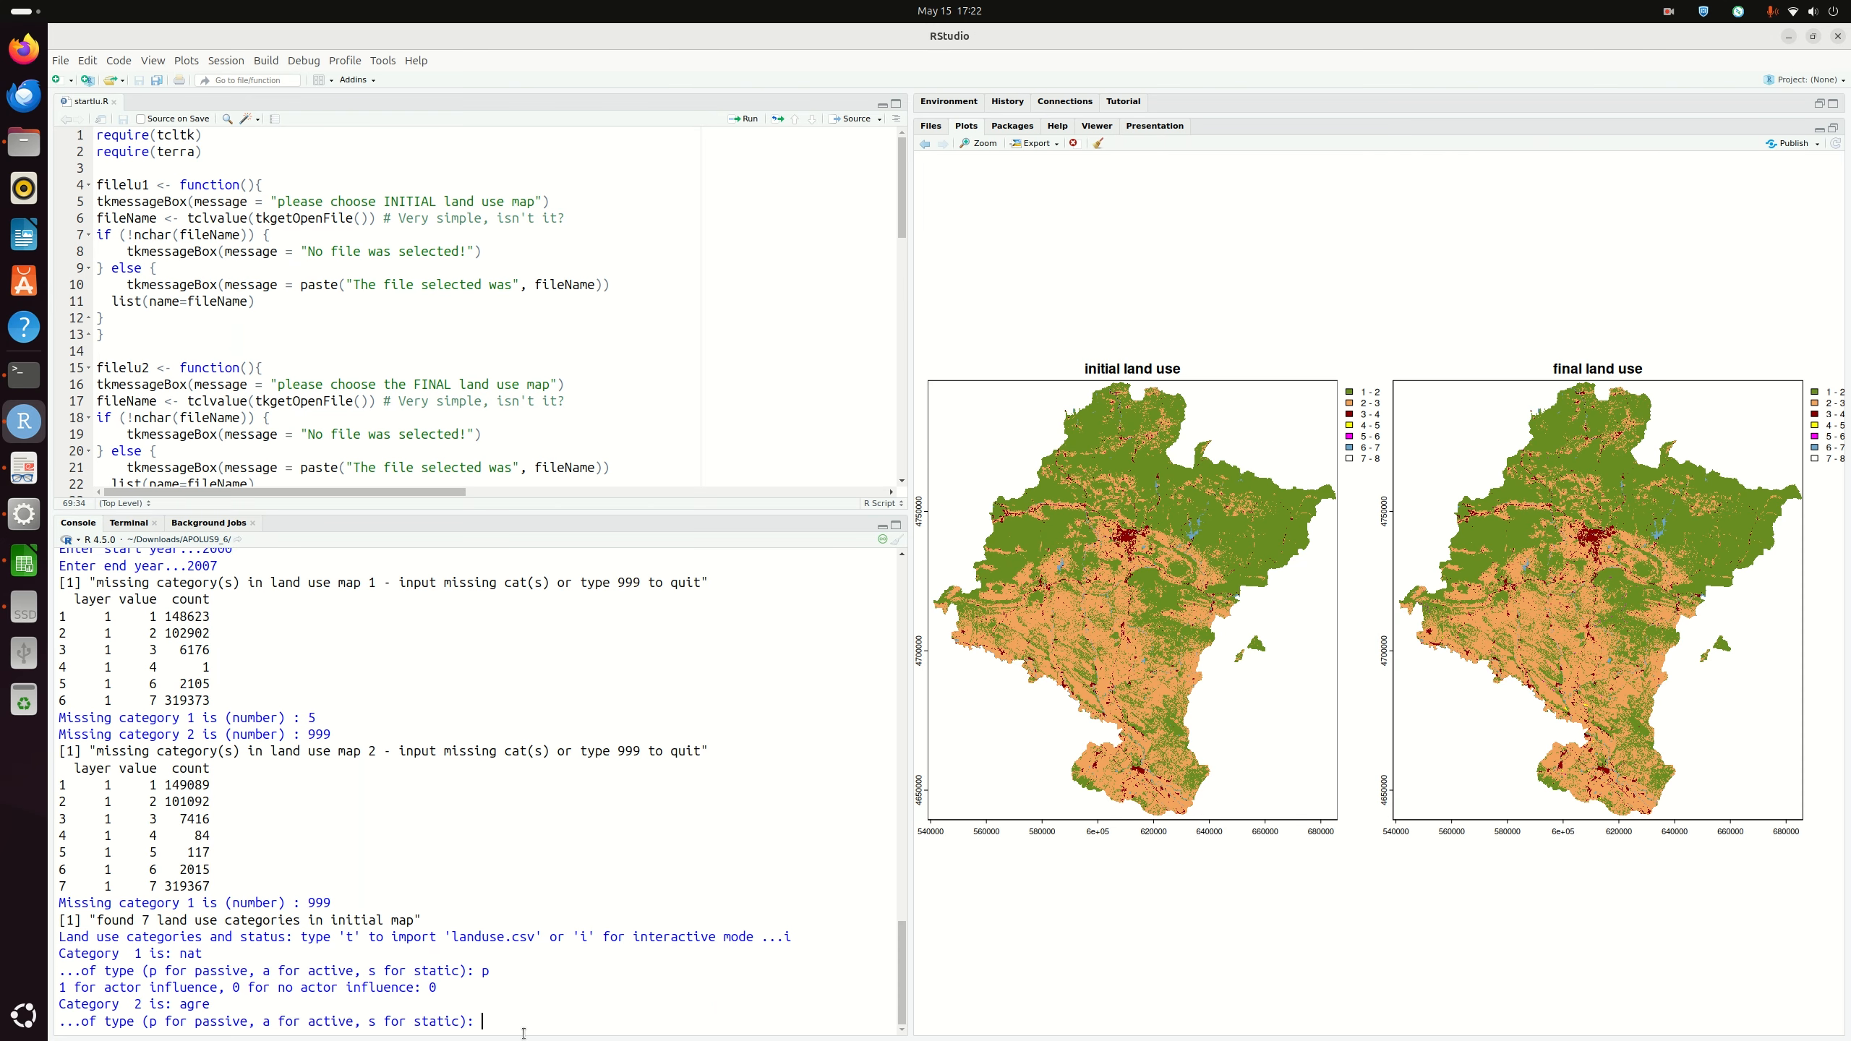
text(p)
key(Return)
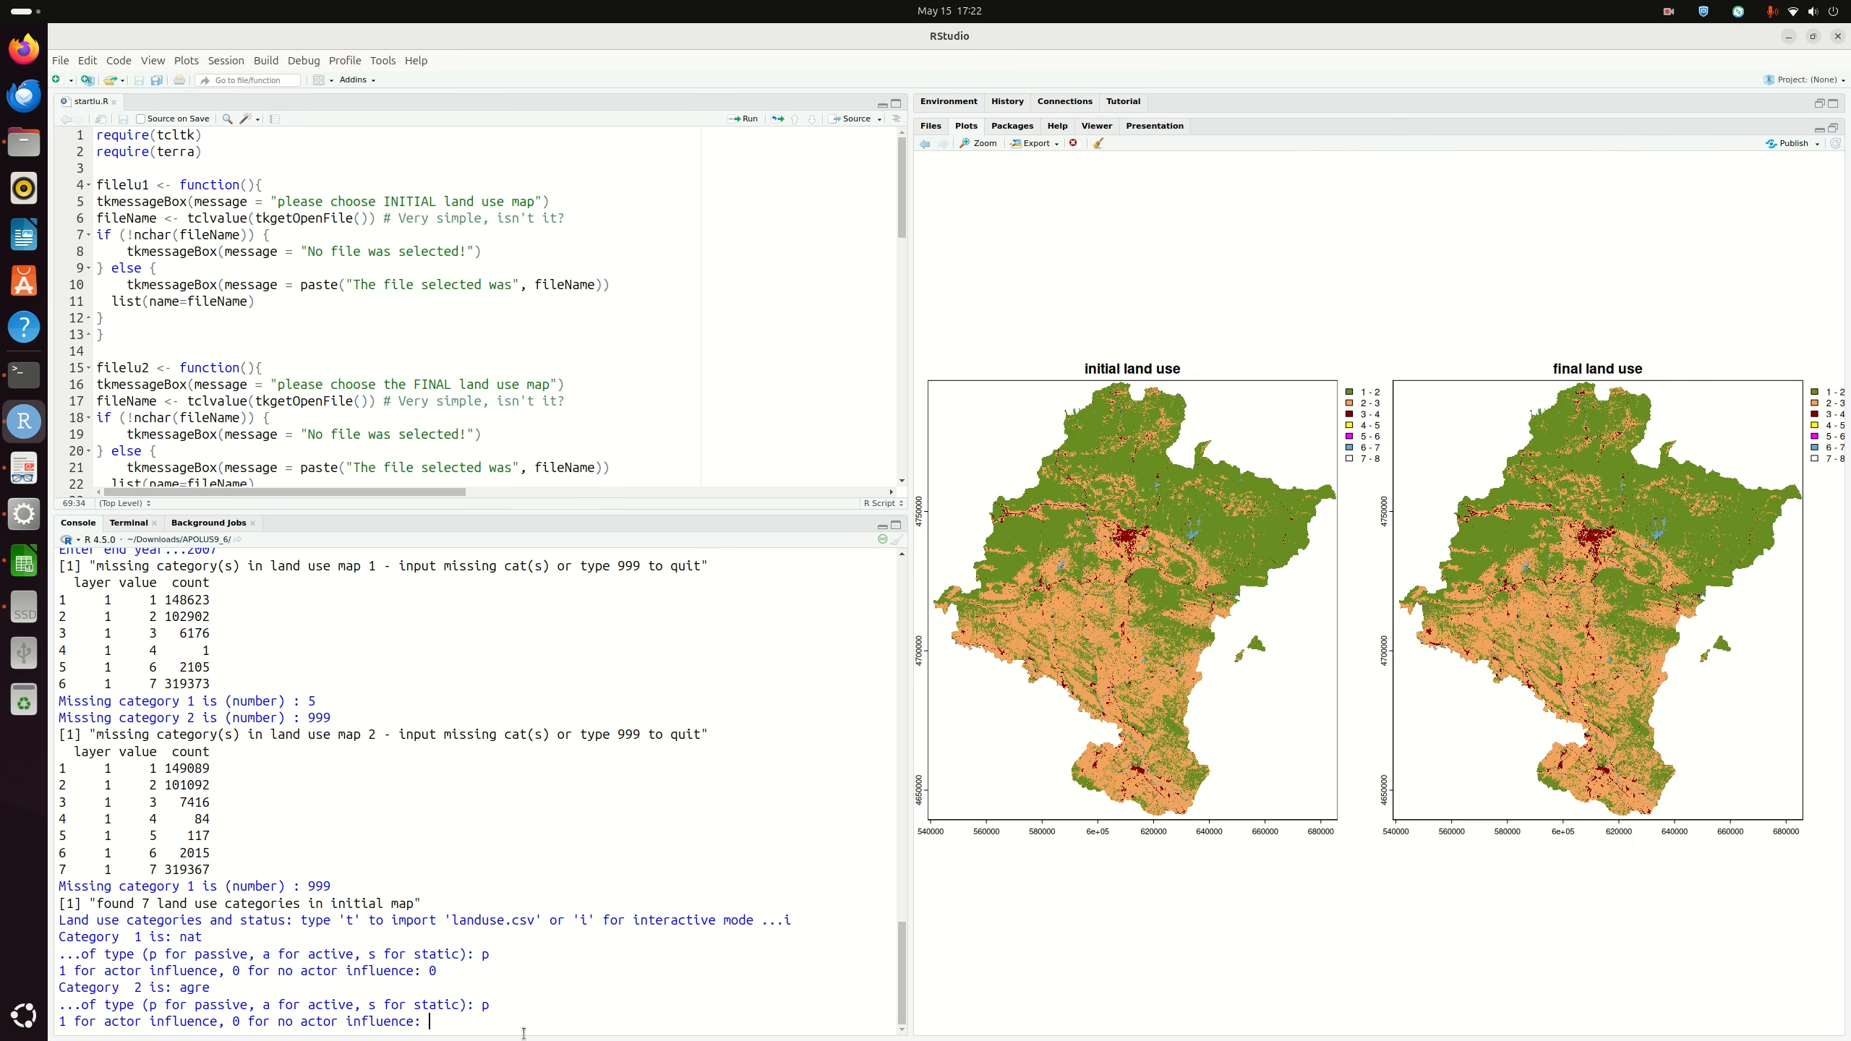
text(0)
key(Return)
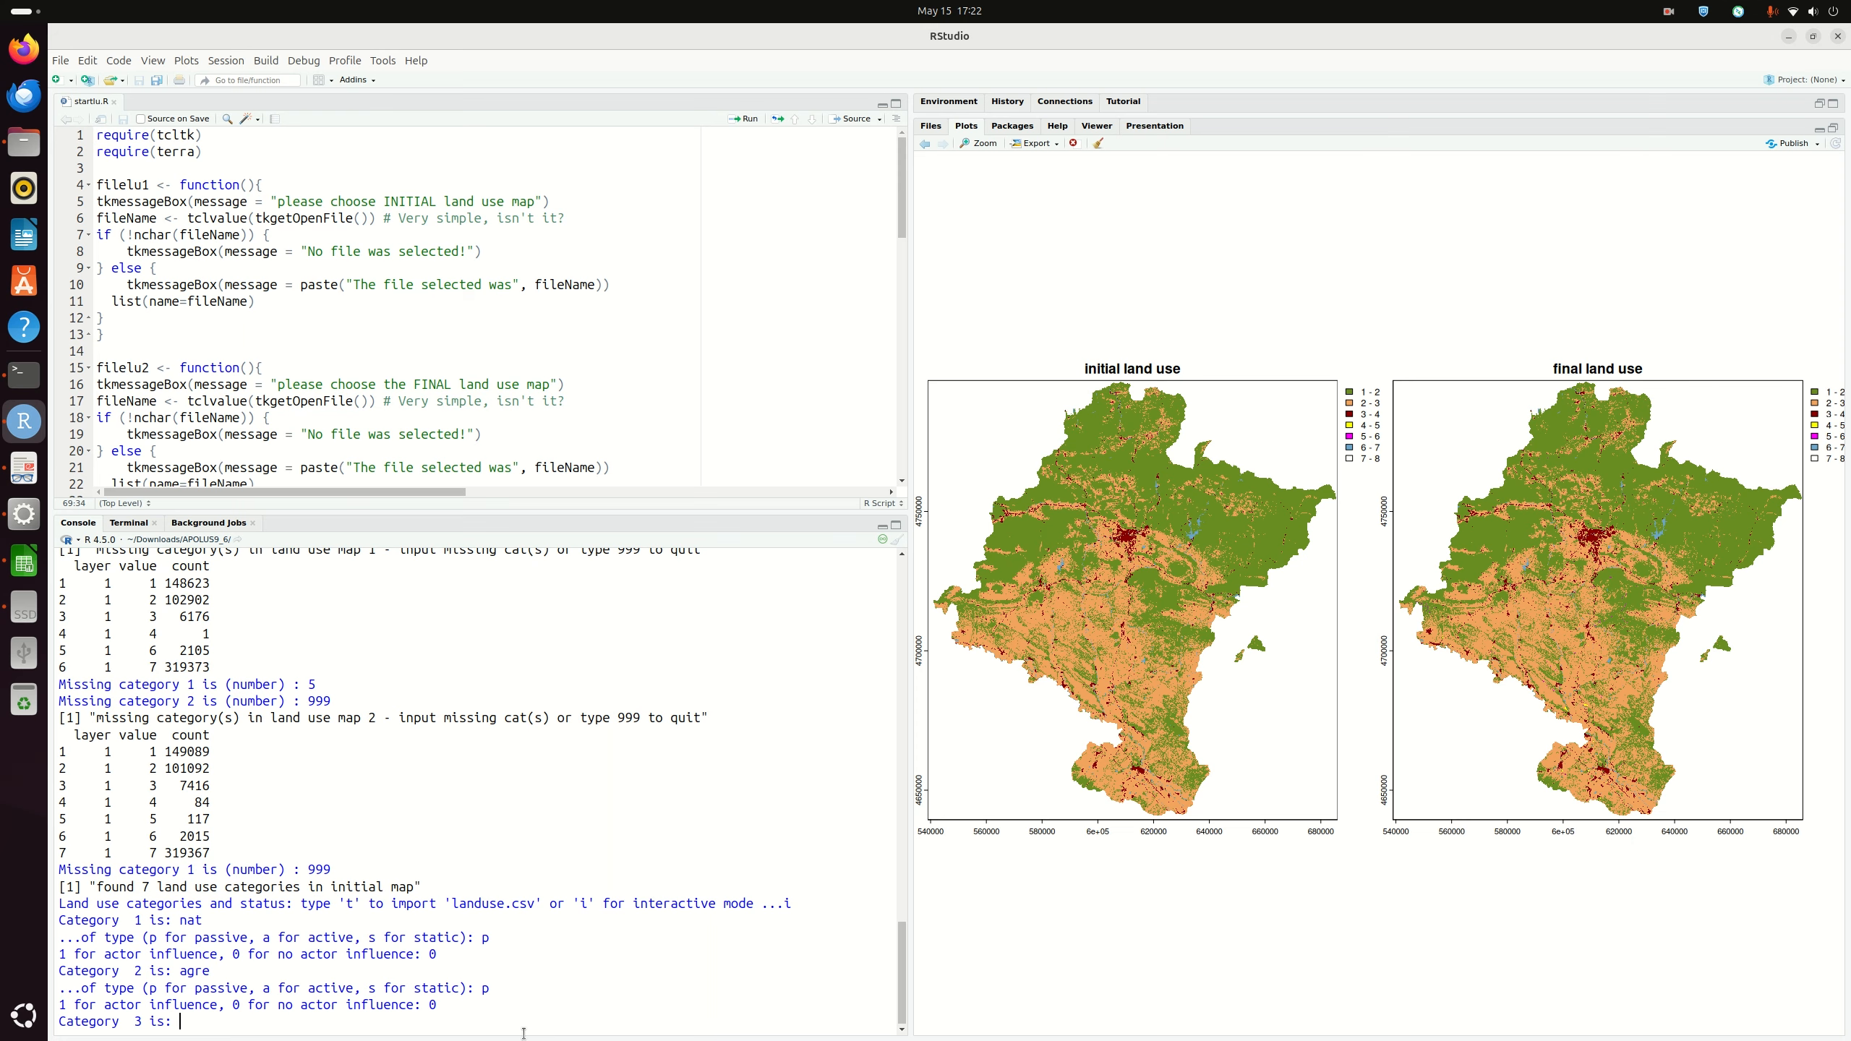
Step: After checking landuse.csv, enter category 3 urb as active with actor influence 0
click(24, 562)
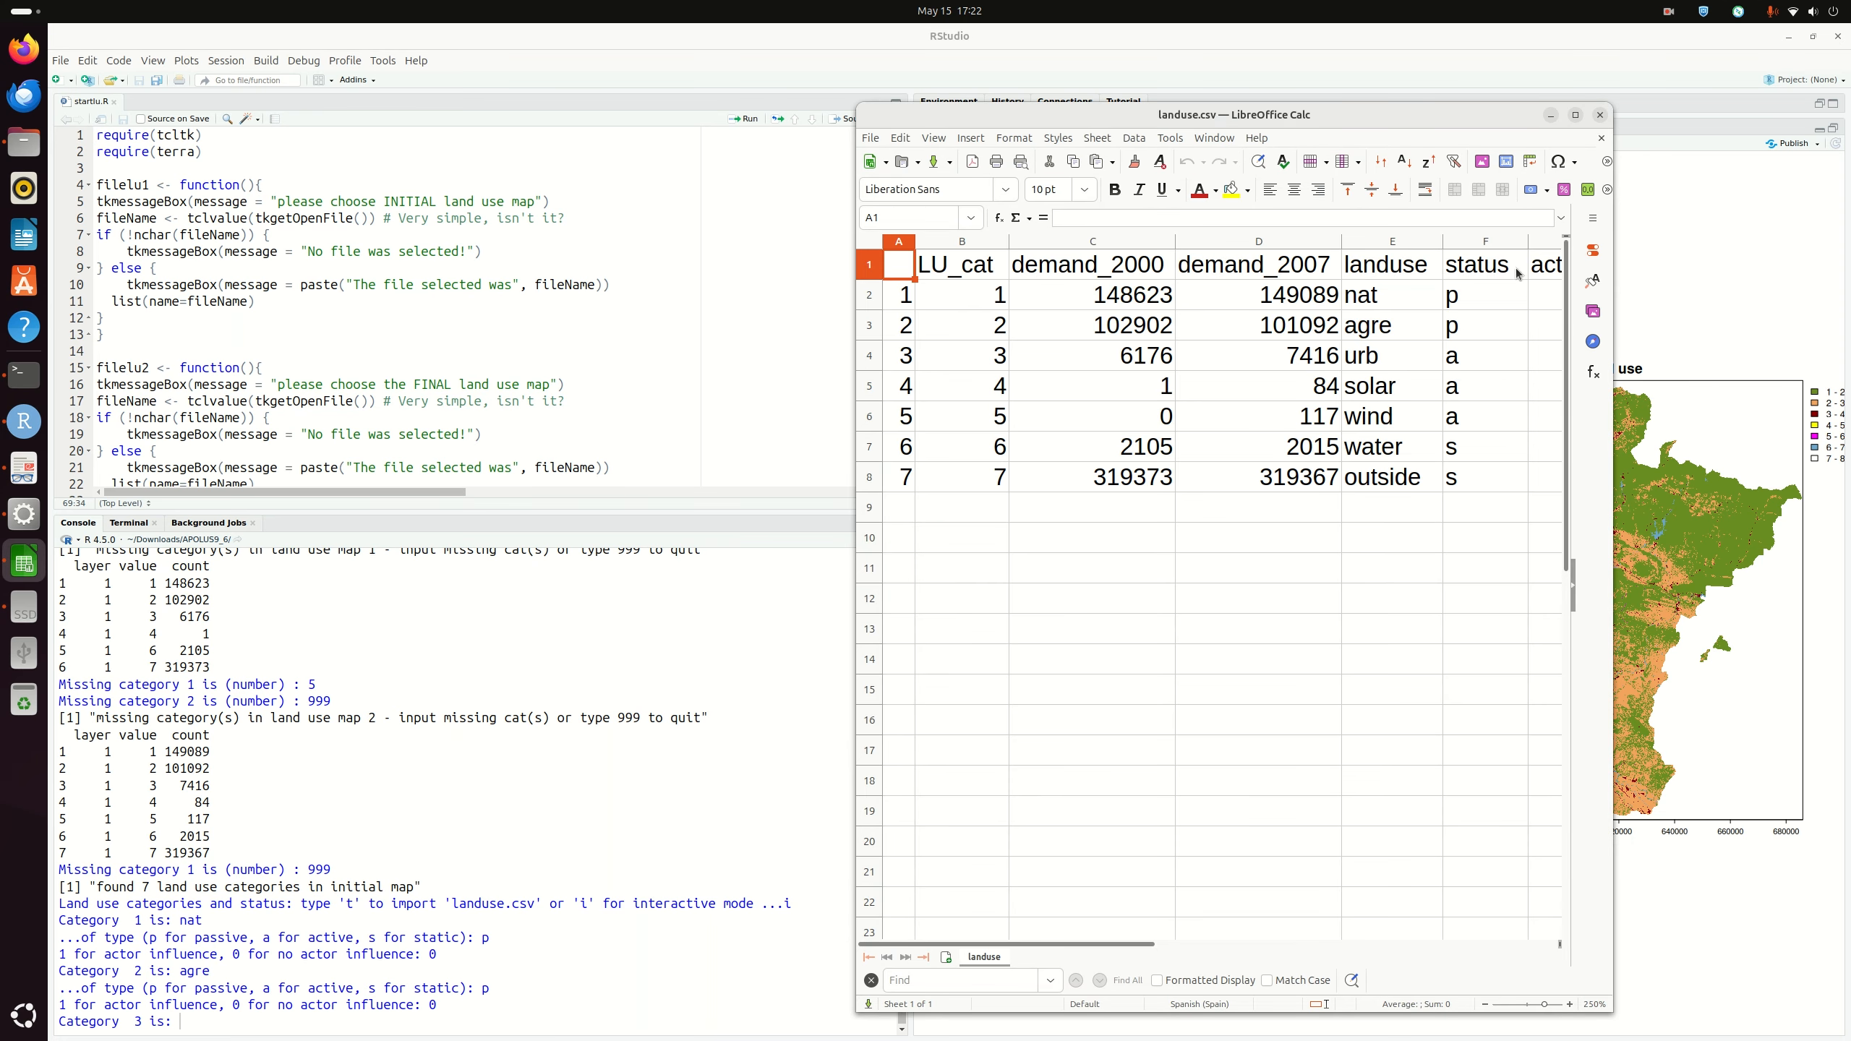
click(1552, 116)
click(193, 1025)
text(urb)
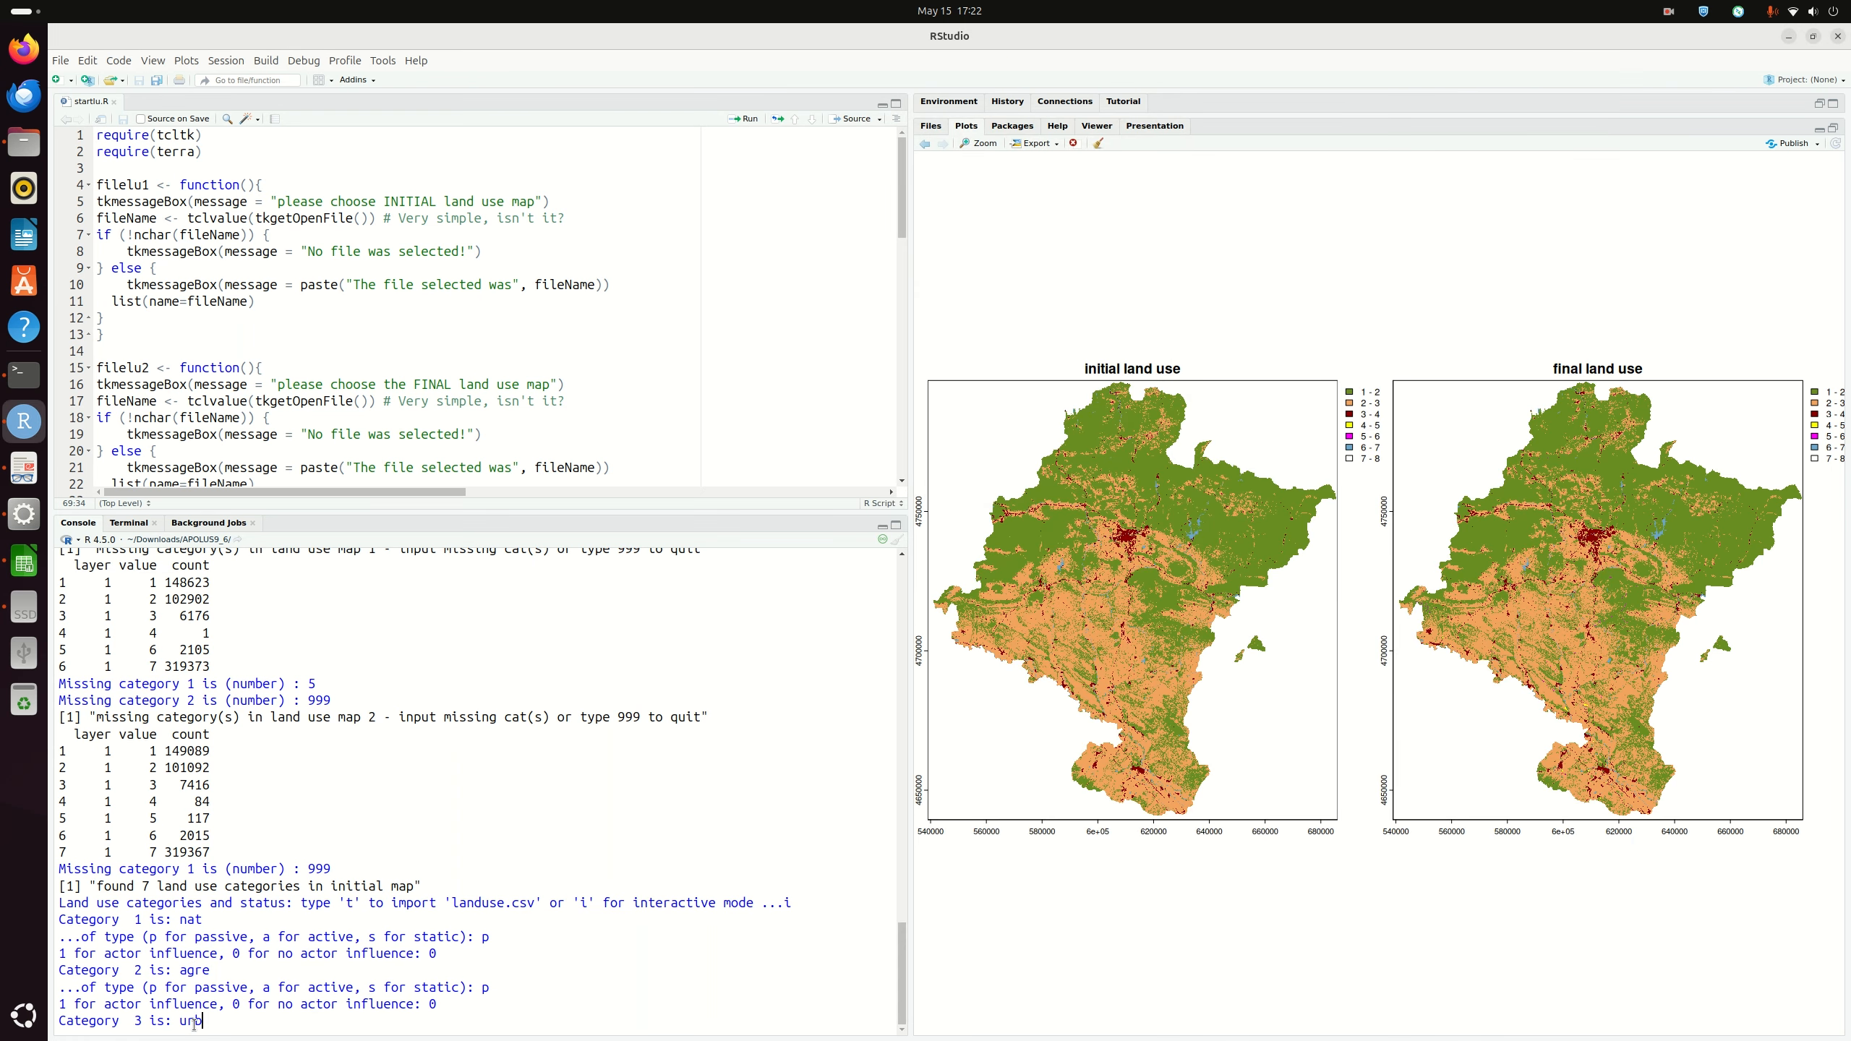
key(Return)
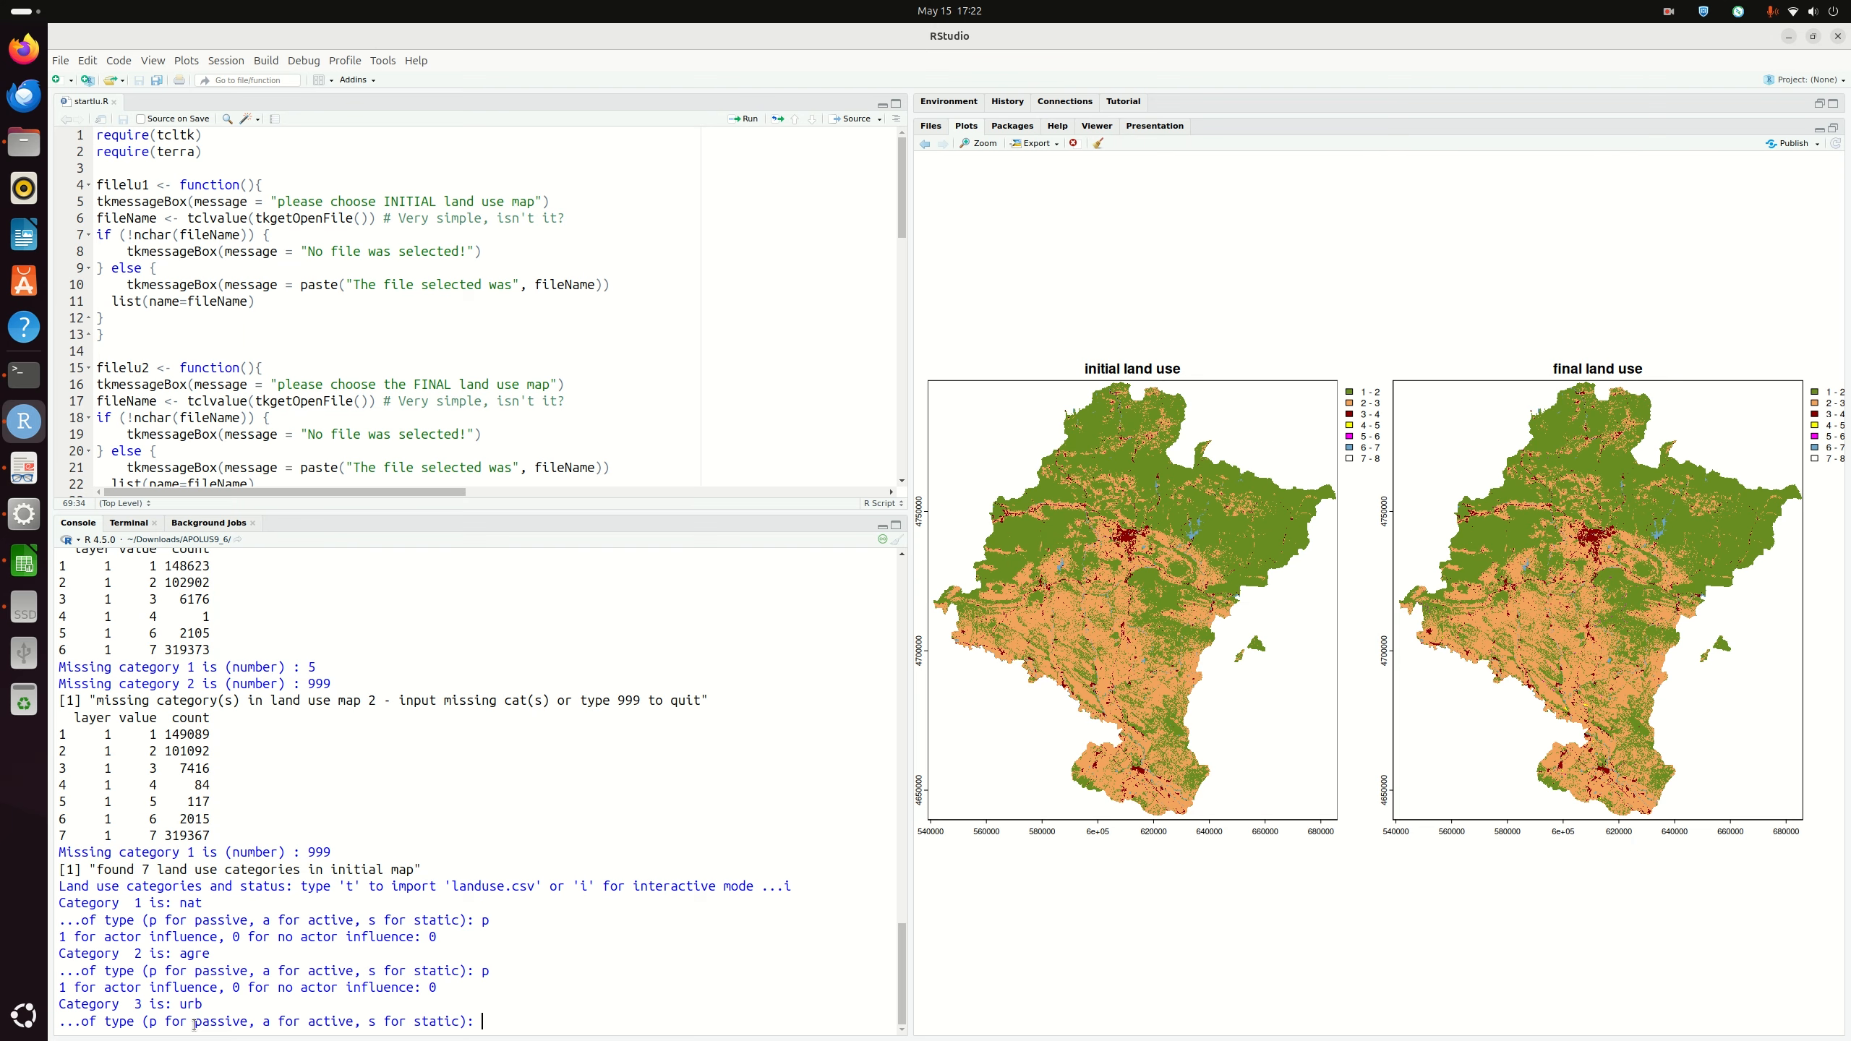
text(a)
key(Return)
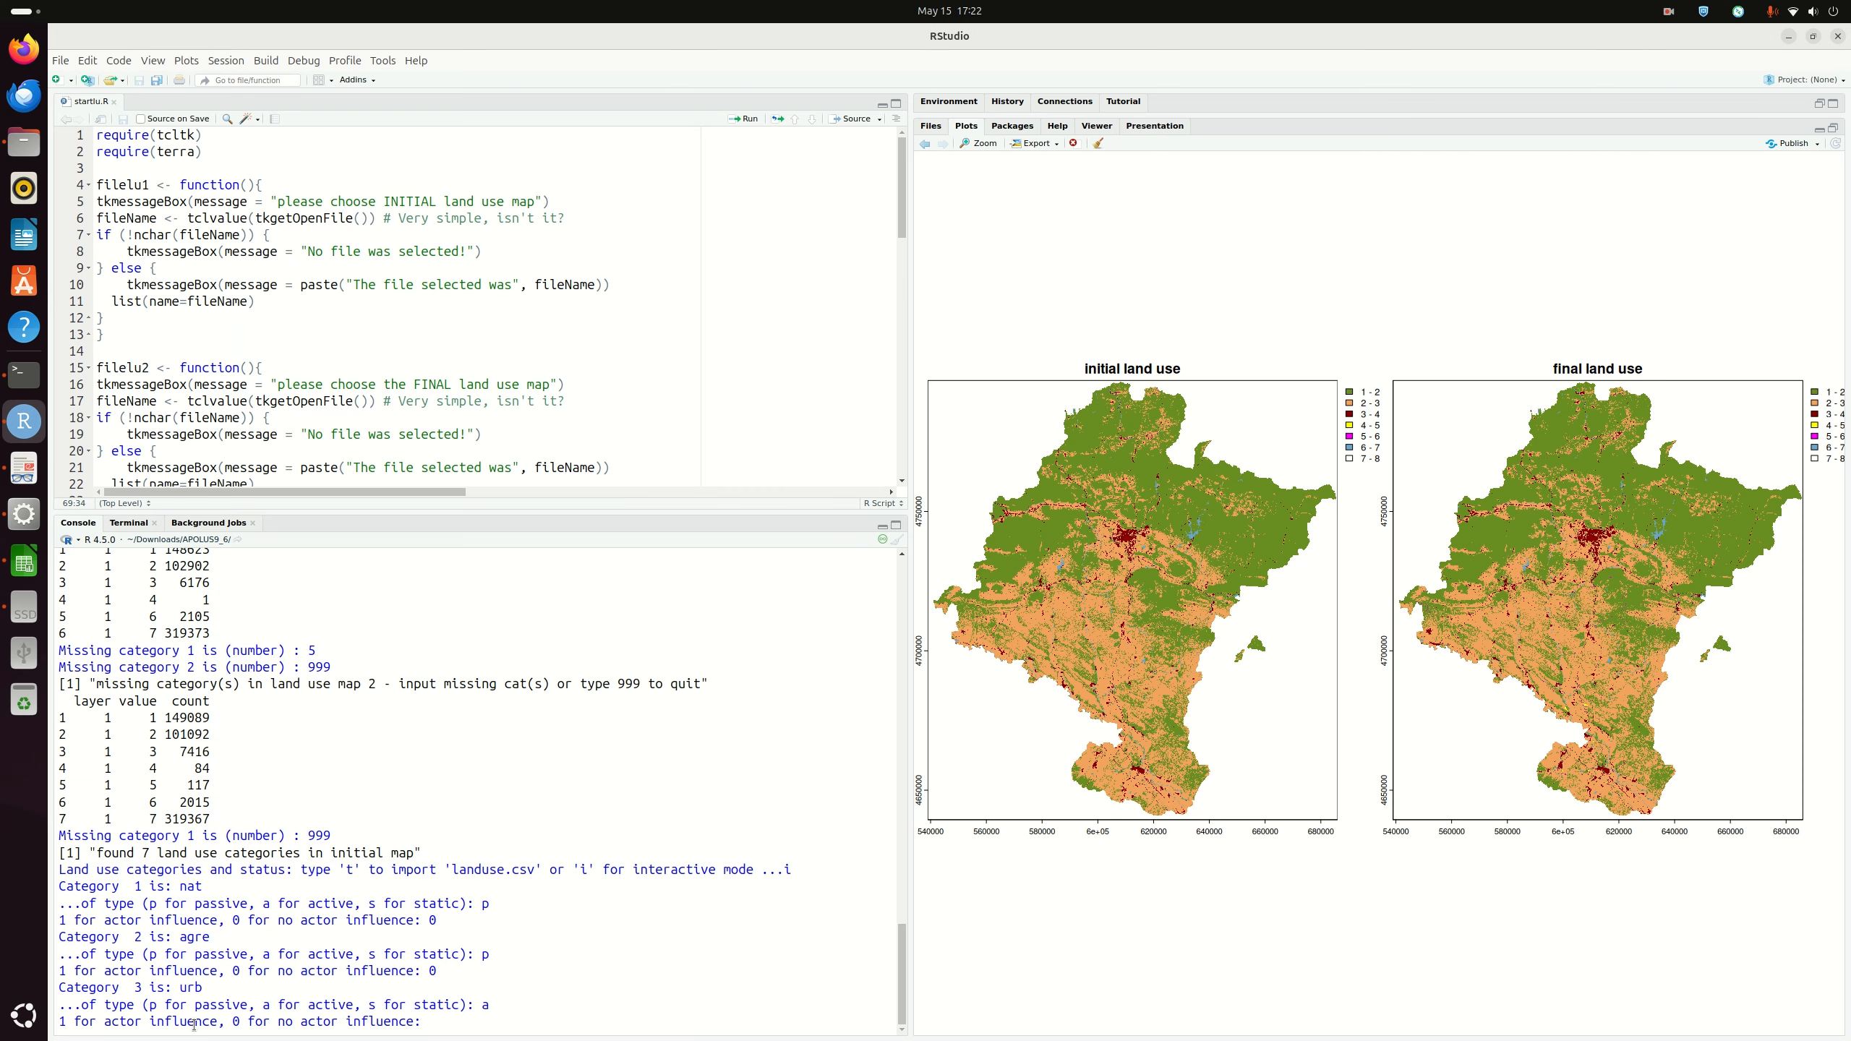
text(0)
key(Return)
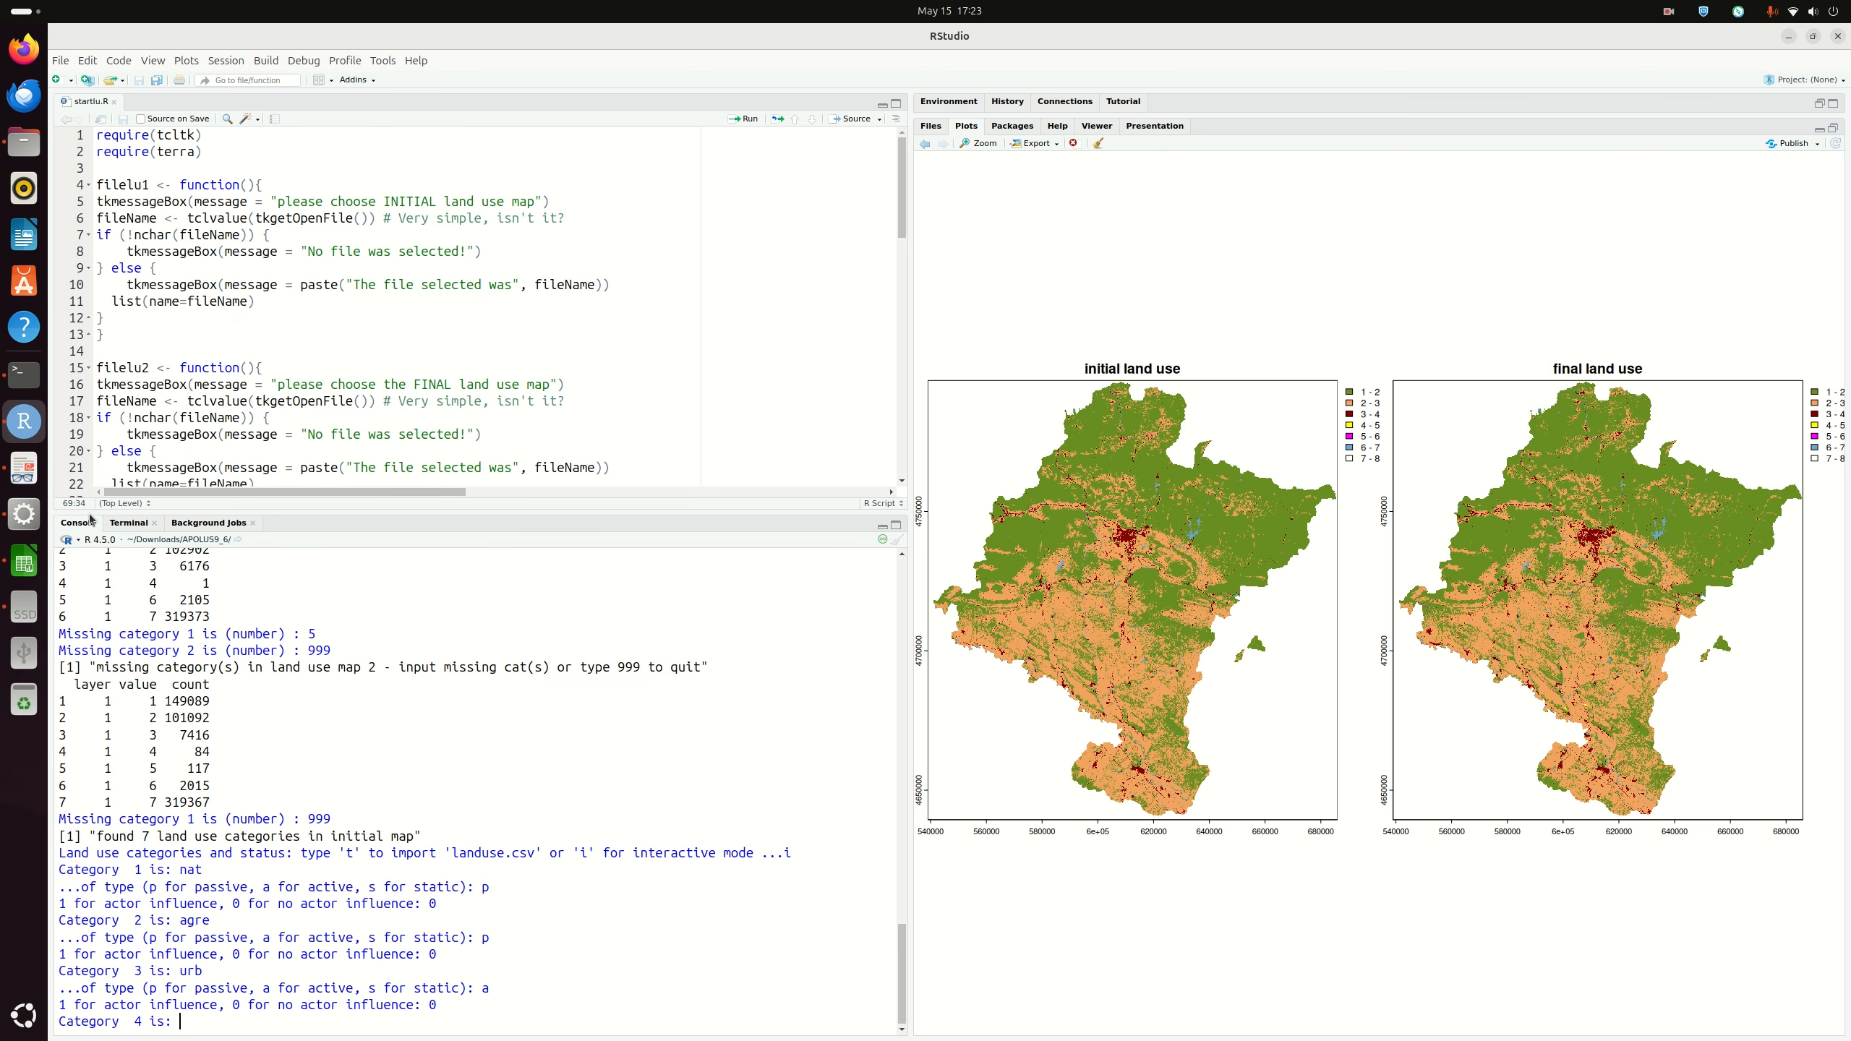
Step: Look up row 5 of landuse.csv in Calc, then type 'solar' as category 4's name
click(24, 562)
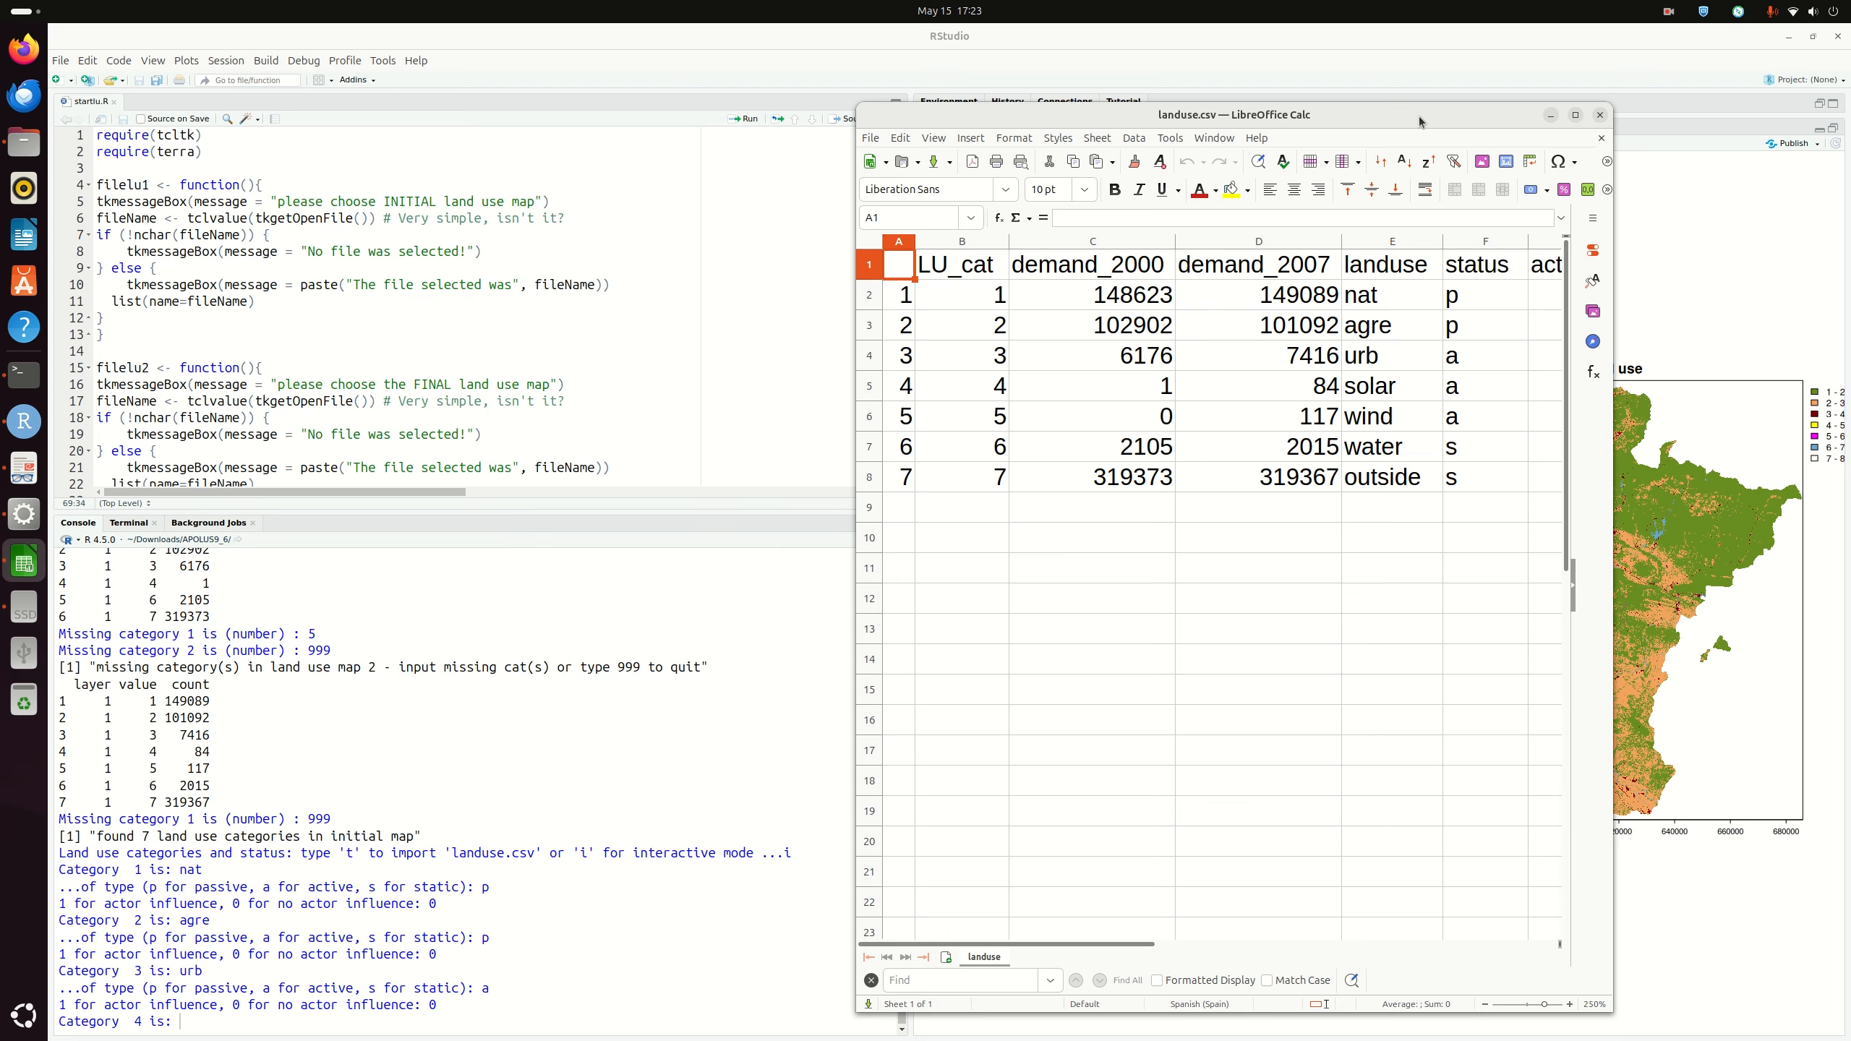
drag(1419, 116, 1335, 102)
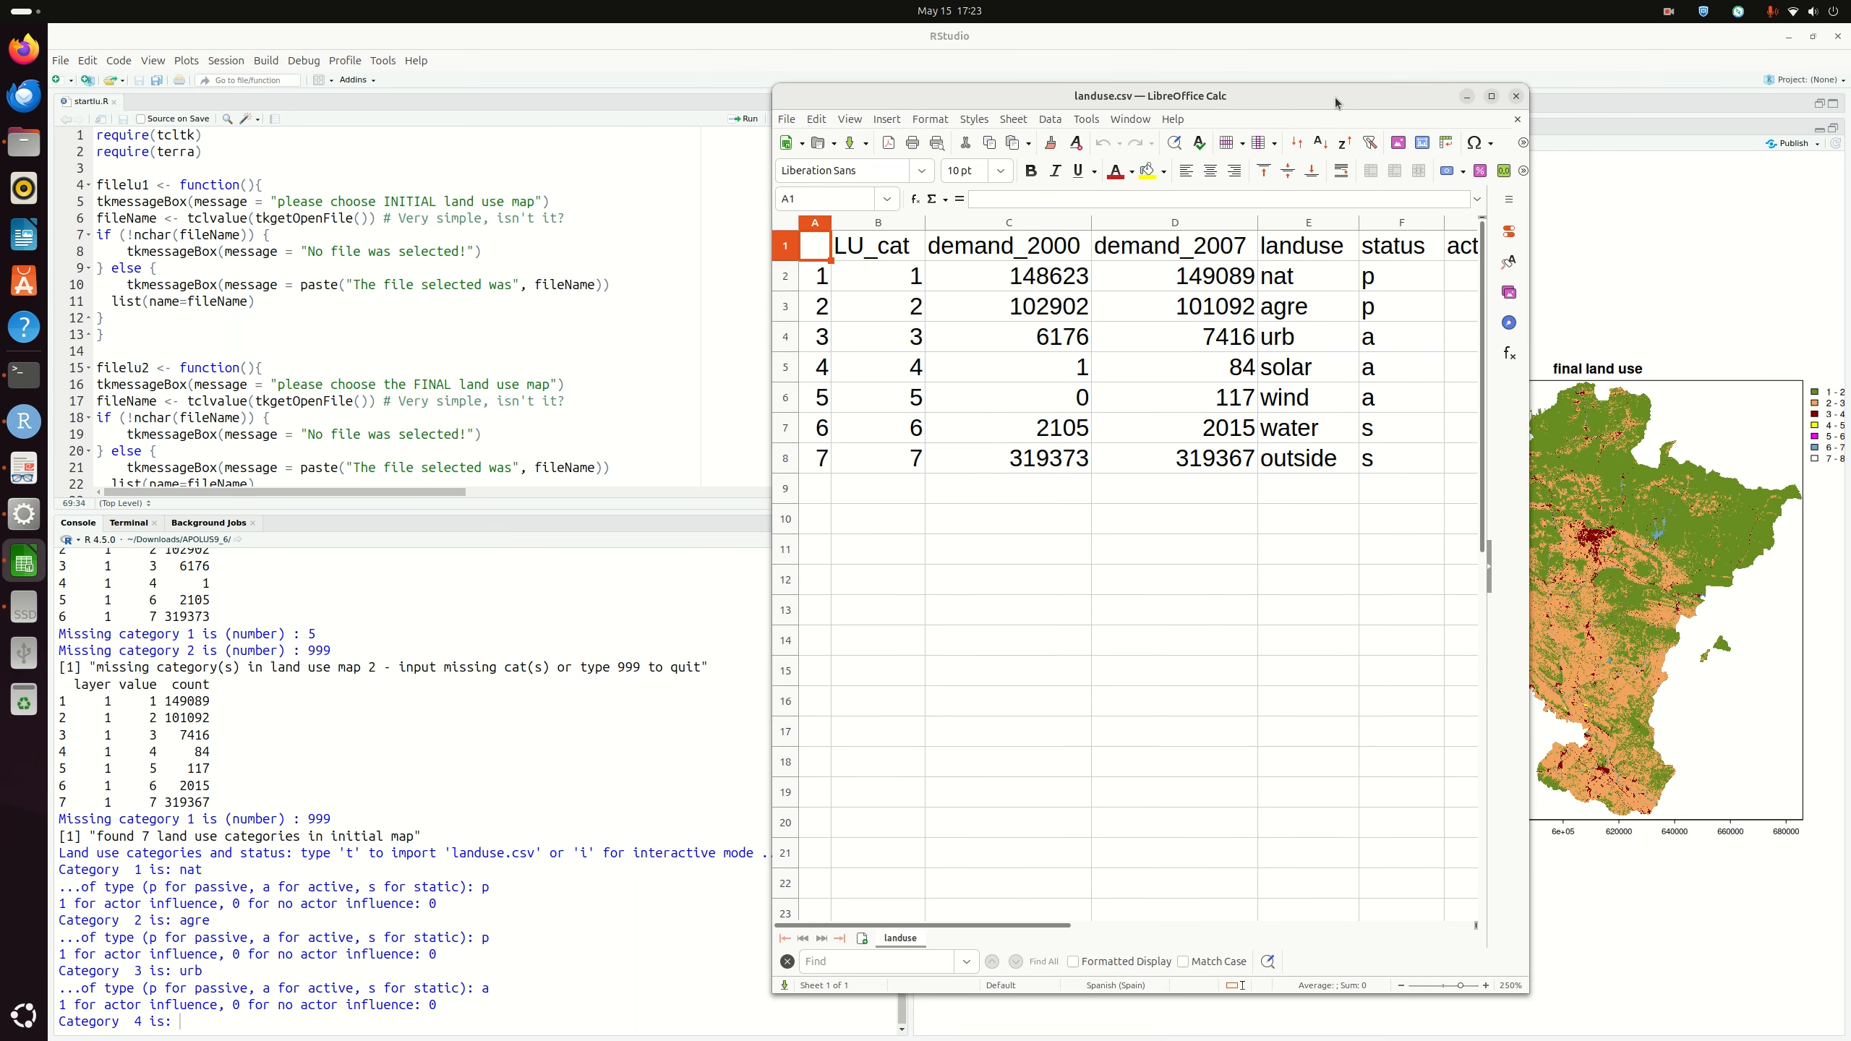
drag(1335, 97, 1340, 86)
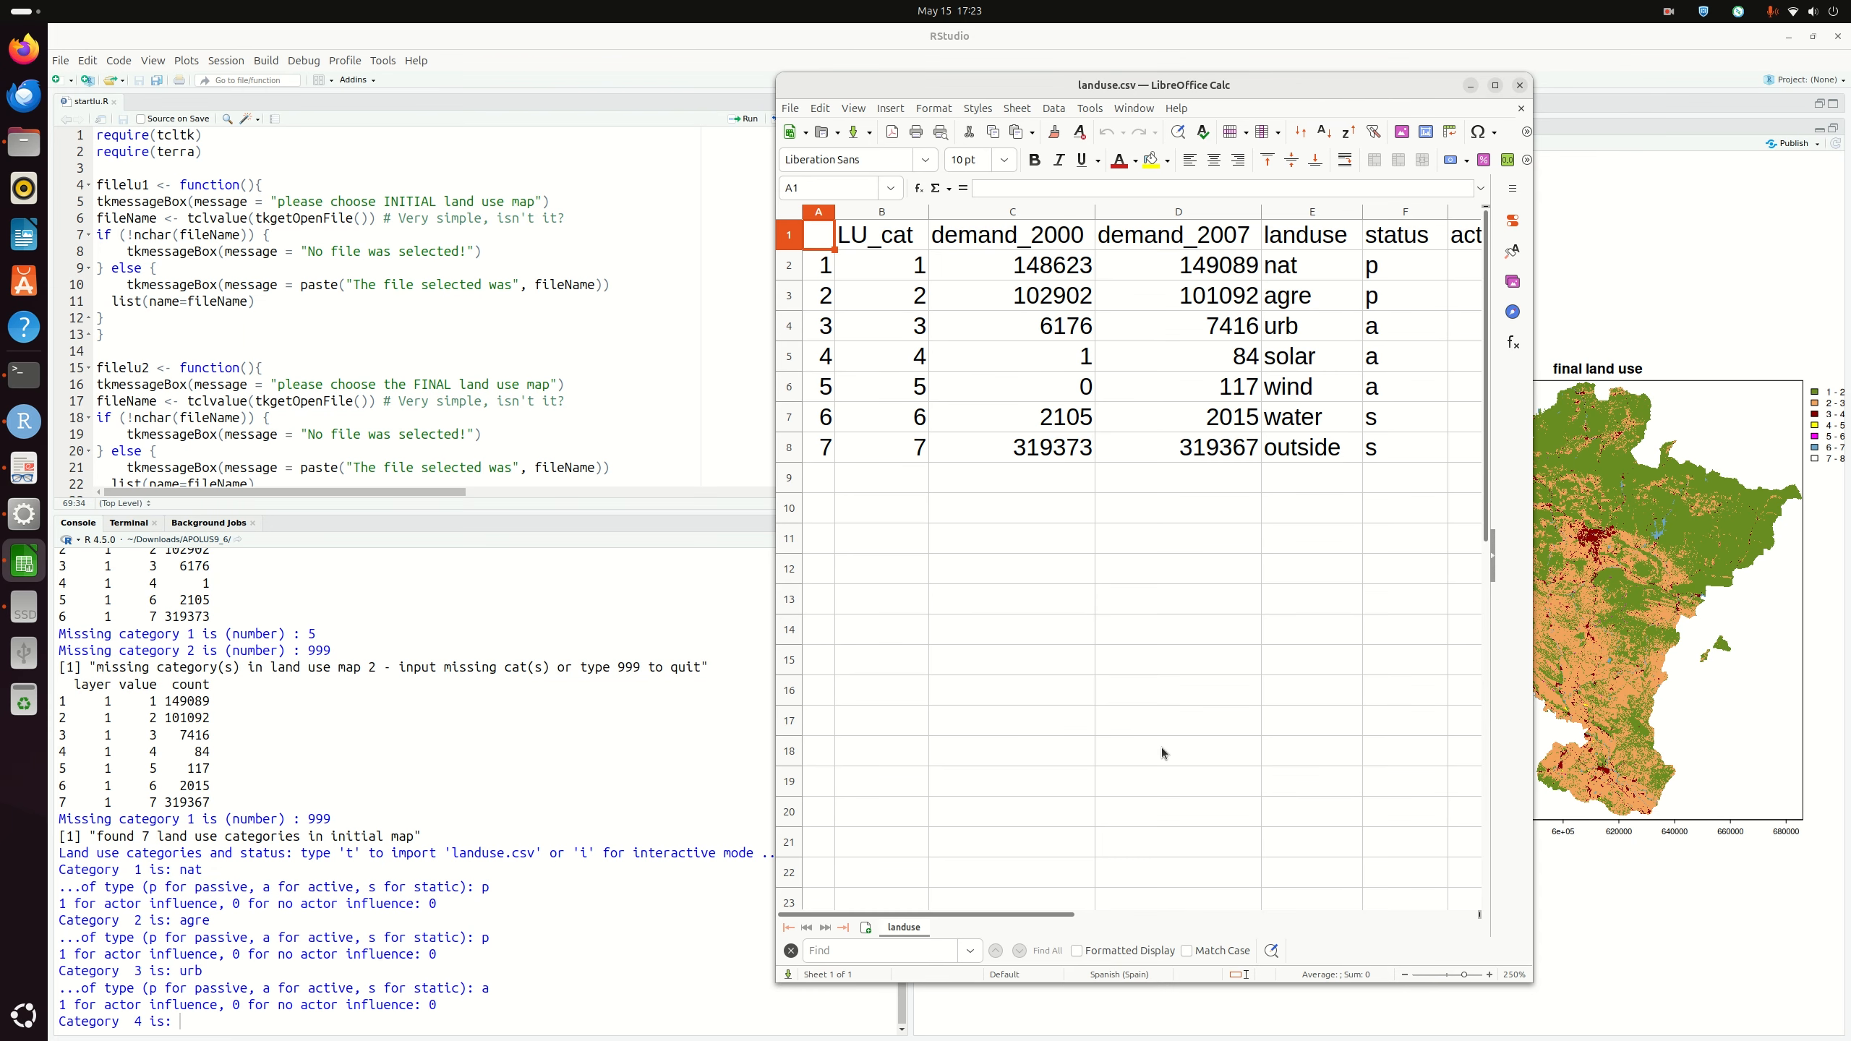
click(278, 1019)
text(solar)
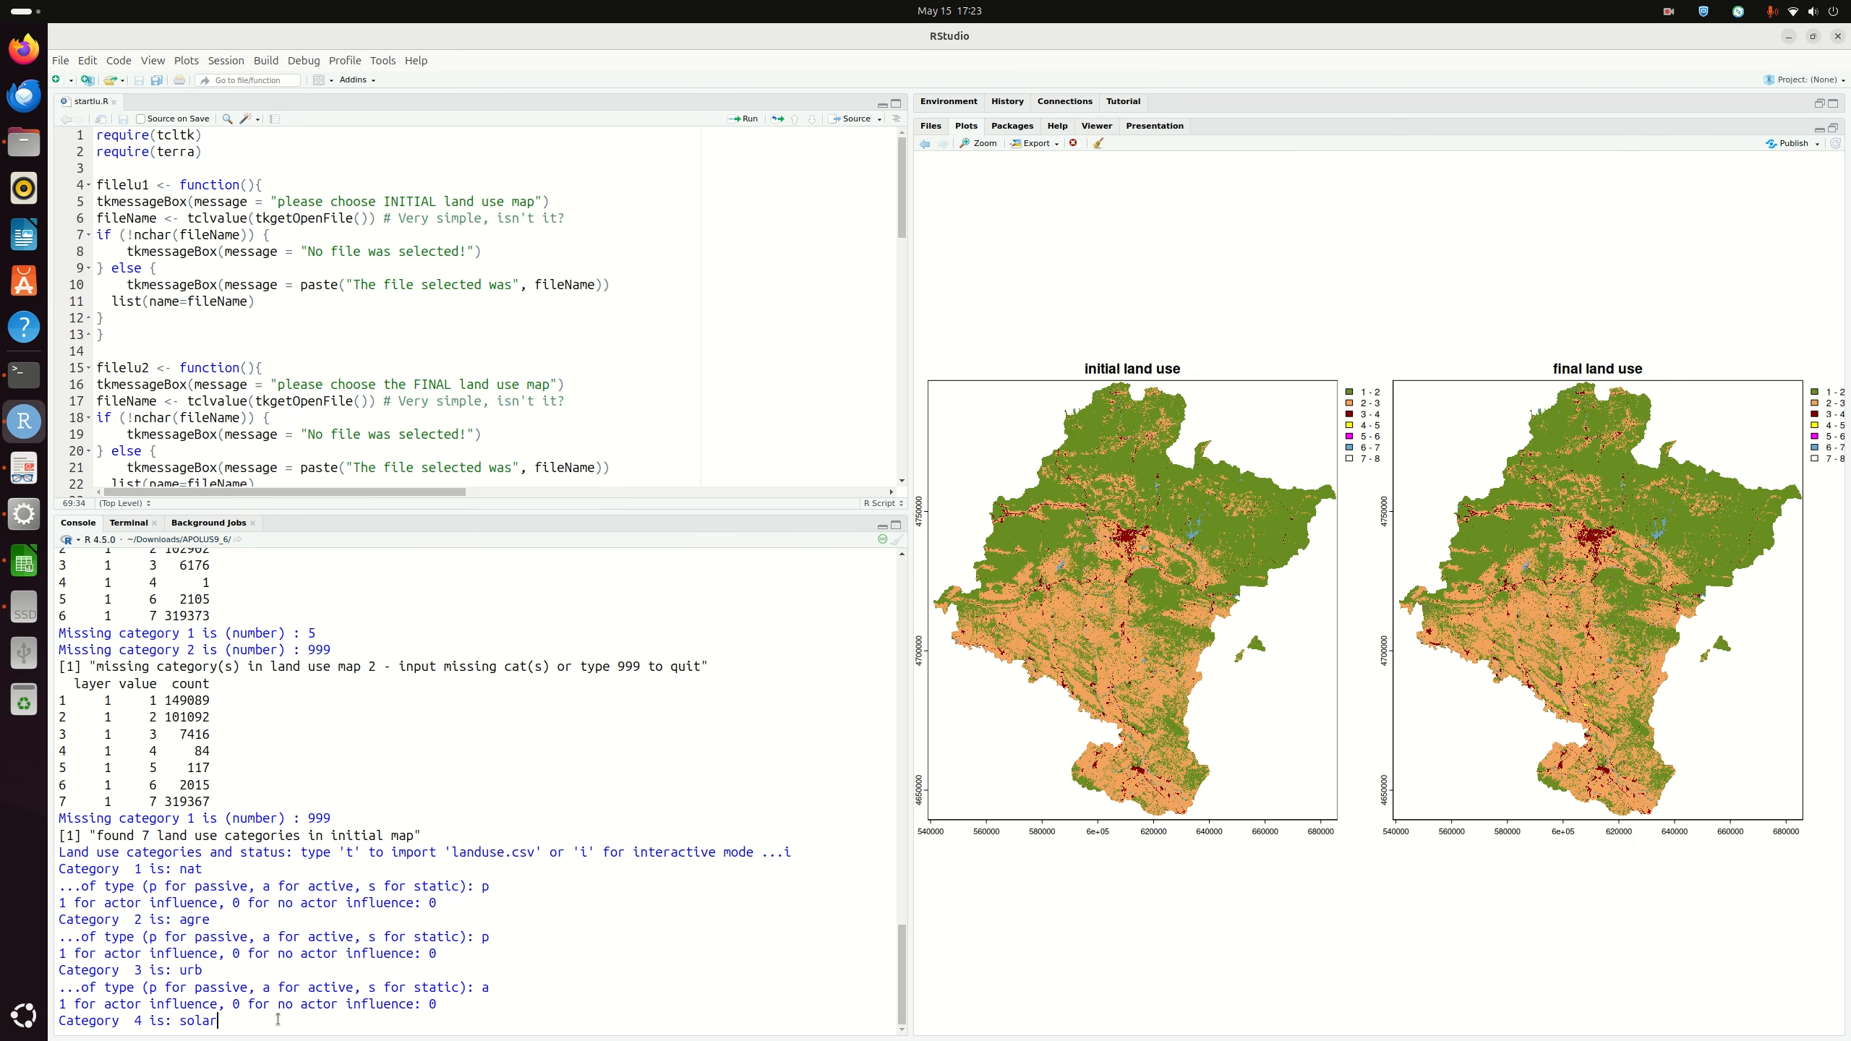
Step: Submit solar as category 4, active, with actor influence 1
key(Return)
text(a)
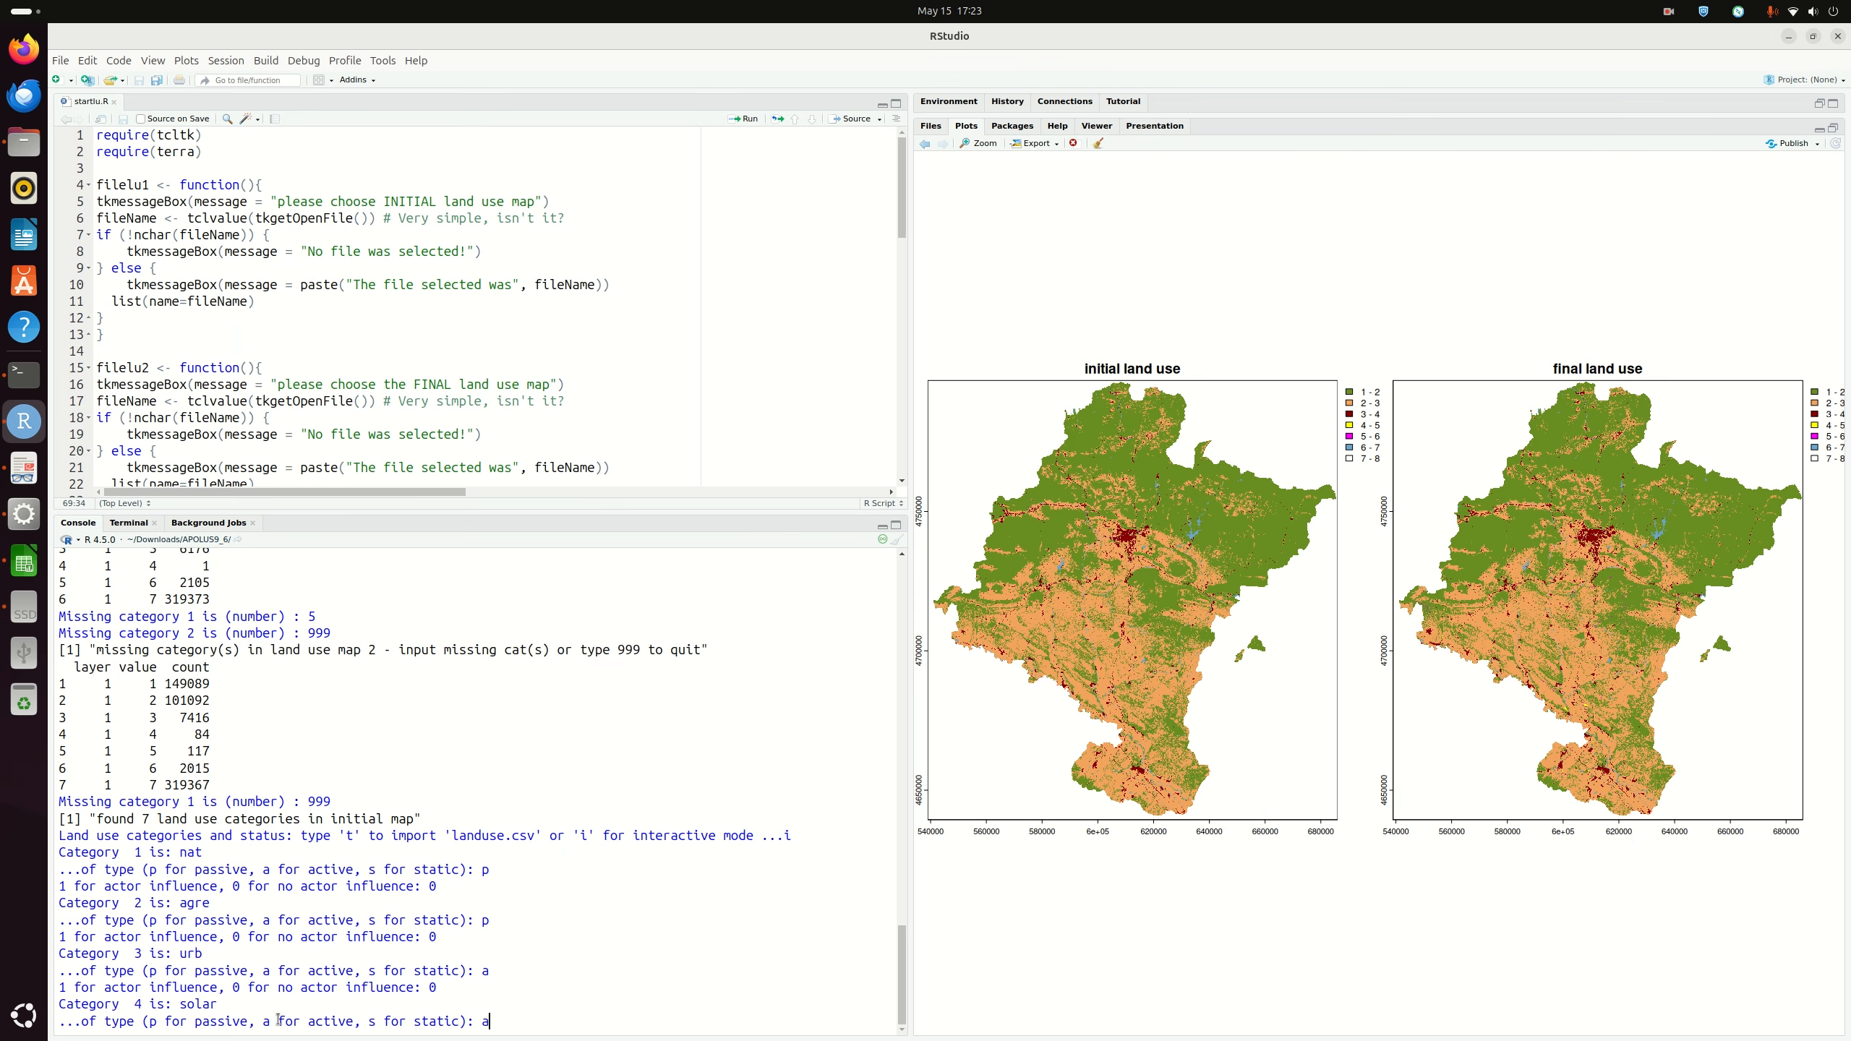
key(Return)
text(1)
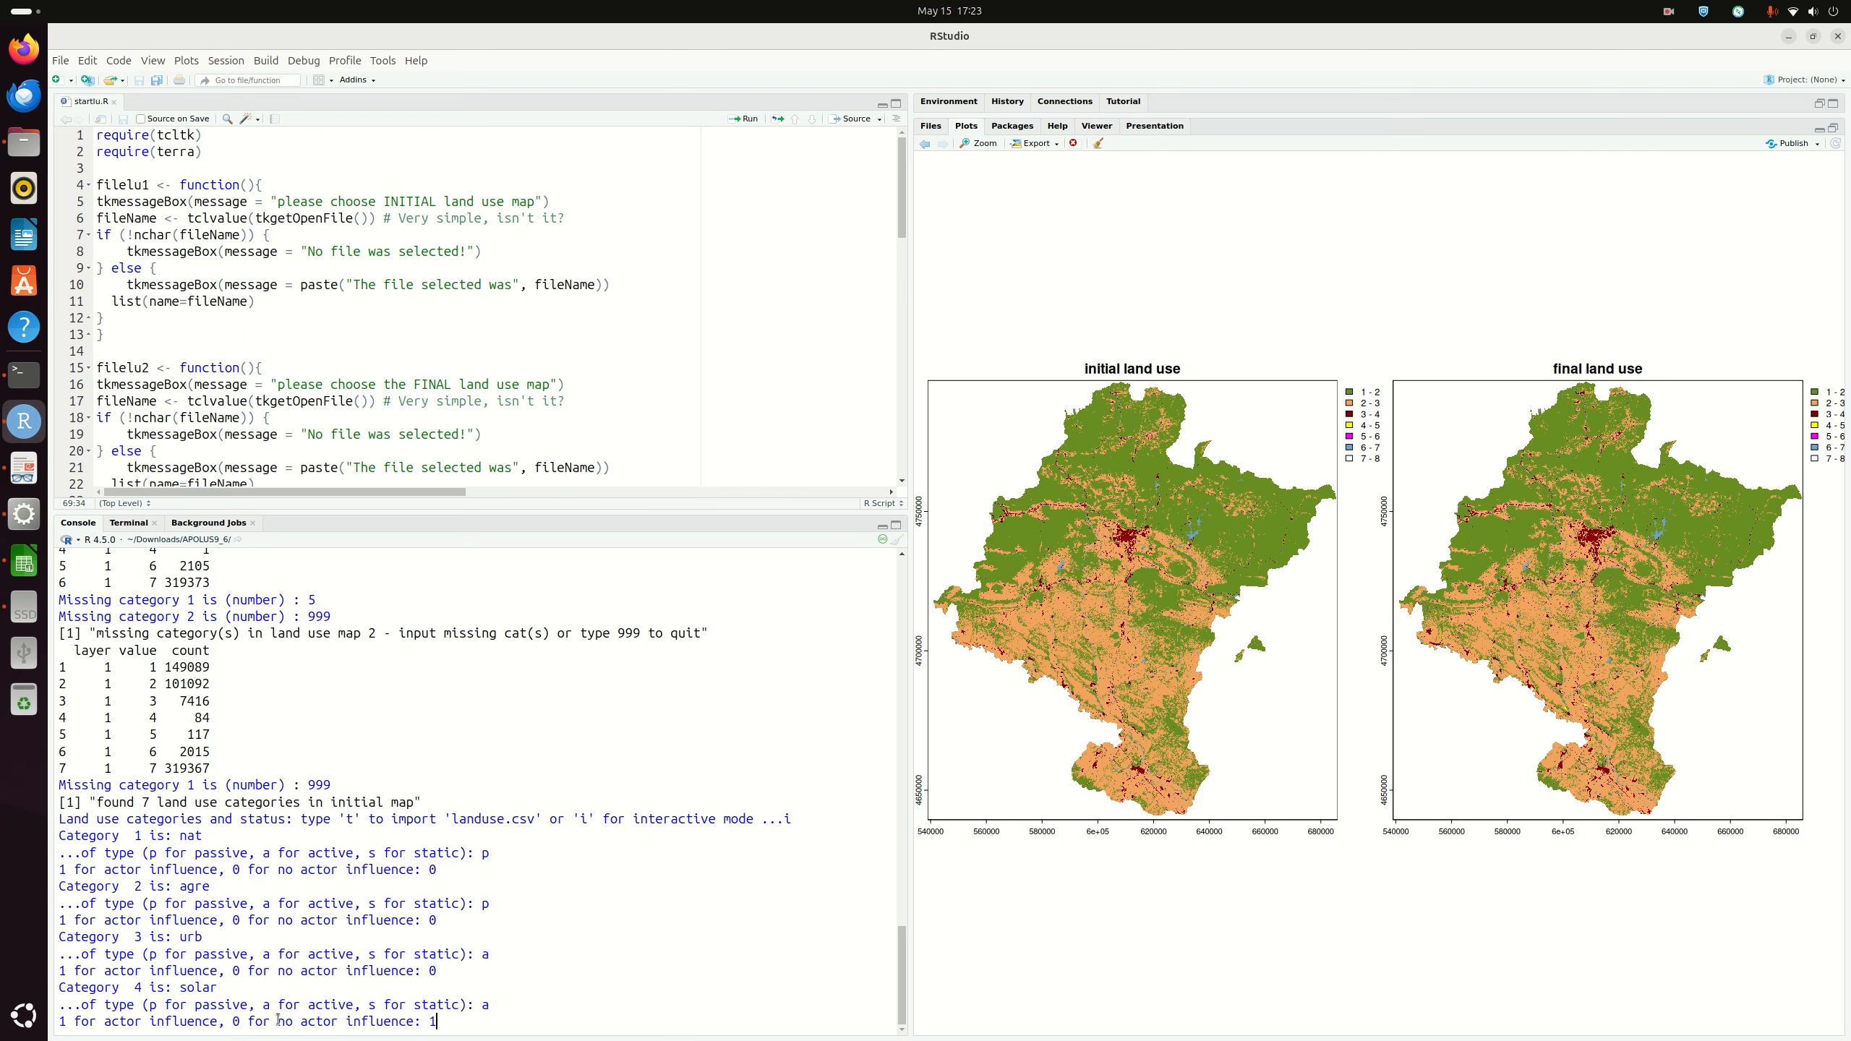
key(Return)
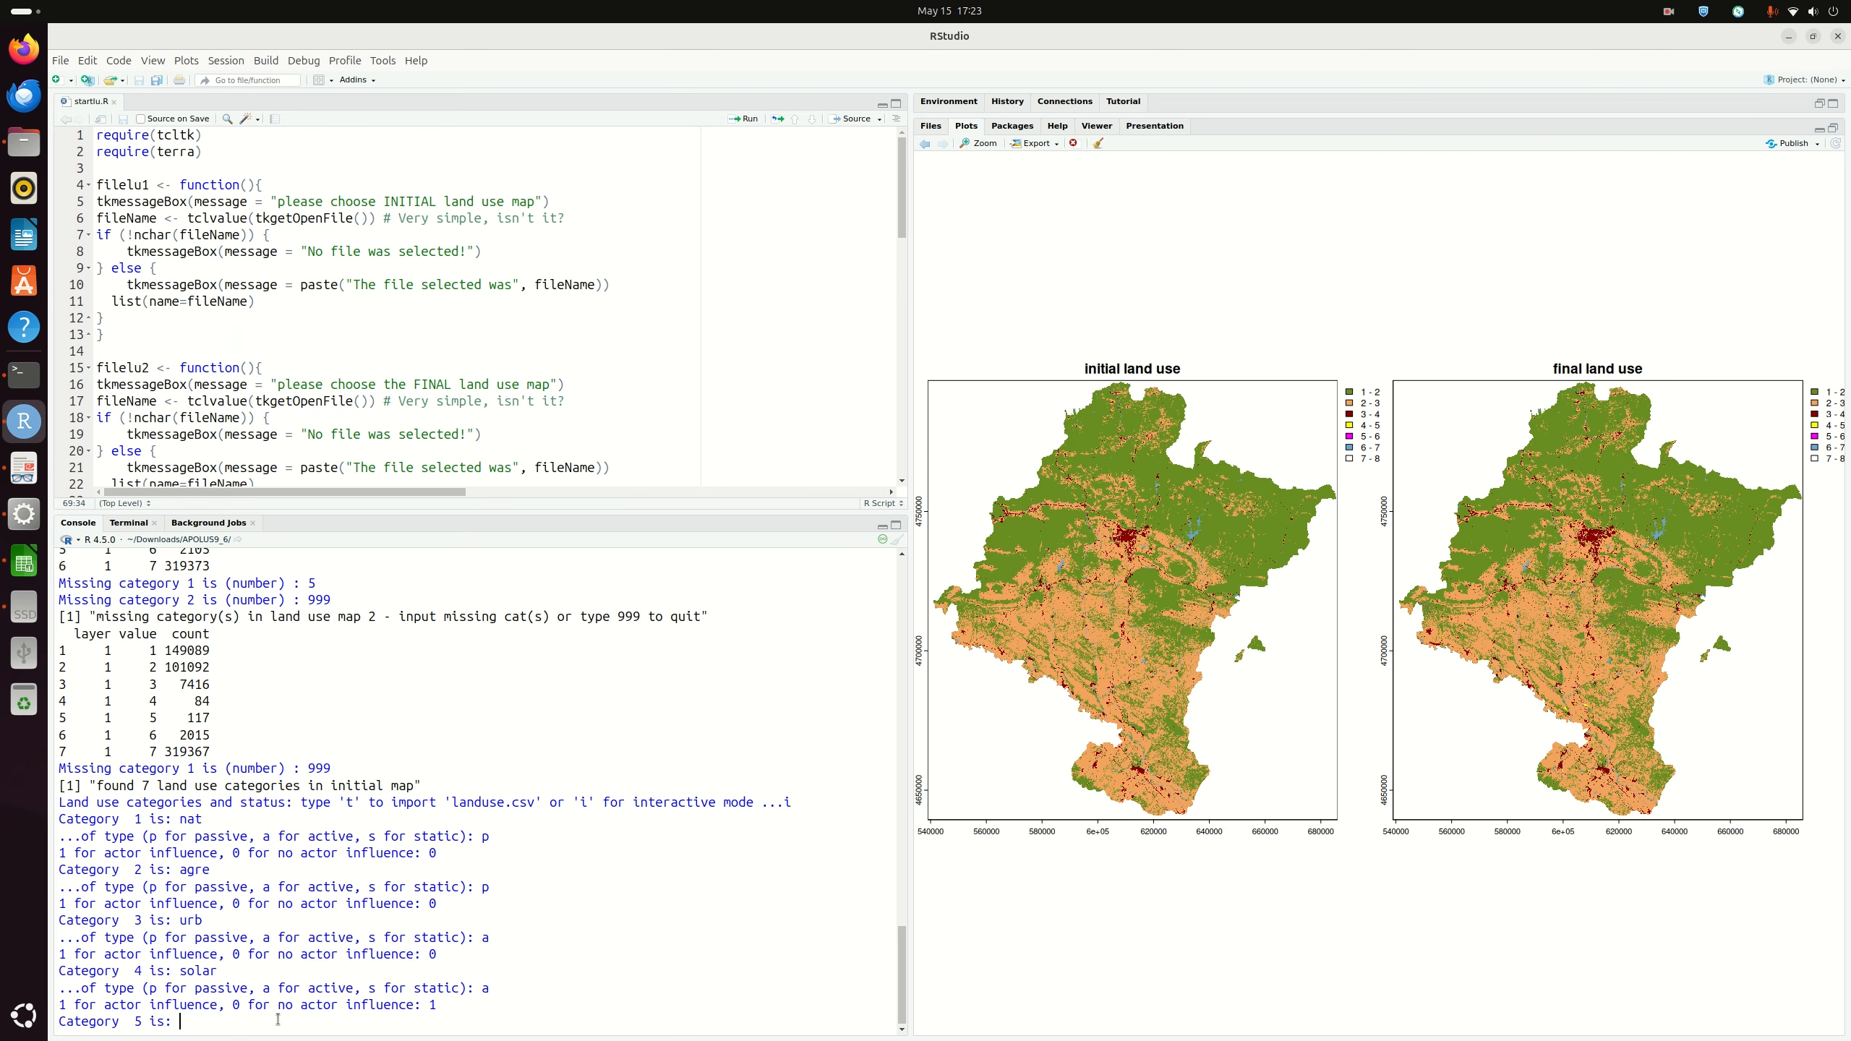
Step: After checking the table, enter category 5 wind as active with actor influence 0
click(24, 562)
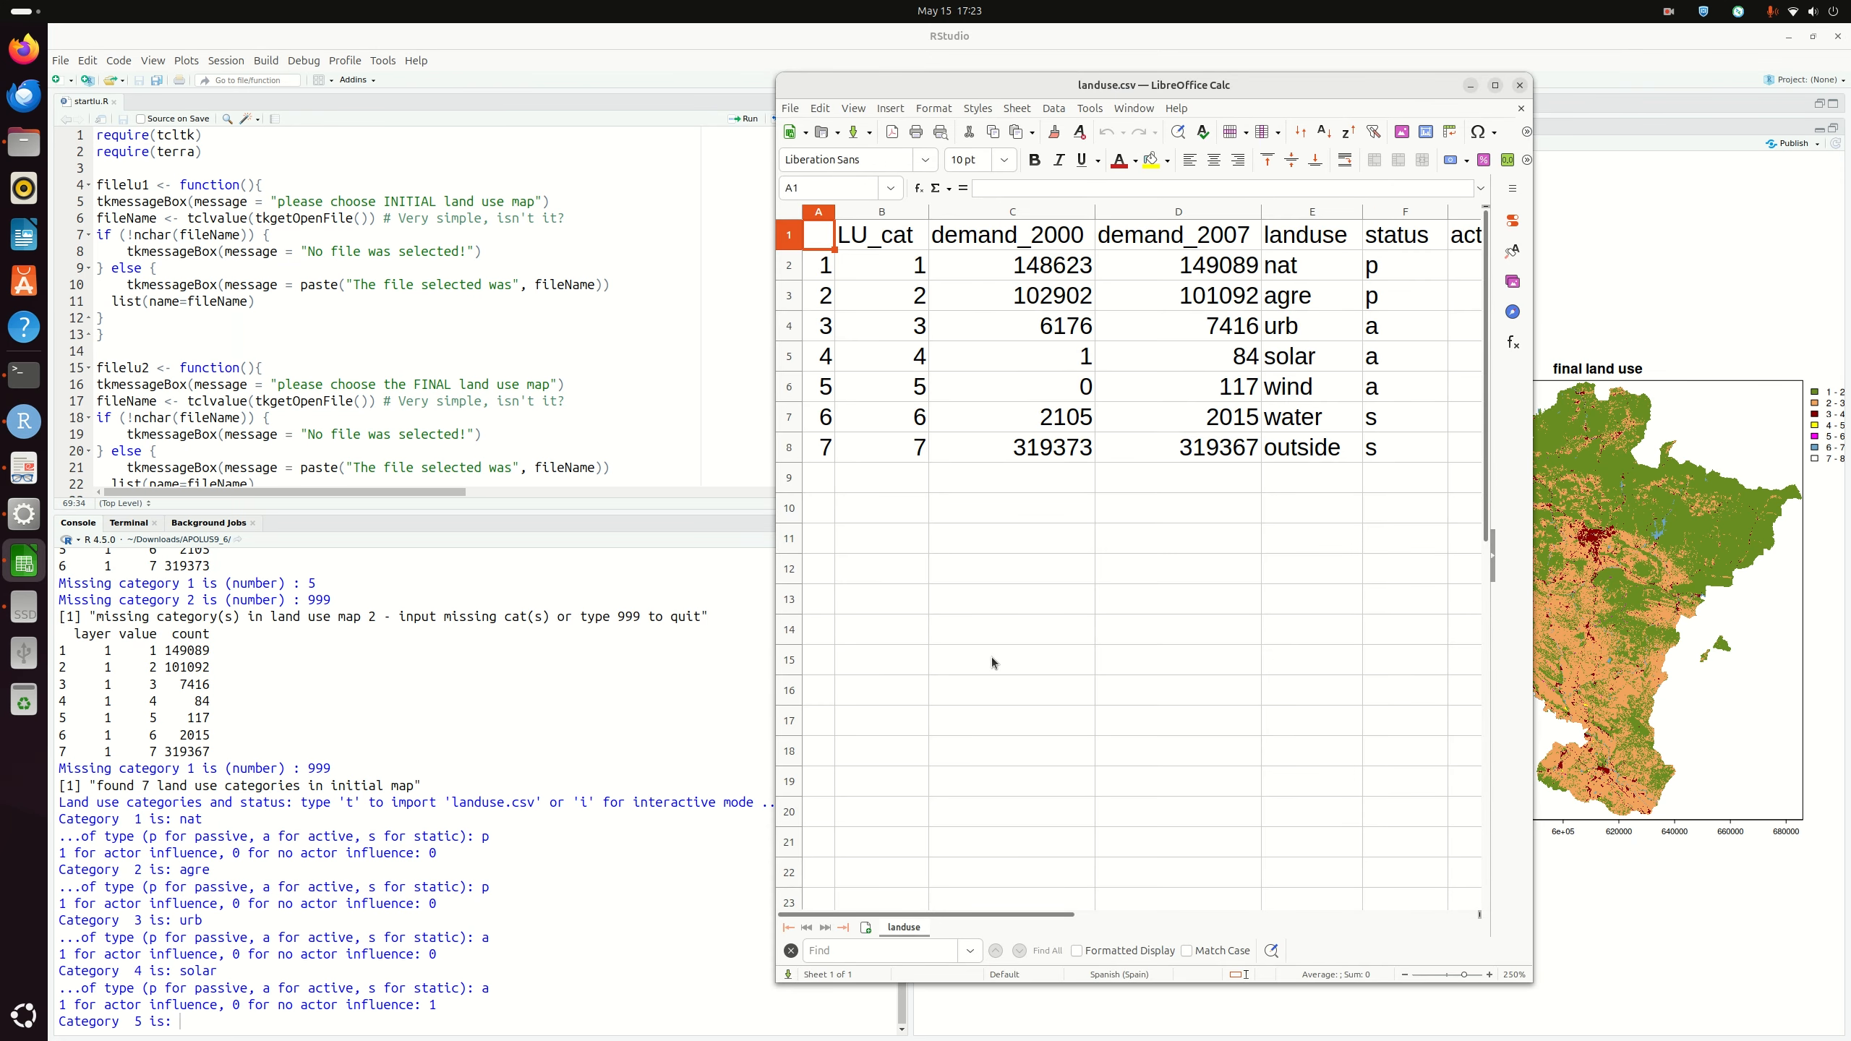
click(180, 1031)
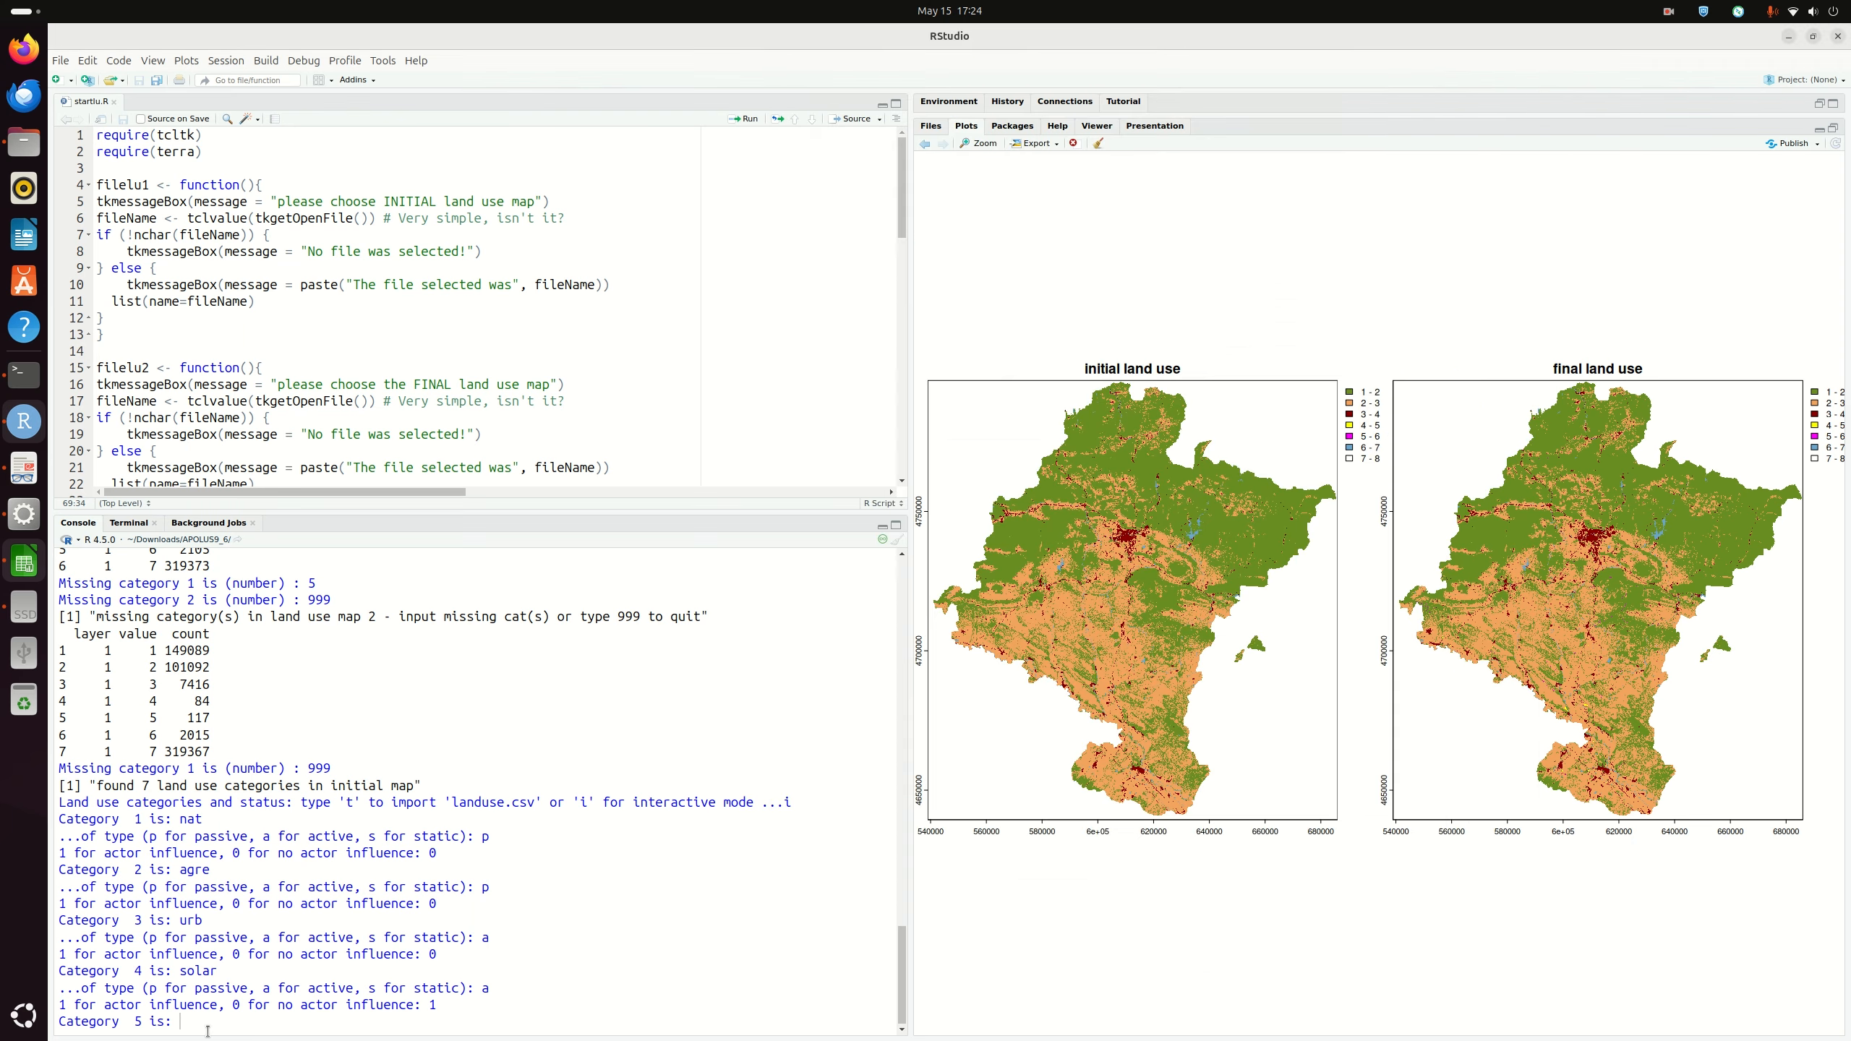
text(wind)
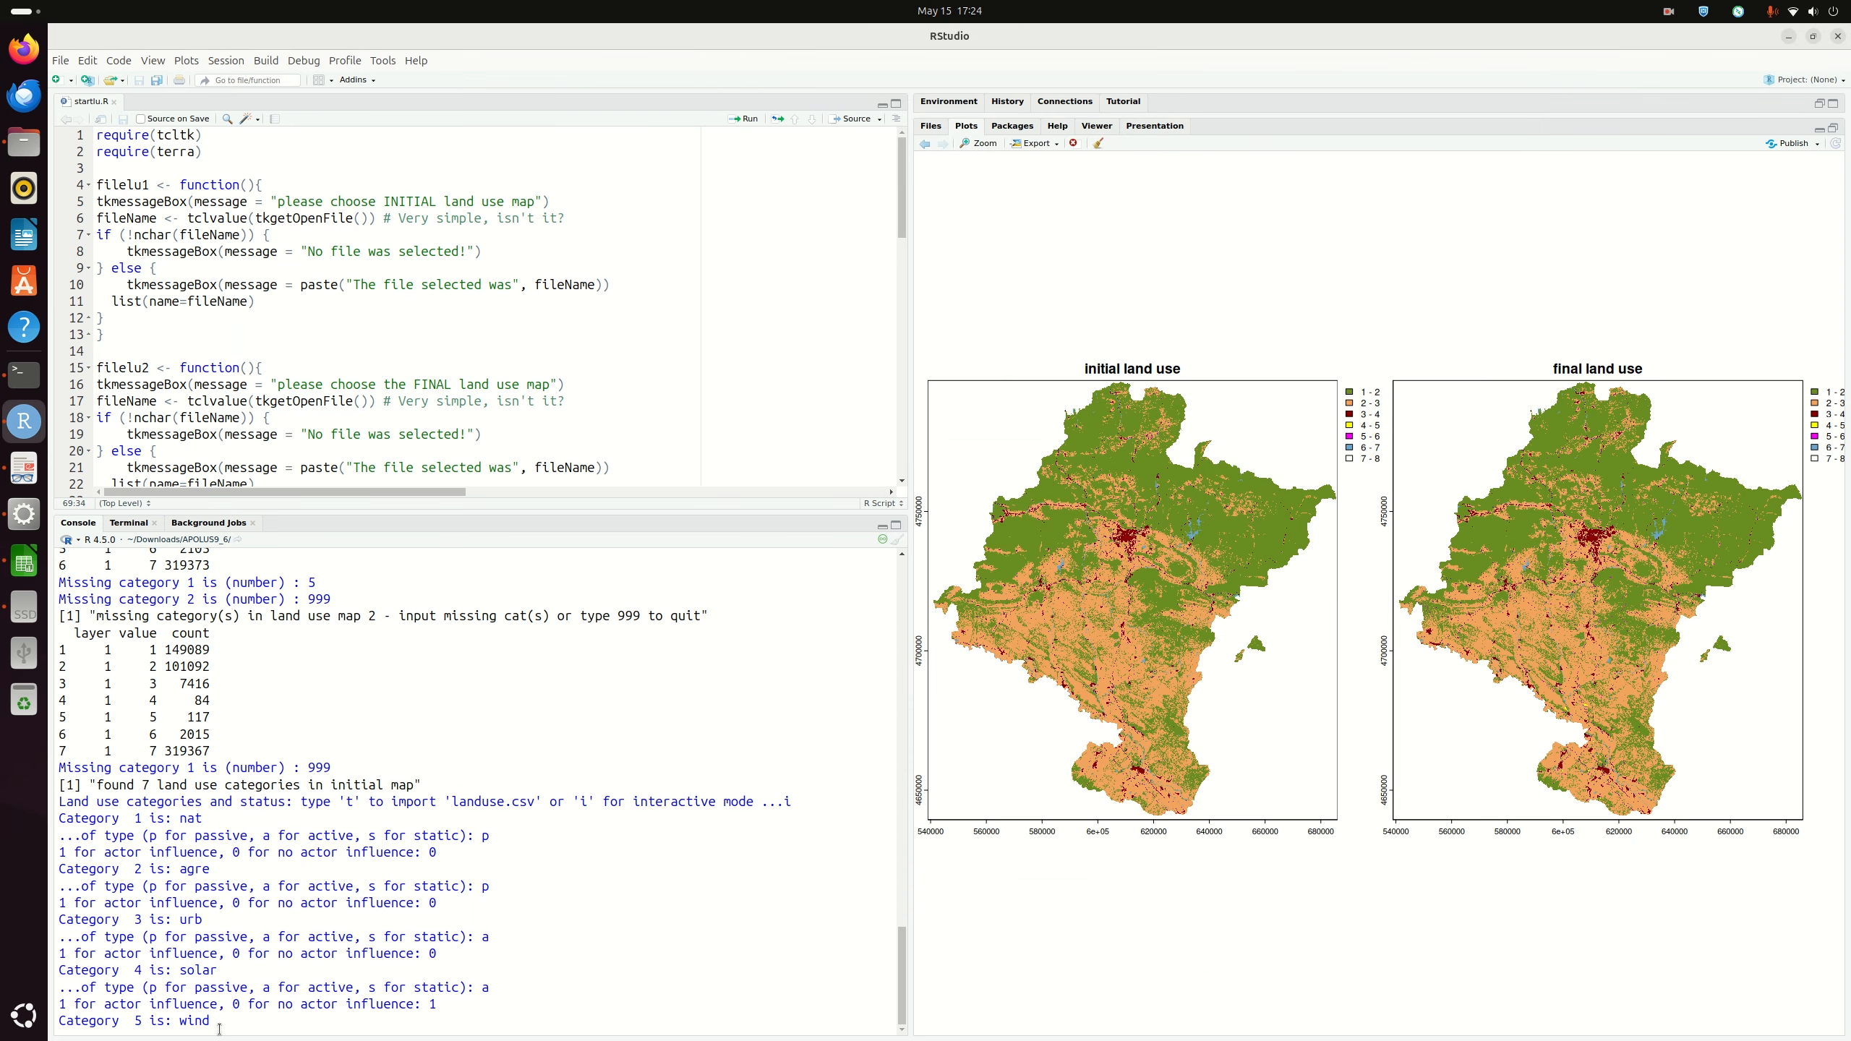
key(Return)
text(a)
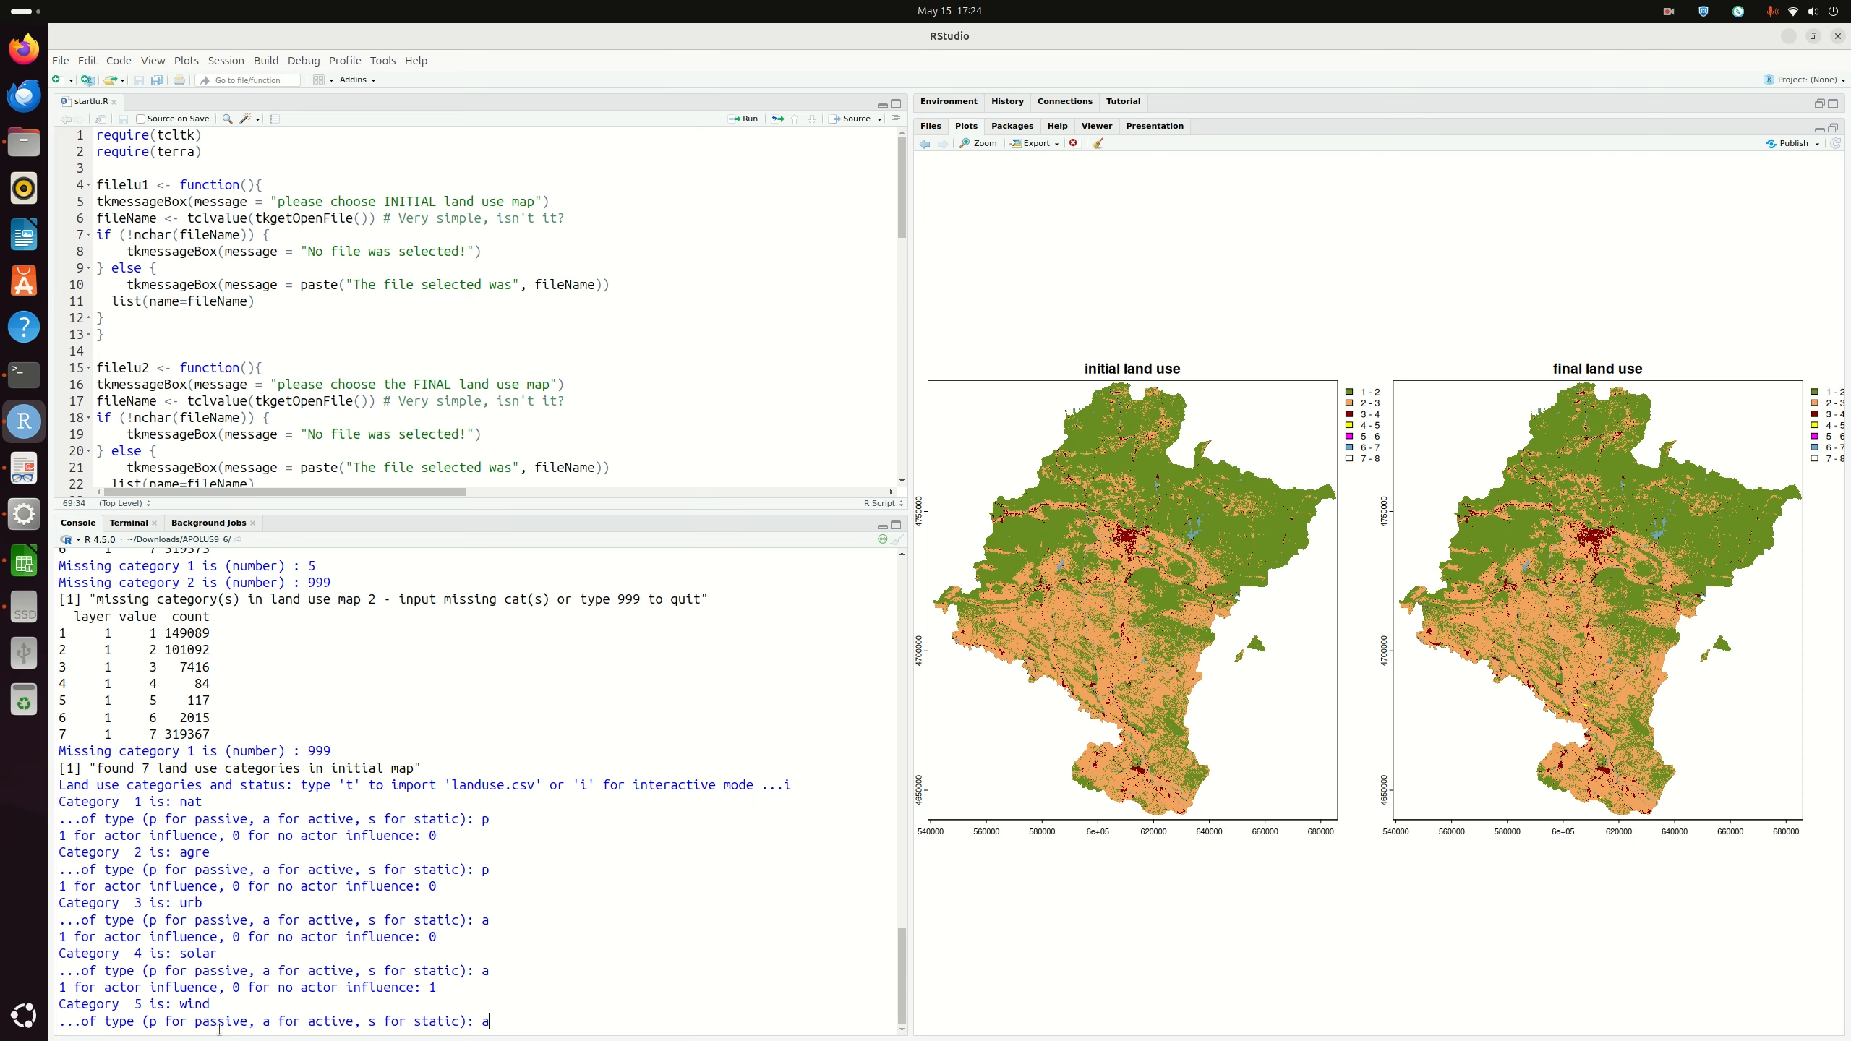
key(Return)
text(0 for no actor influence: 0)
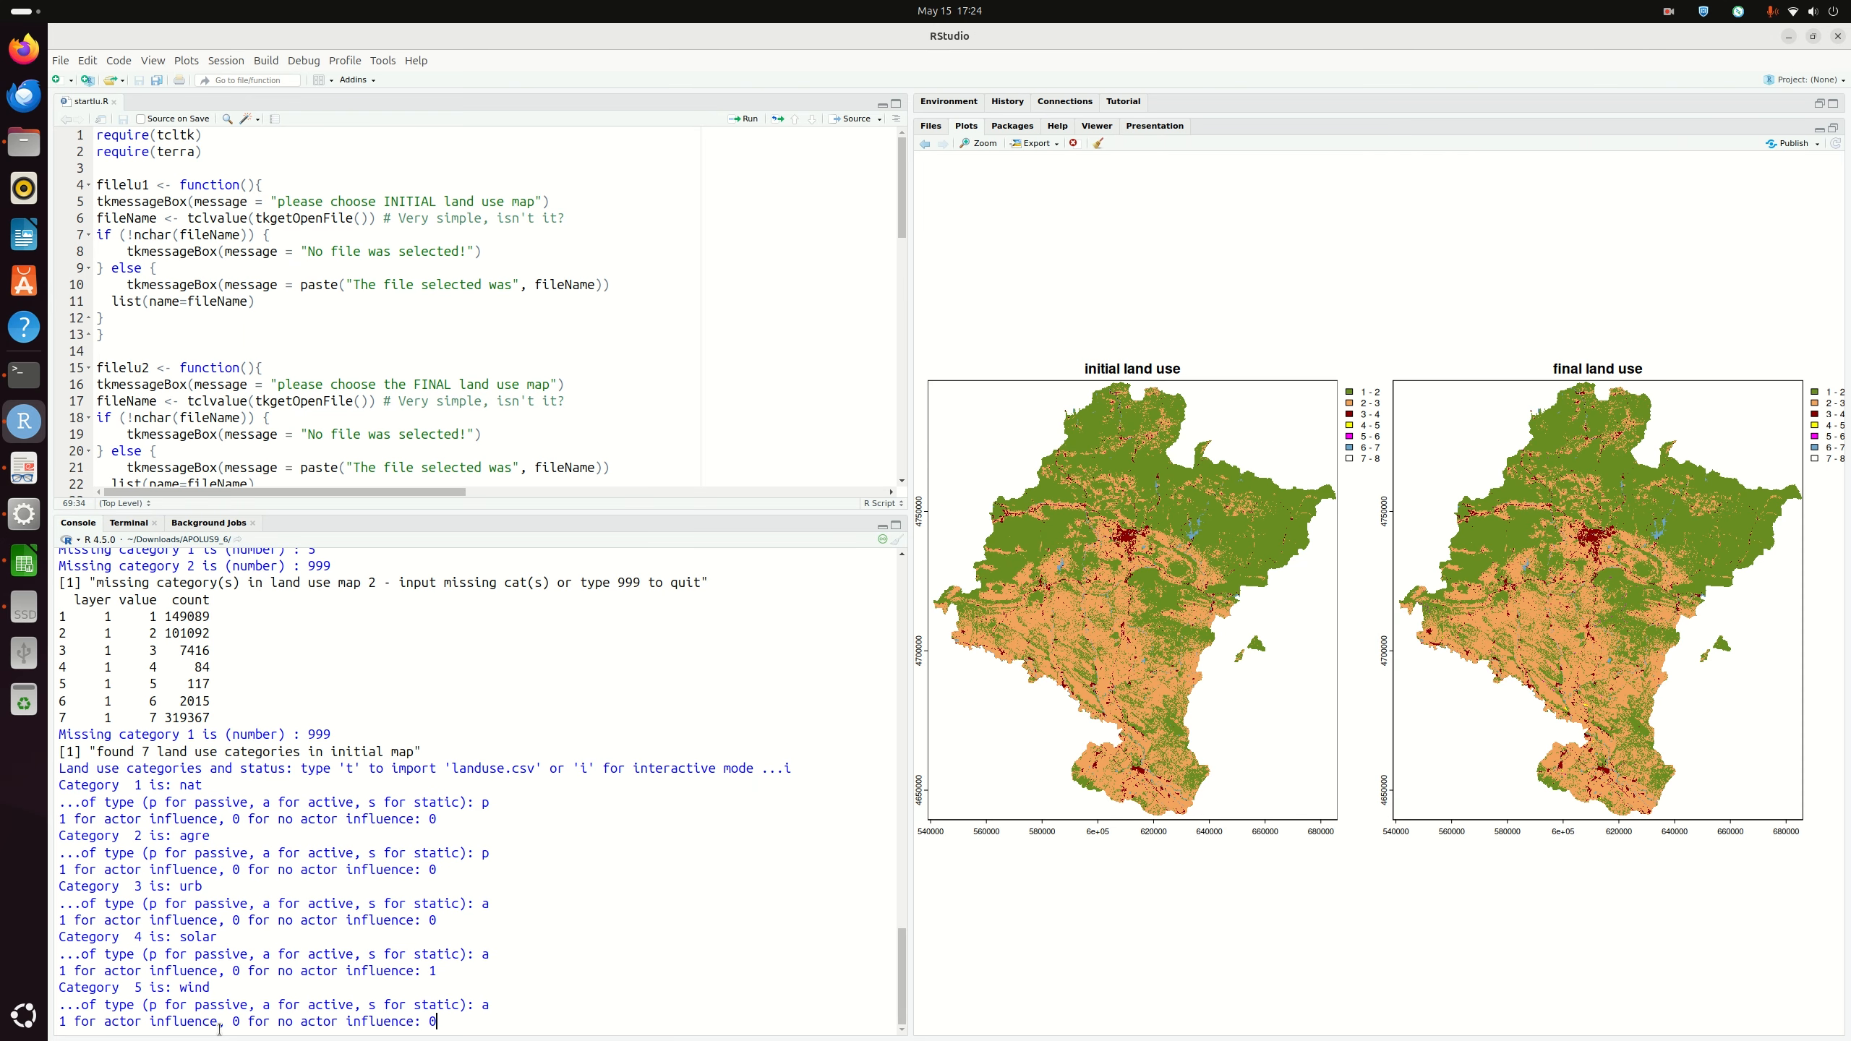
key(Return)
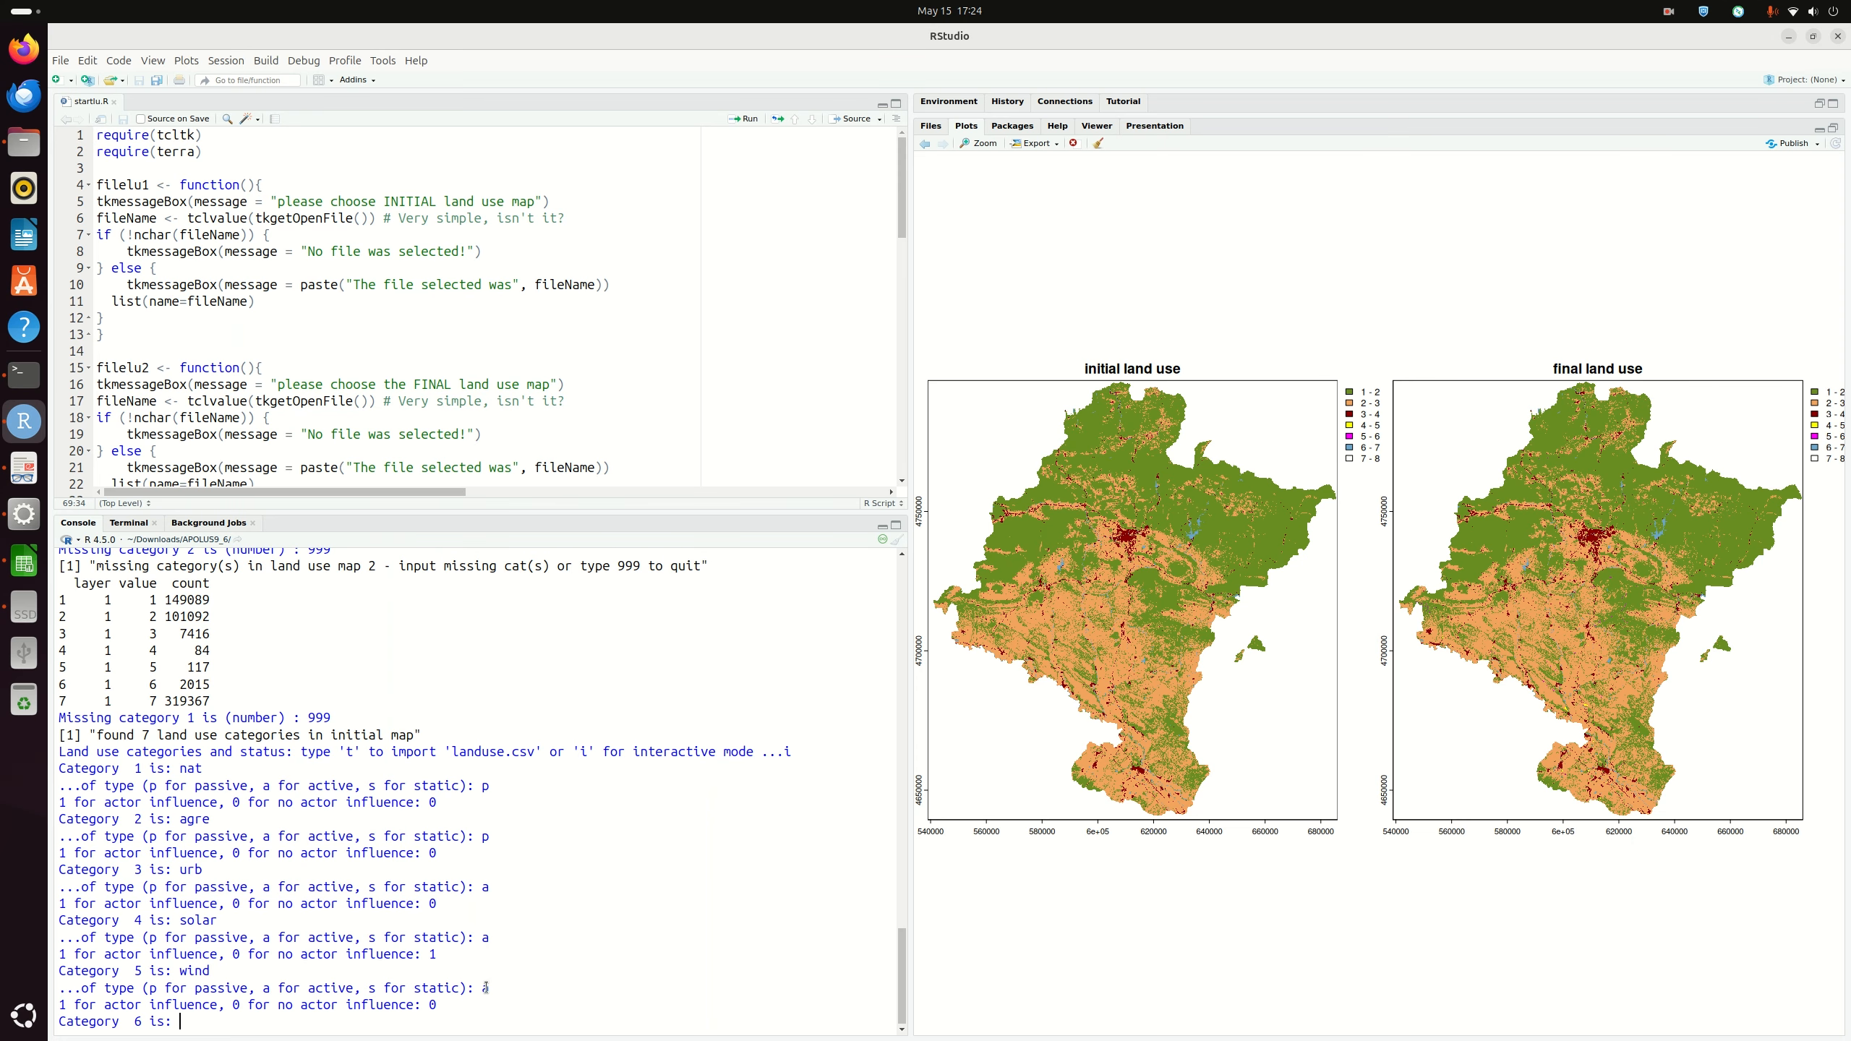
click(24, 561)
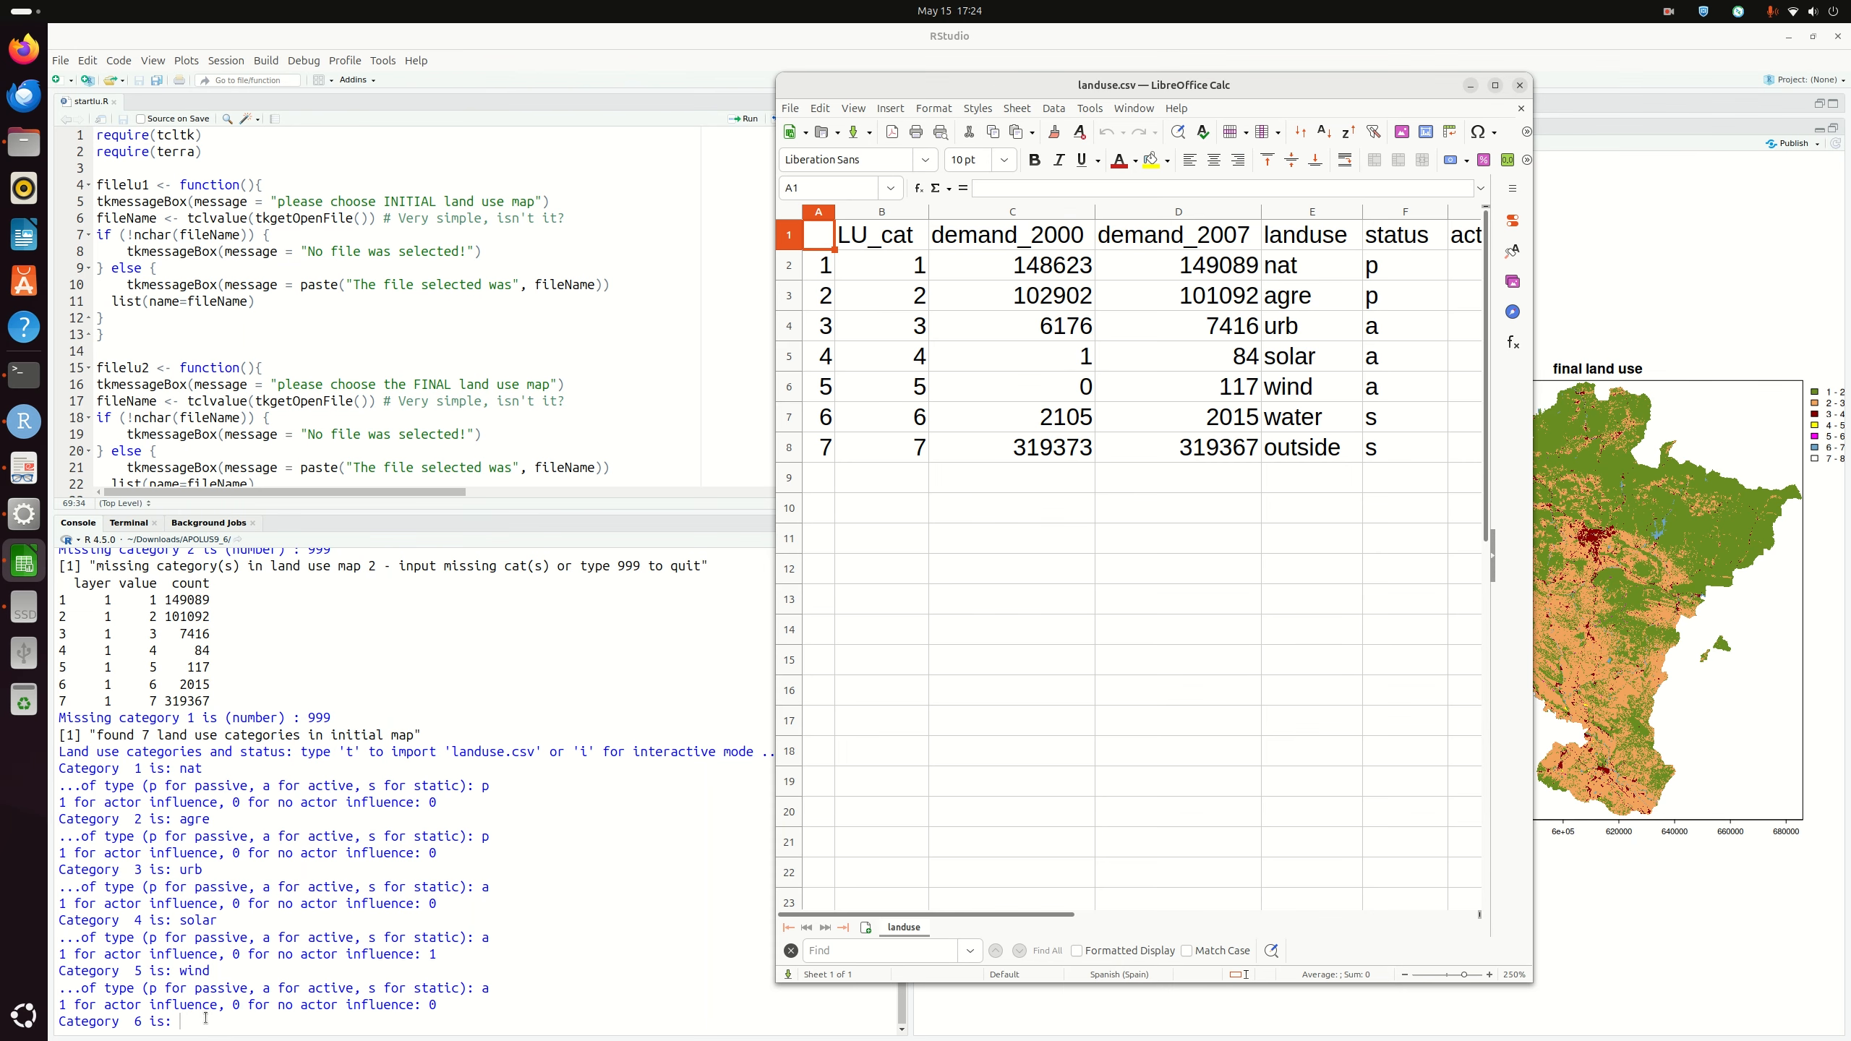
click(237, 1027)
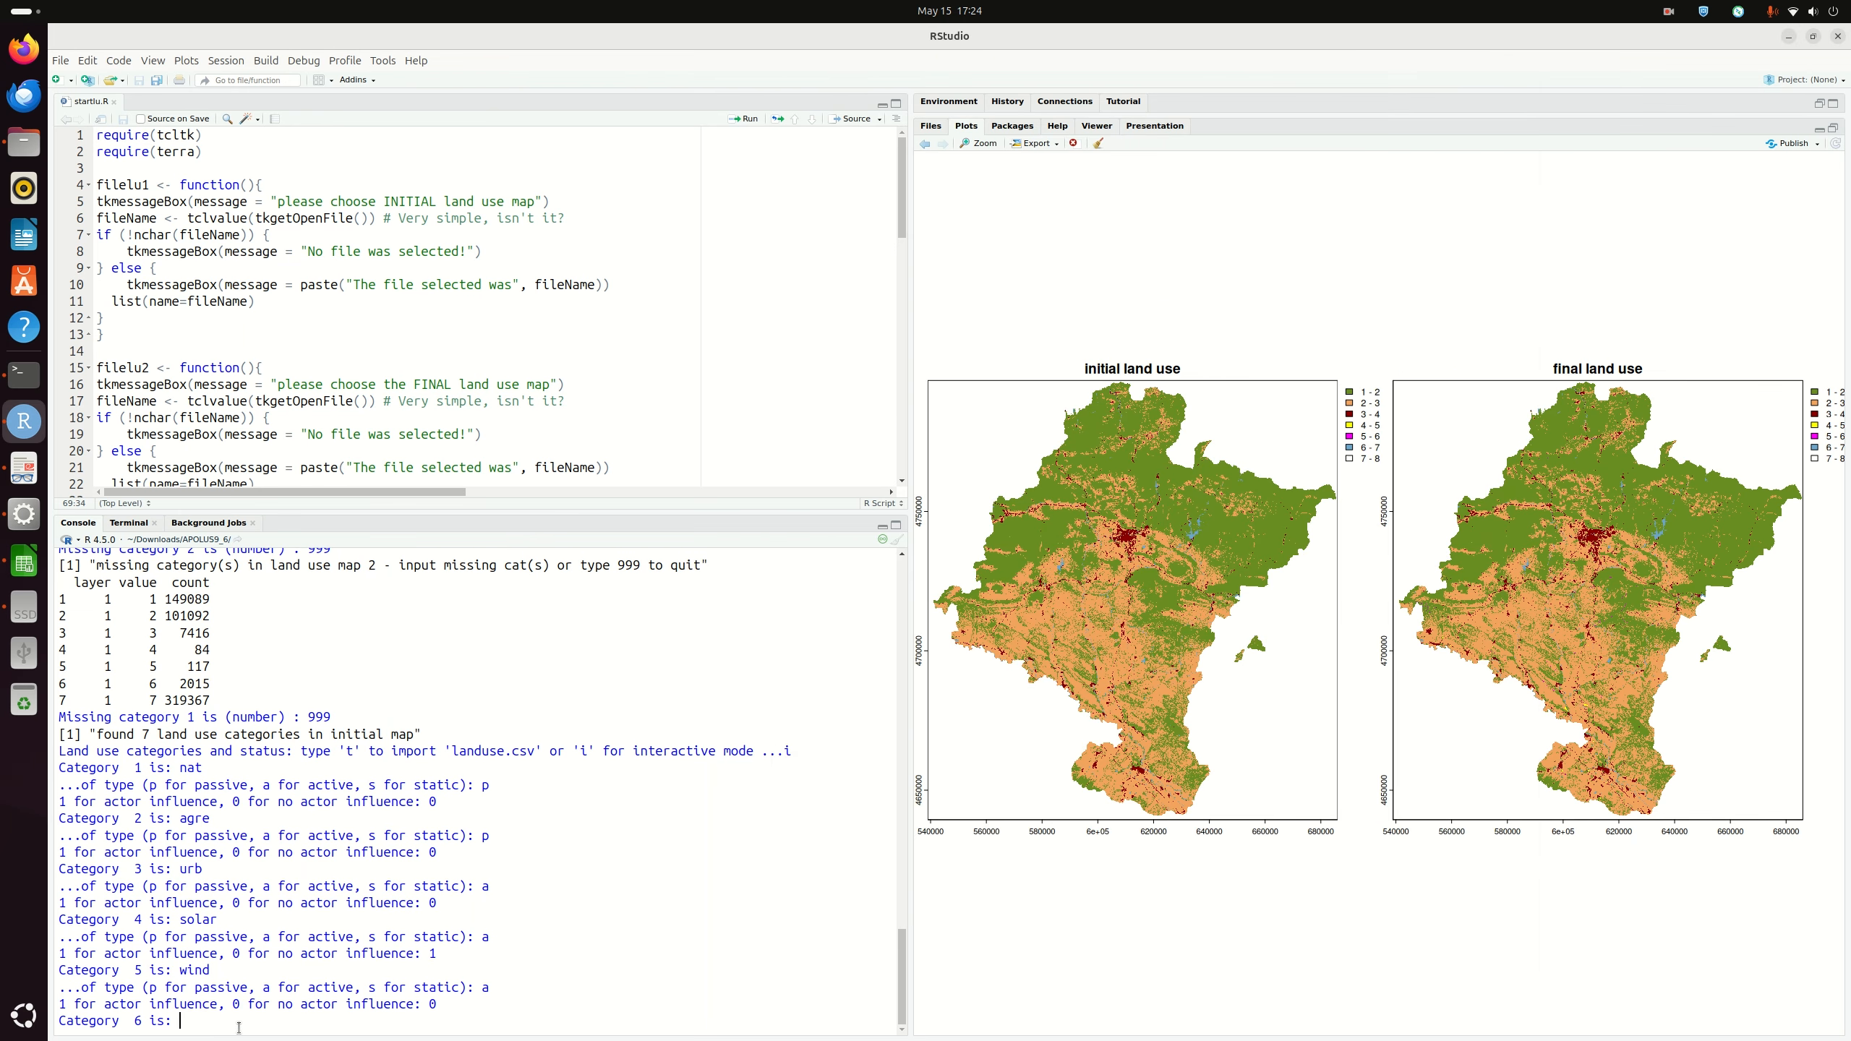
Step: Enter category 6 water as static with actor influence 0
text(a)
key(BackSpace)
text(water)
key(Return)
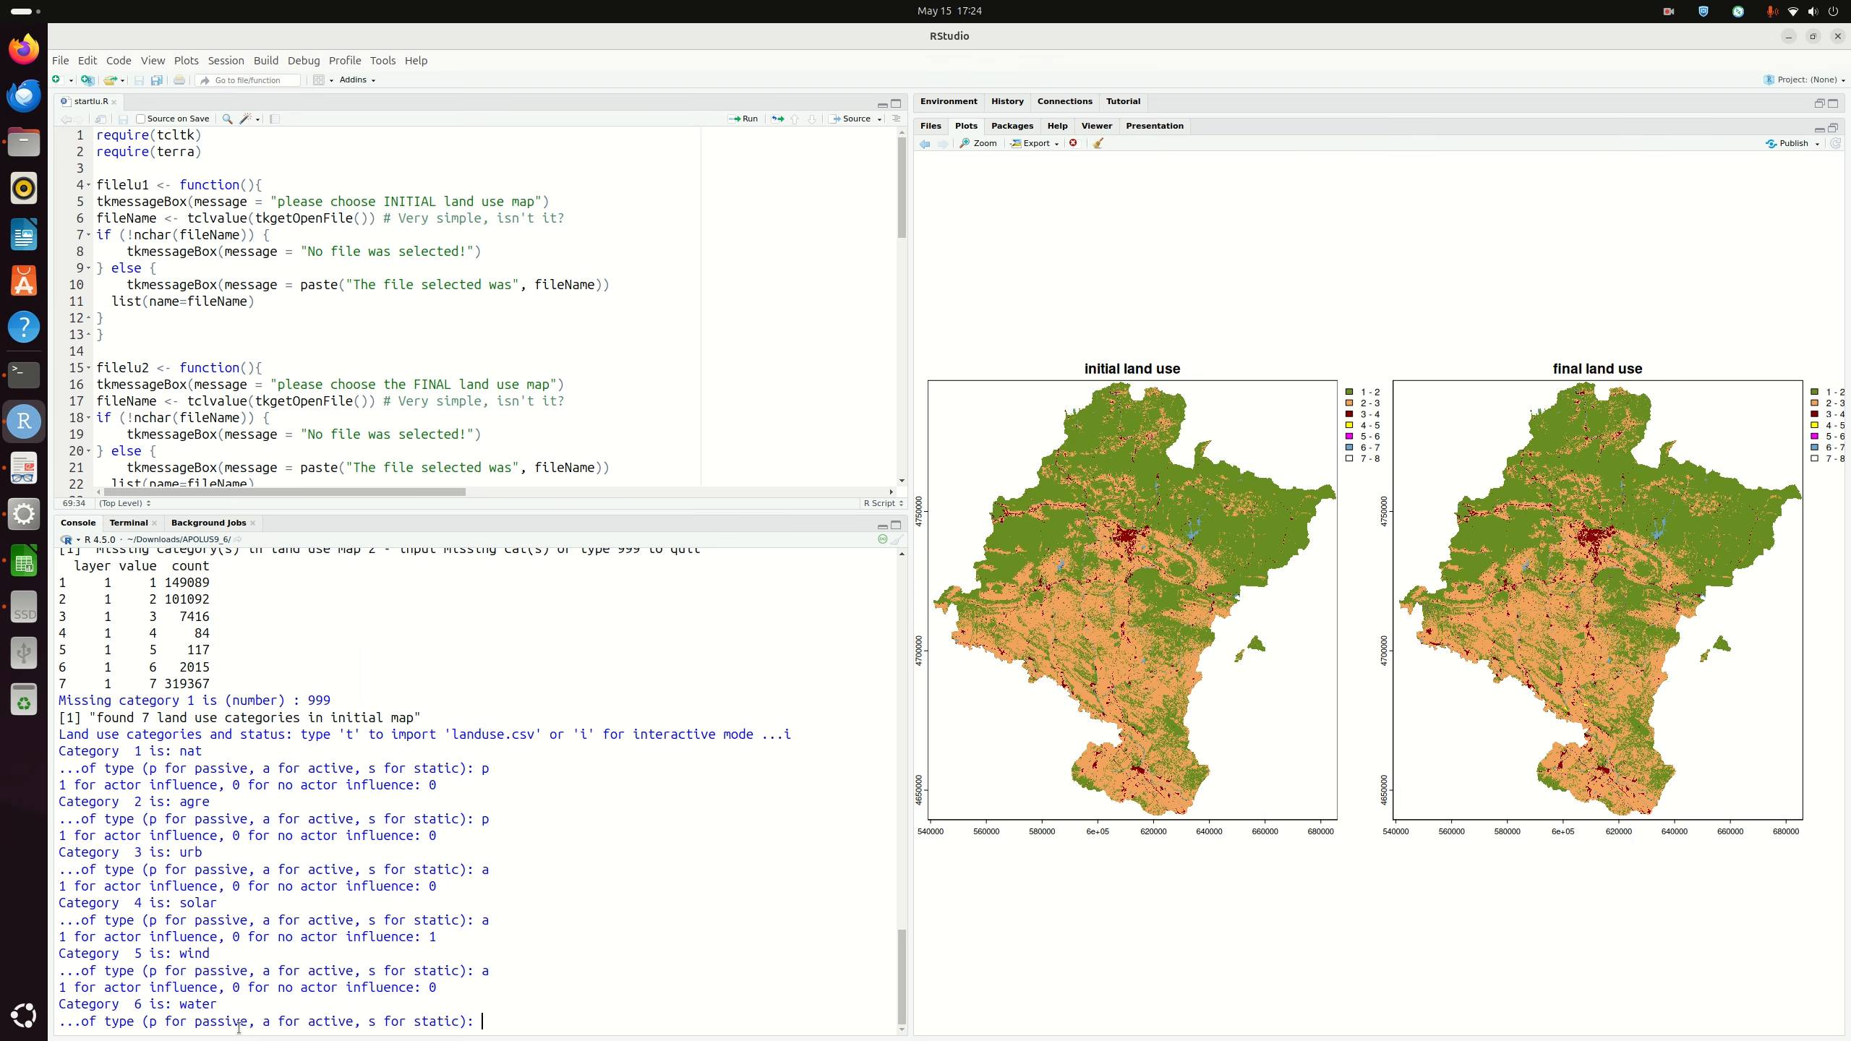
text(s)
key(Return)
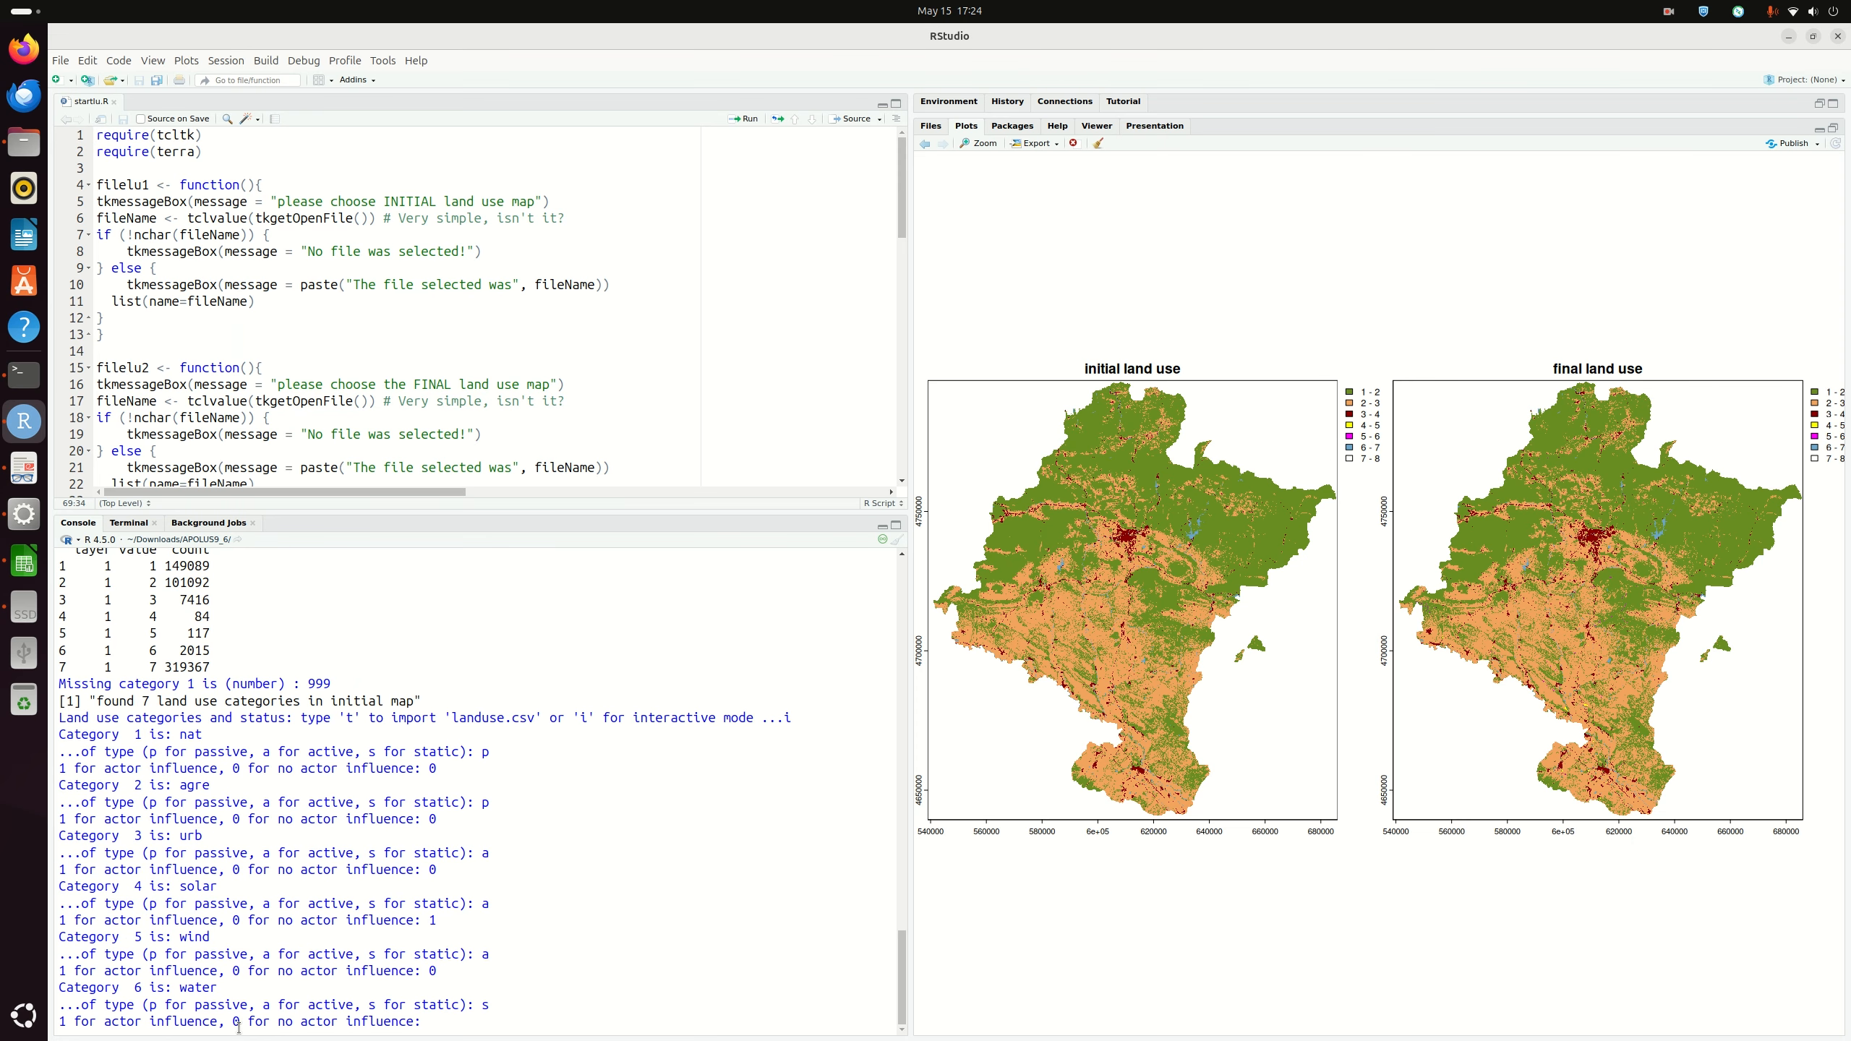
text(0)
key(Return)
Step: Enter category 7 outside as static with actor influence 0, finishing the category input
text(o)
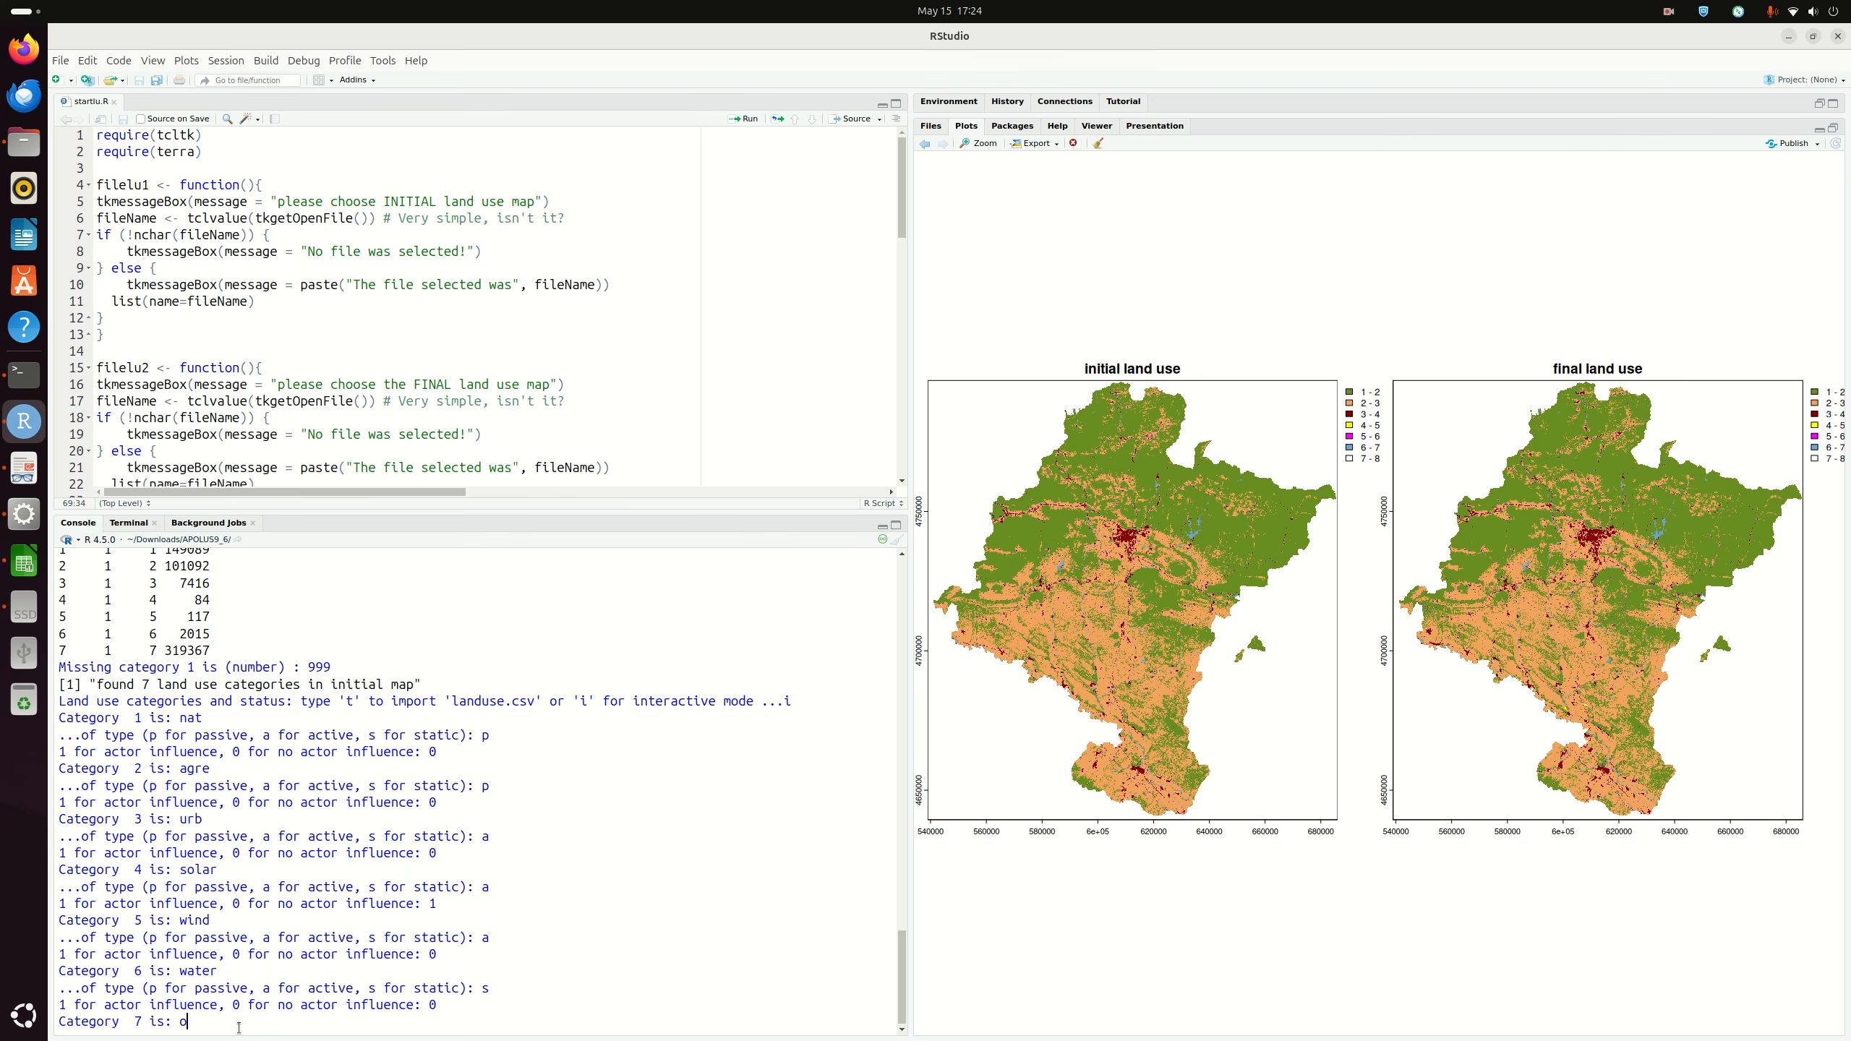
text(utside)
key(Return)
text(s)
key(Return)
text(0 for no actor influence: 0)
key(Return)
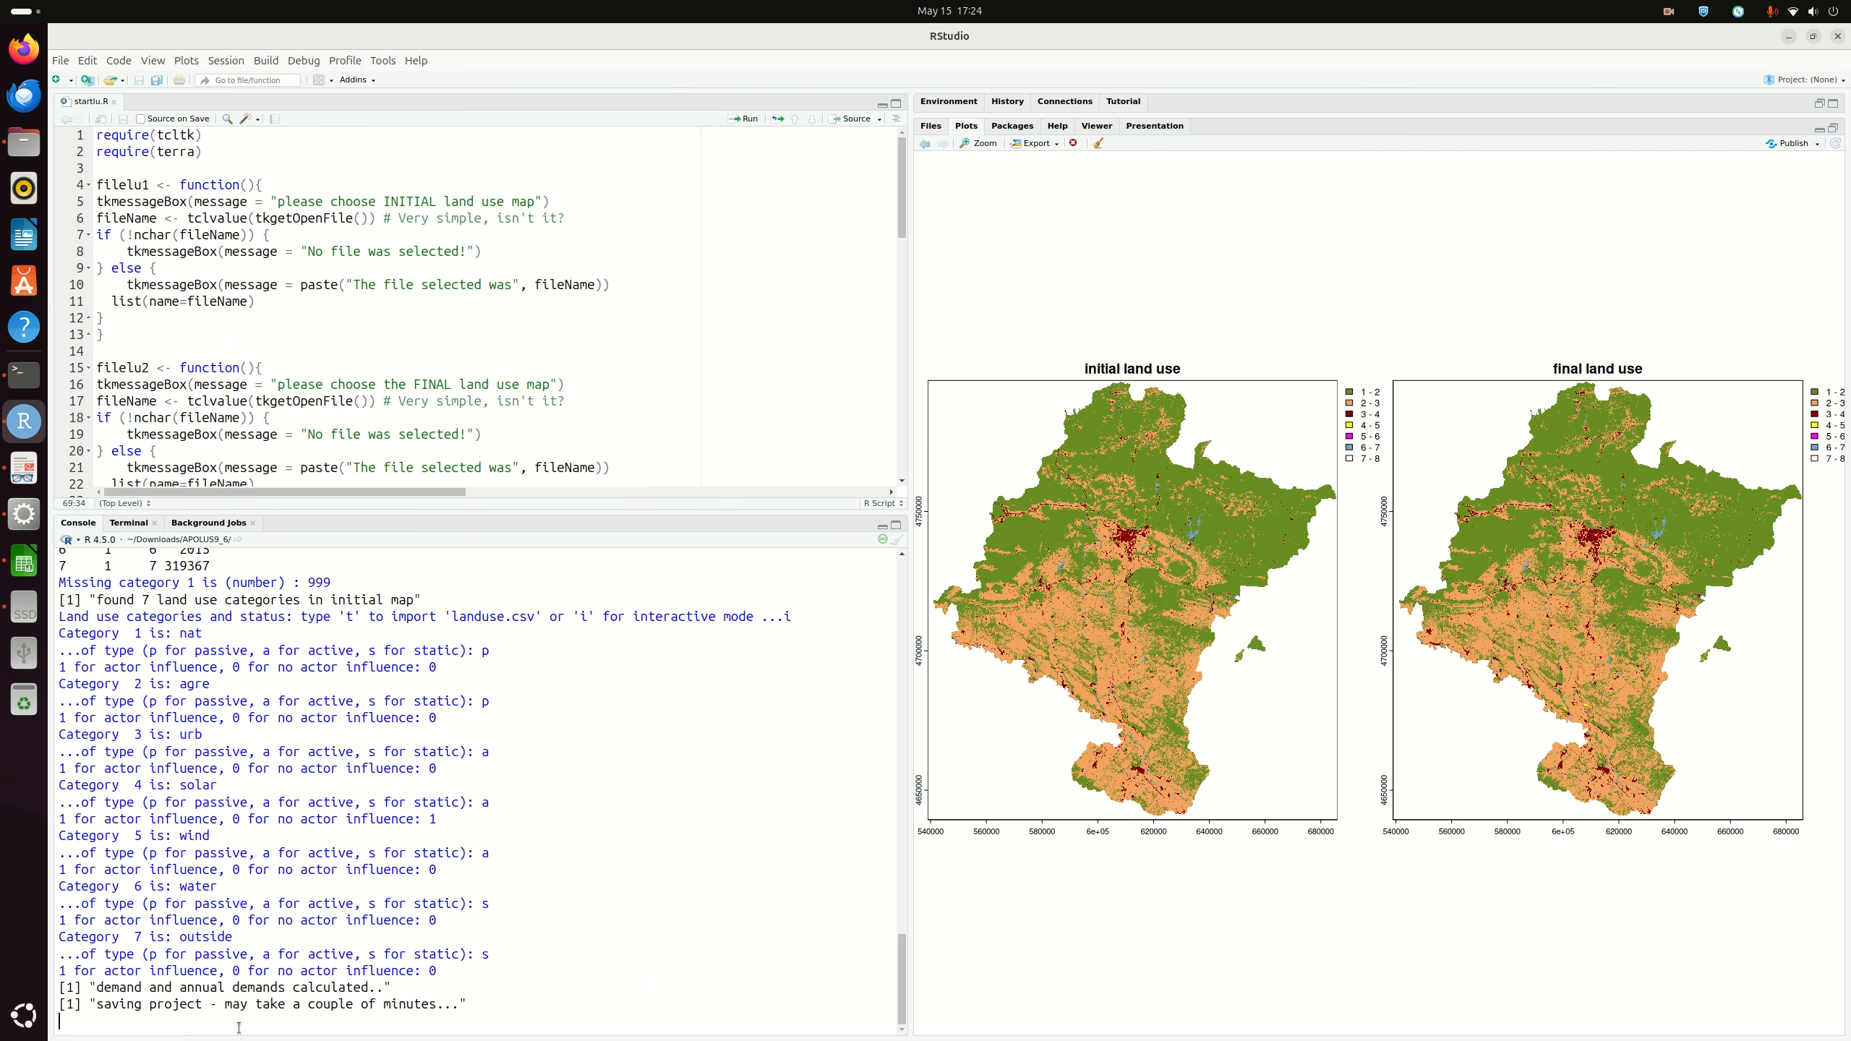